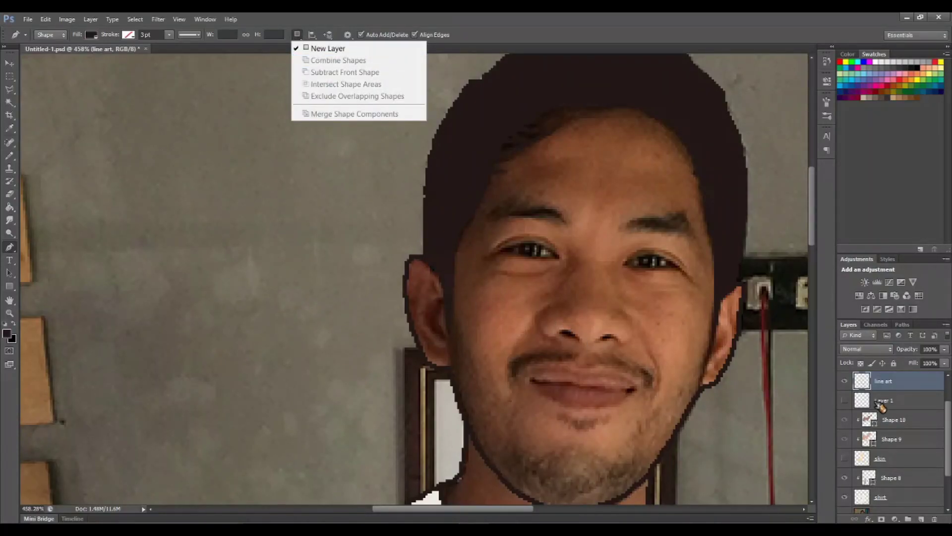
# - Add a new layer and trace a curved inner-ear line along the left ear
pyautogui.click(882, 385)
pyautogui.scroll(1, 637, 431)
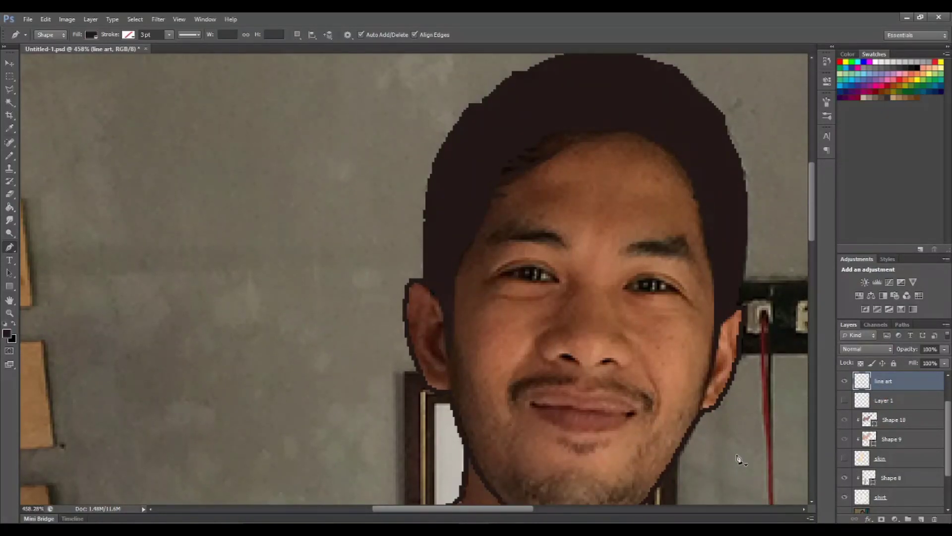
pyautogui.click(922, 518)
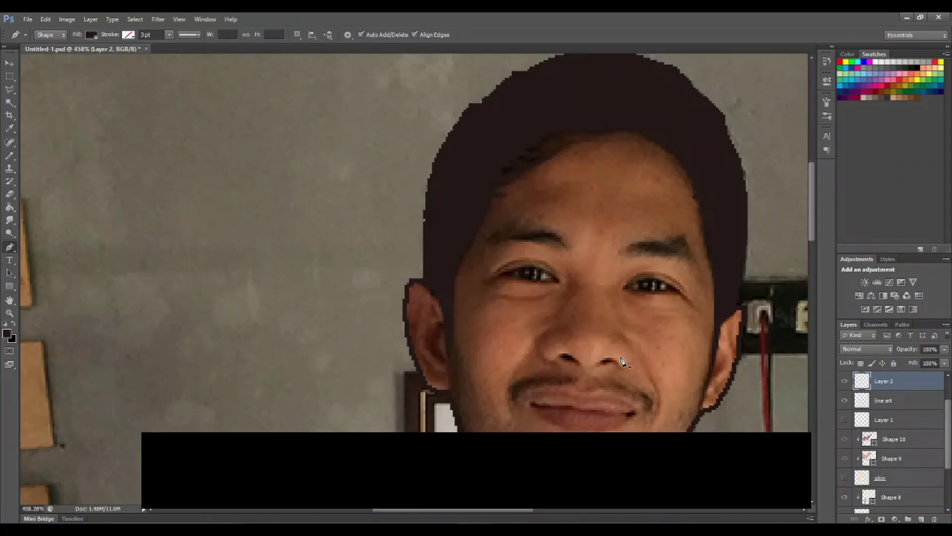
pyautogui.click(440, 319)
pyautogui.moveTo(413, 284); pyautogui.dragTo(417, 338)
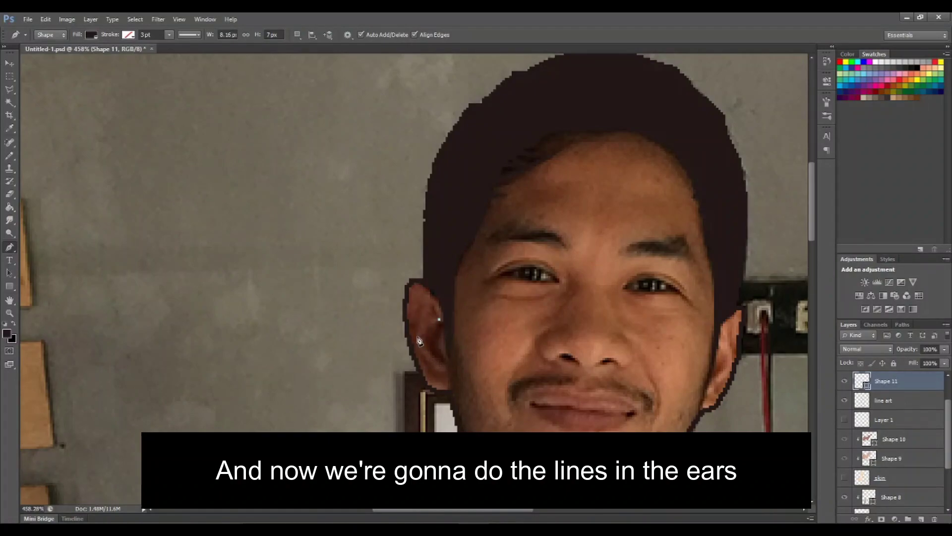
pyautogui.click(419, 391)
pyautogui.moveTo(446, 372); pyautogui.dragTo(456, 382)
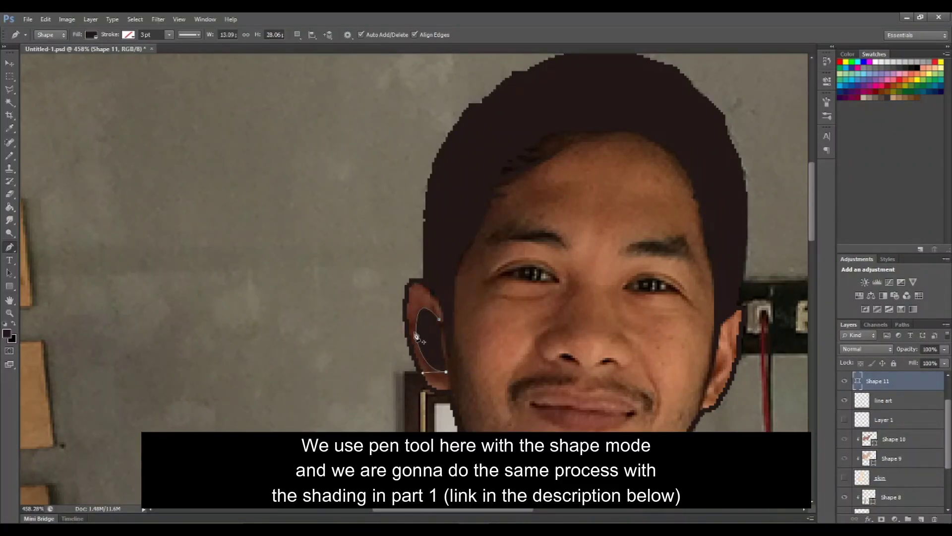
pyautogui.moveTo(414, 283); pyautogui.dragTo(448, 291)
pyautogui.moveTo(416, 337); pyautogui.dragTo(399, 300)
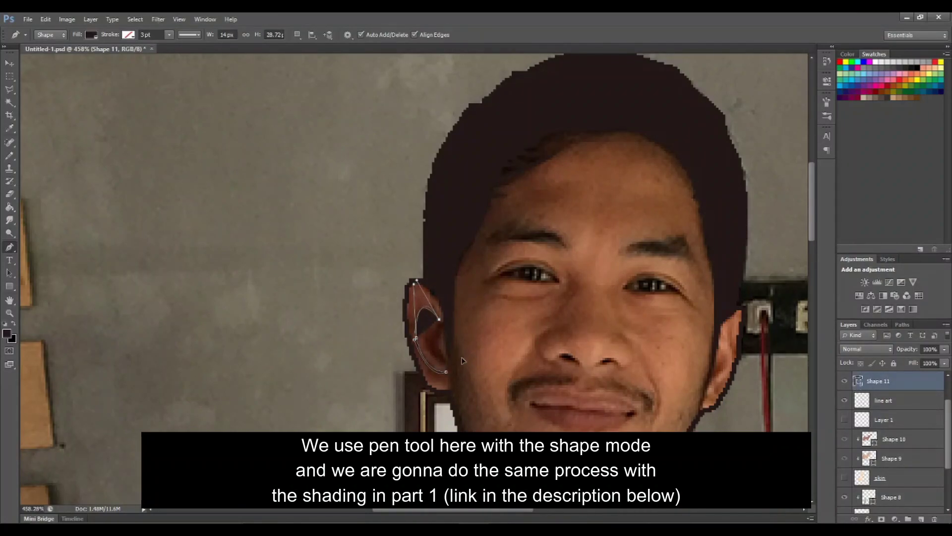
pyautogui.moveTo(399, 301); pyautogui.dragTo(411, 280)
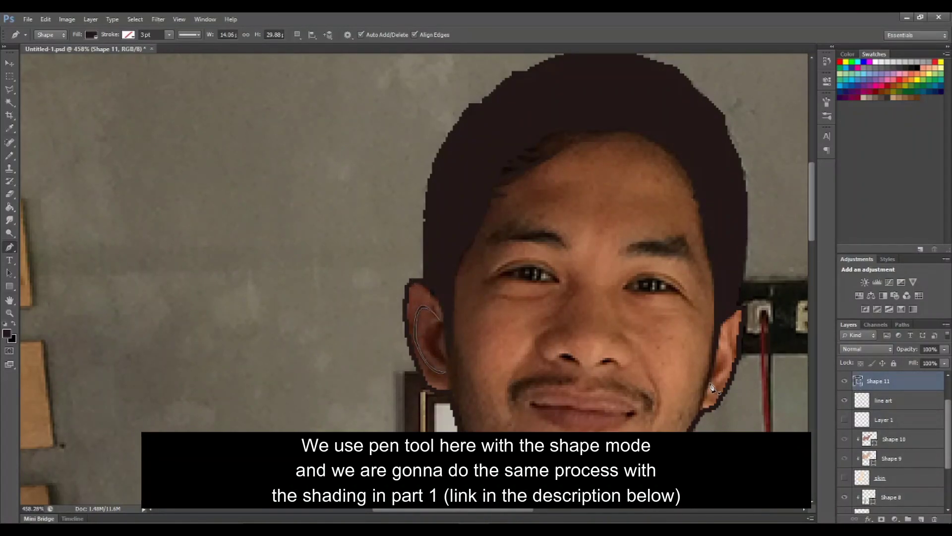
# - Switch to Combine Shapes and close a second inner-ear crescent on the left ear
pyautogui.click(297, 35)
pyautogui.click(337, 60)
pyautogui.click(428, 339)
pyautogui.moveTo(437, 364); pyautogui.dragTo(448, 365)
pyautogui.click(443, 325)
# - Trace the right ear's curved inner line and show the skin-colour layer
pyautogui.scroll(-3, 645, 408)
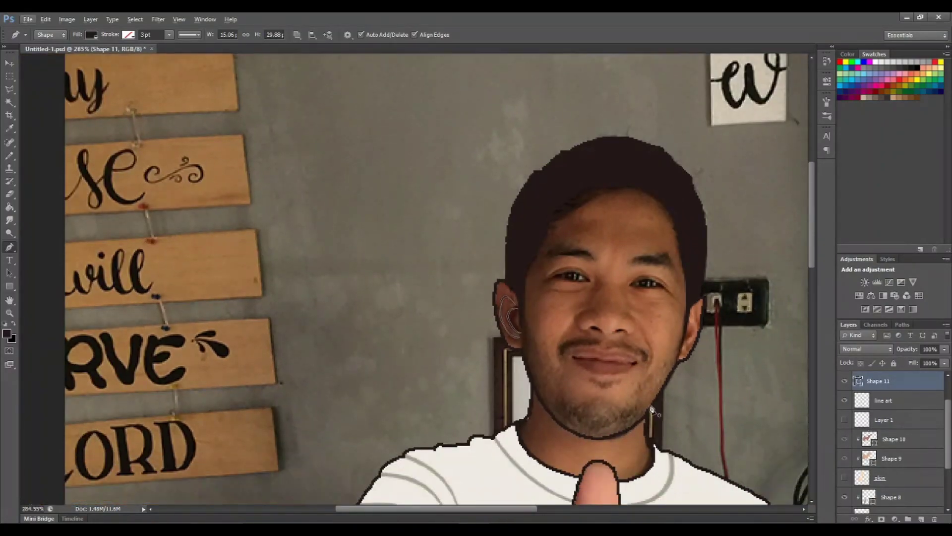
pyautogui.scroll(2, 712, 407)
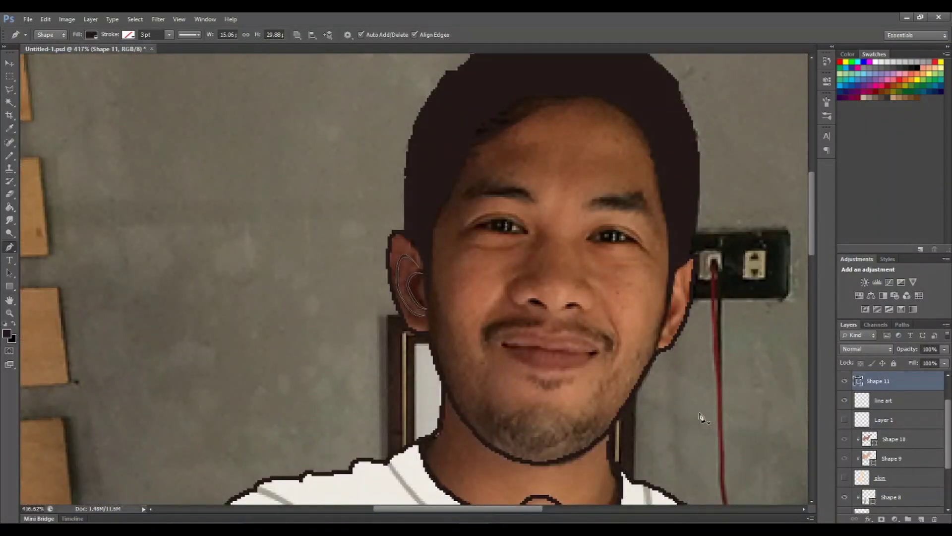
pyautogui.scroll(1, 700, 416)
pyautogui.click(692, 285)
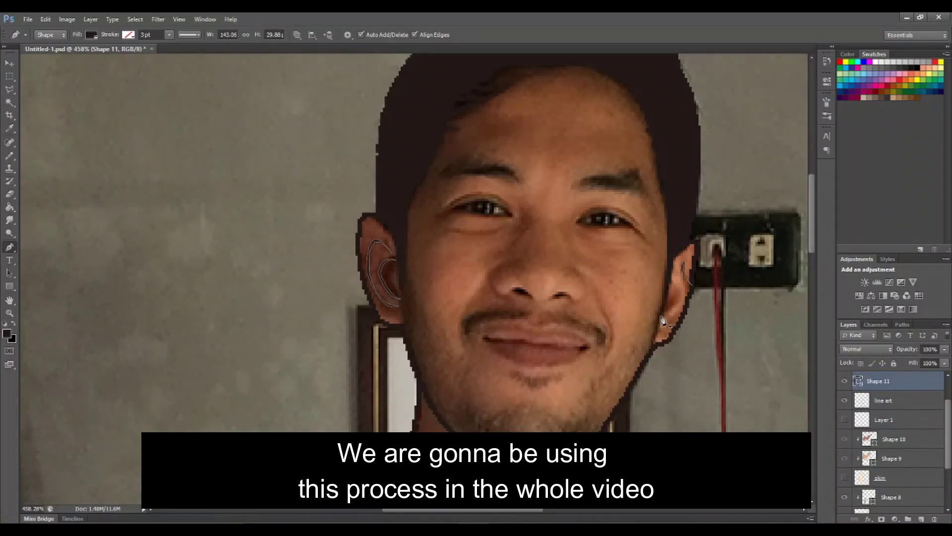
pyautogui.moveTo(667, 320); pyautogui.dragTo(660, 317)
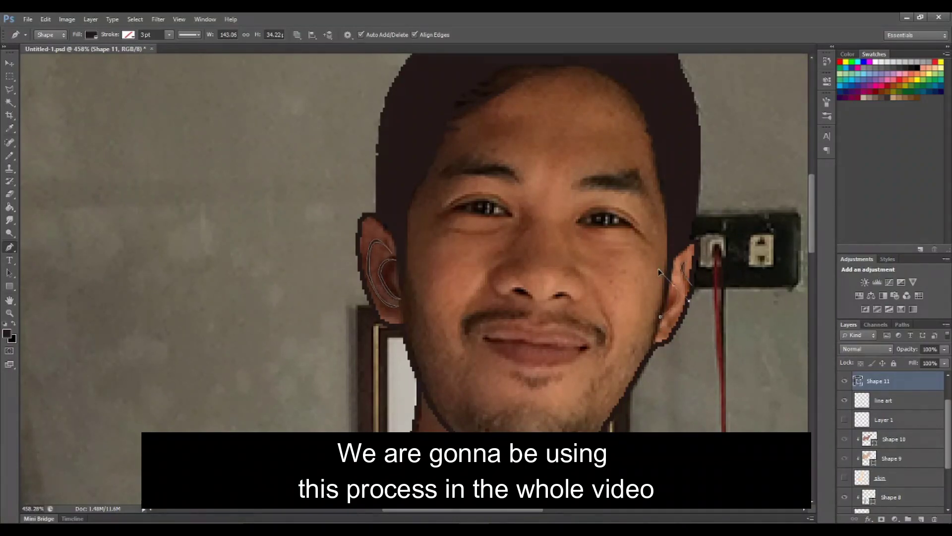
pyautogui.click(658, 330)
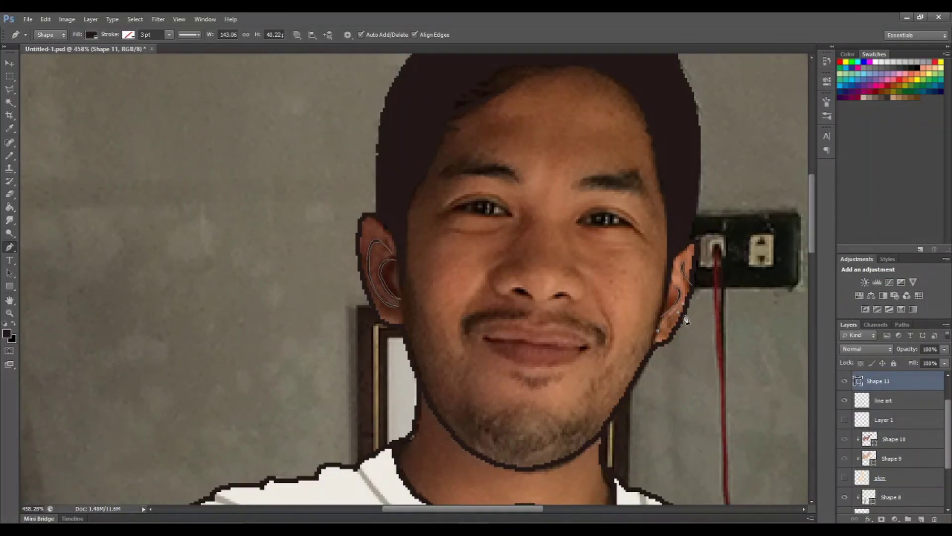
pyautogui.moveTo(684, 313); pyautogui.dragTo(665, 368)
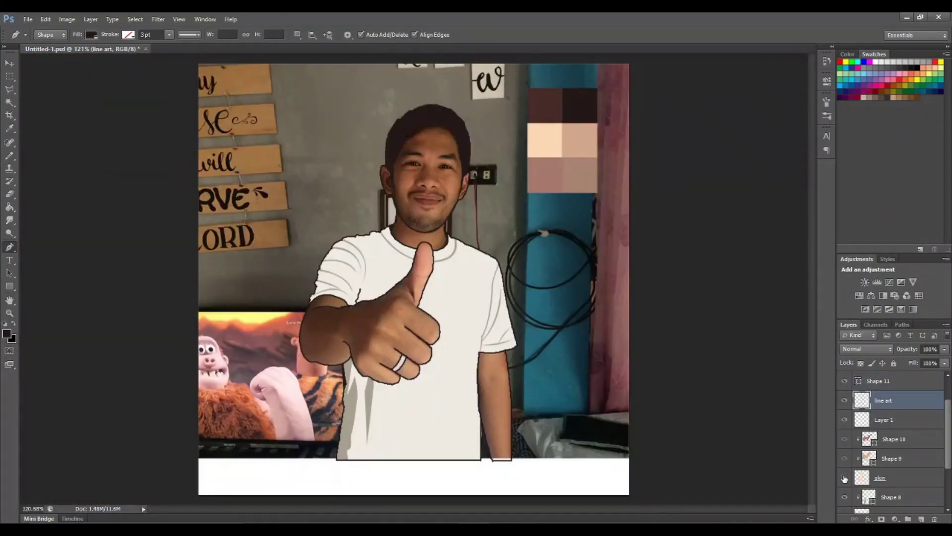
pyautogui.click(844, 478)
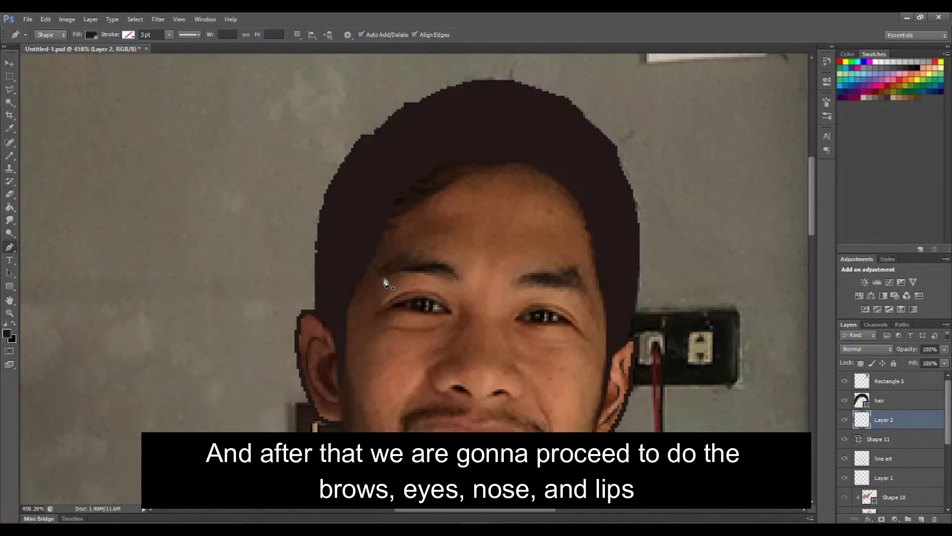
# - Trace the left eyebrow as a closed filled shape, redoing its curved top edge
pyautogui.click(383, 277)
pyautogui.moveTo(442, 261); pyautogui.dragTo(464, 310)
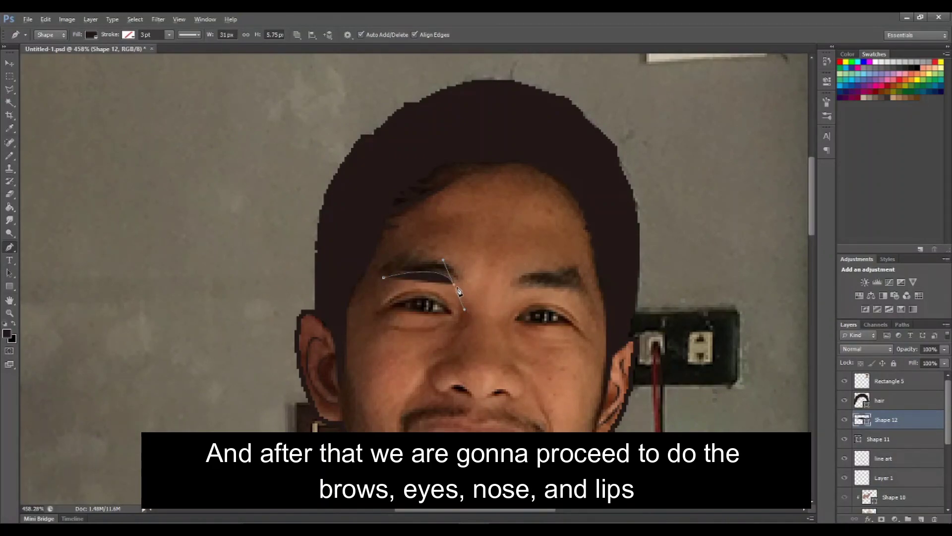
pyautogui.hotkey('ctrl', 'z')
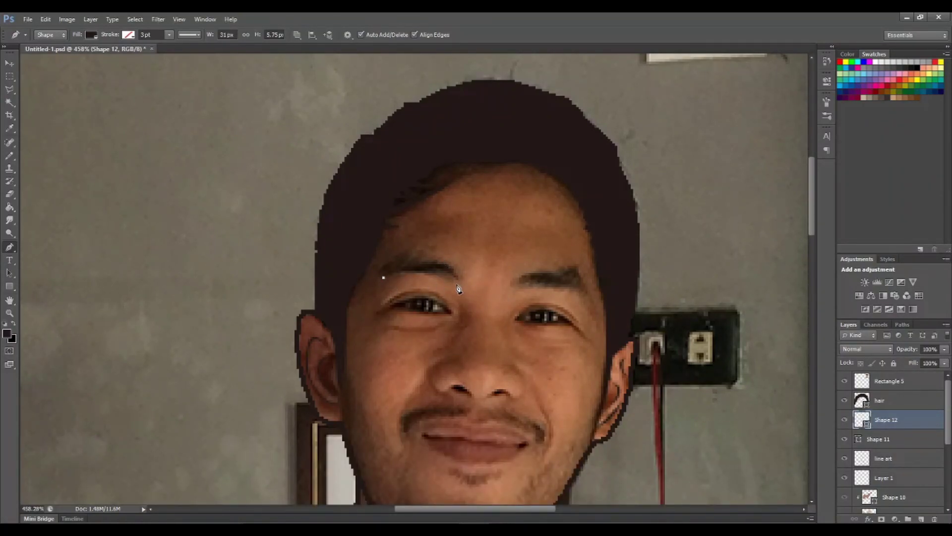
pyautogui.moveTo(438, 262); pyautogui.dragTo(467, 267)
pyautogui.click(456, 284)
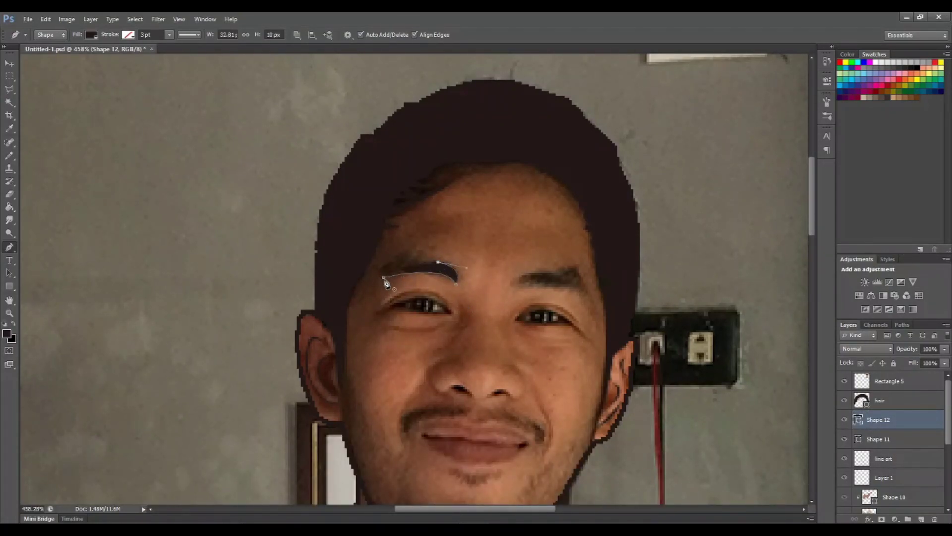
pyautogui.click(384, 279)
# - Trace the right eyebrow as a closed filled shape with an arched top
pyautogui.click(588, 298)
pyautogui.moveTo(563, 273); pyautogui.dragTo(593, 277)
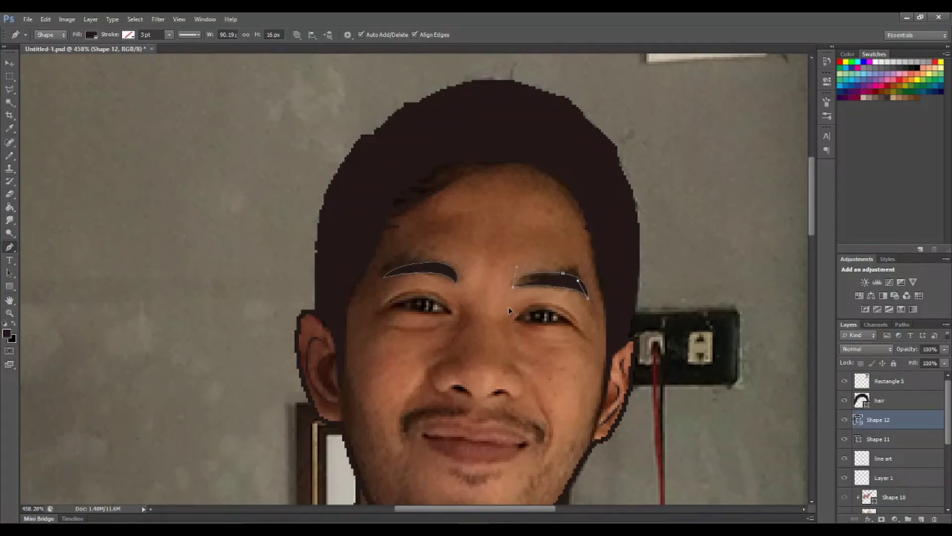
pyautogui.click(512, 287)
pyautogui.scroll(-3, 564, 396)
pyautogui.scroll(-1, 565, 400)
pyautogui.scroll(-2, 564, 398)
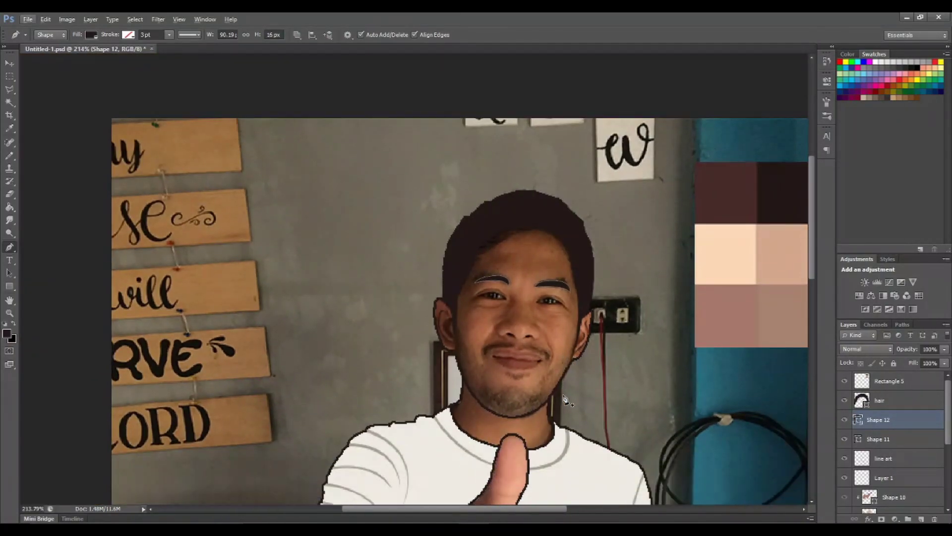
# - Rename the eyebrow layer 'brows' and add a new empty layer above it
pyautogui.doubleClick(883, 420)
pyautogui.write('brows')
pyautogui.press('Return')
pyautogui.hotkey('ctrl', 'shift', 'alt', 'n')
pyautogui.scroll(4, 449, 291)
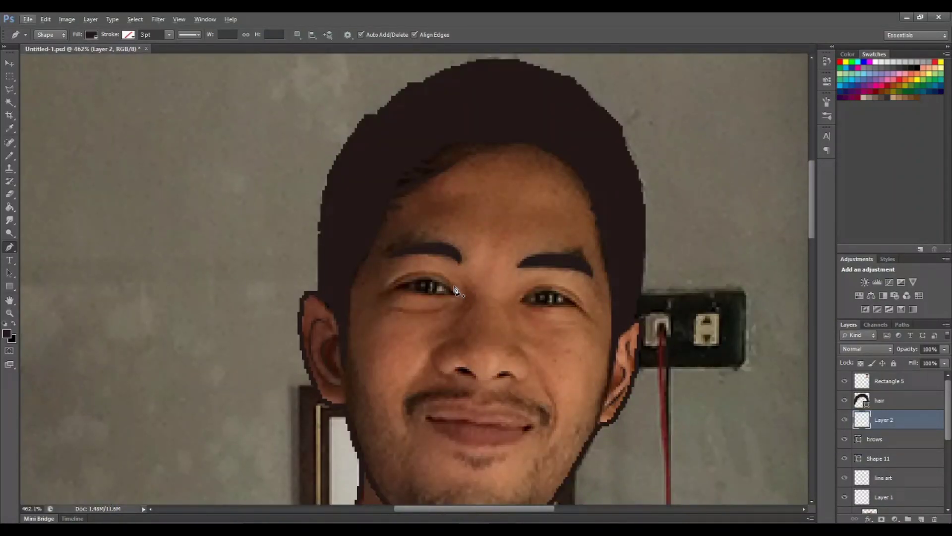
# - Draw curved lid lines across the left and right eyes
pyautogui.click(453, 287)
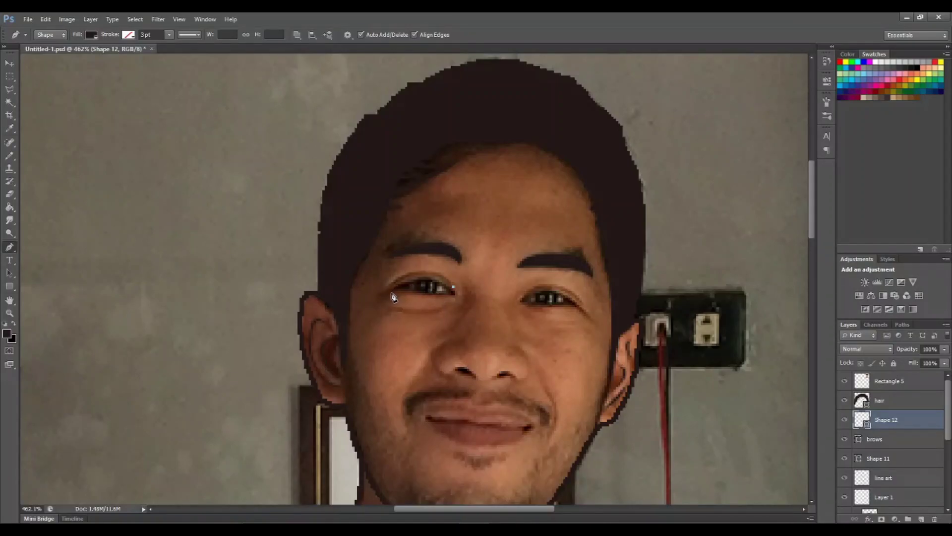
pyautogui.moveTo(386, 290); pyautogui.dragTo(354, 326)
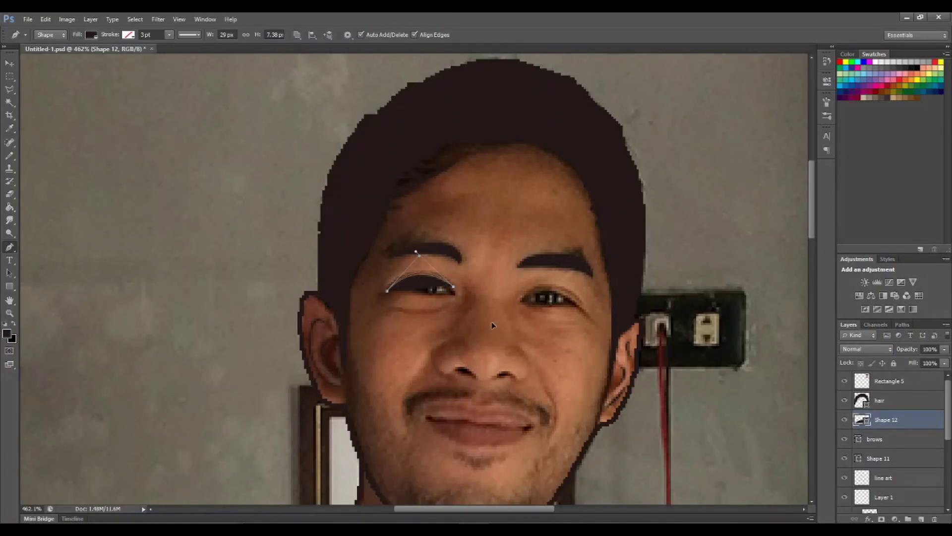
pyautogui.press('Return')
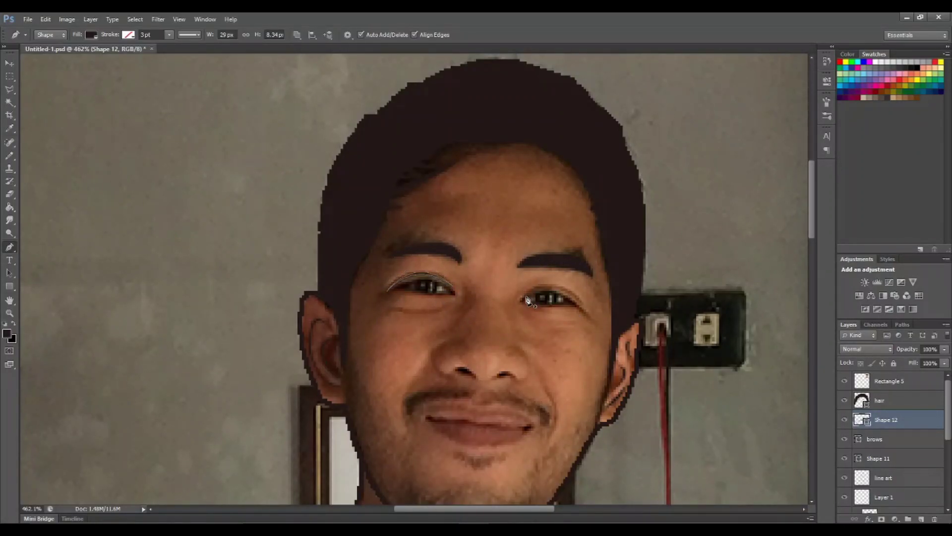
pyautogui.click(527, 296)
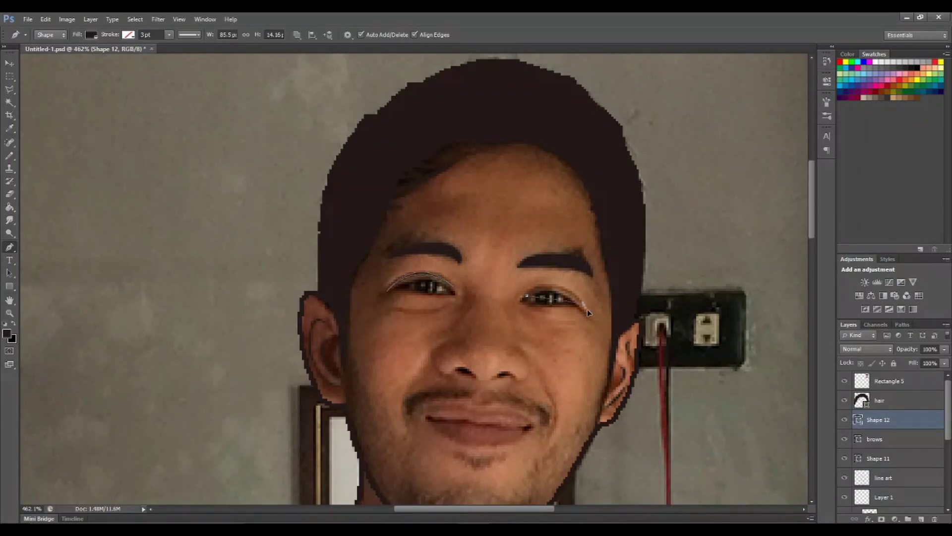
pyautogui.moveTo(584, 304); pyautogui.dragTo(611, 333)
pyautogui.press('Return')
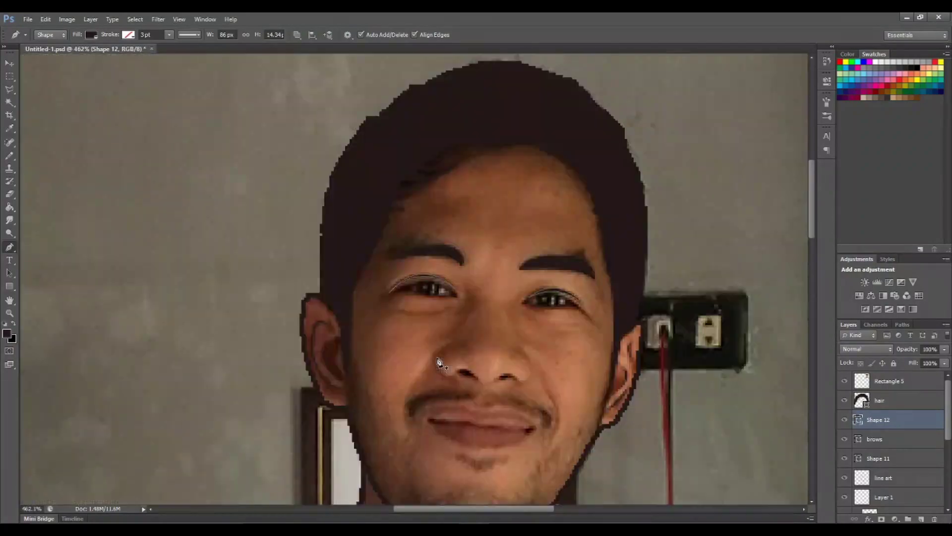
# - Outline the left eye as a thin crescent along its upper and lower lids
pyautogui.click(393, 293)
pyautogui.moveTo(455, 295); pyautogui.dragTo(484, 325)
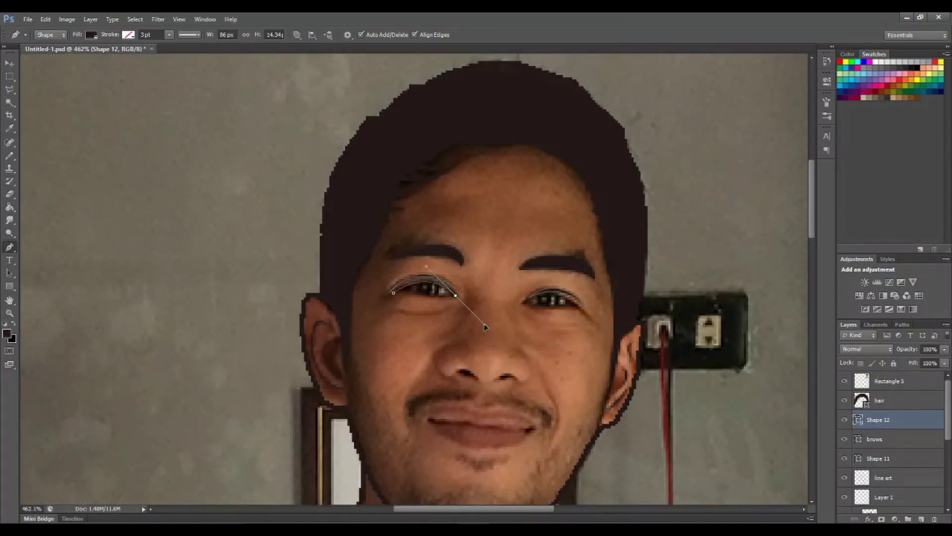
pyautogui.click(394, 295)
pyautogui.hotkey('ctrl', 'z')
pyautogui.moveTo(398, 291); pyautogui.dragTo(389, 287)
pyautogui.keyDown('ctrl'); pyautogui.click(427, 308); pyautogui.keyUp('ctrl')
pyautogui.click(388, 288)
pyautogui.keyDown('ctrl'); pyautogui.click(494, 287); pyautogui.keyUp('ctrl')
# - Outline the right eye as a crescent, closing it along the lower lid
pyautogui.click(523, 303)
pyautogui.moveTo(583, 310); pyautogui.dragTo(614, 345)
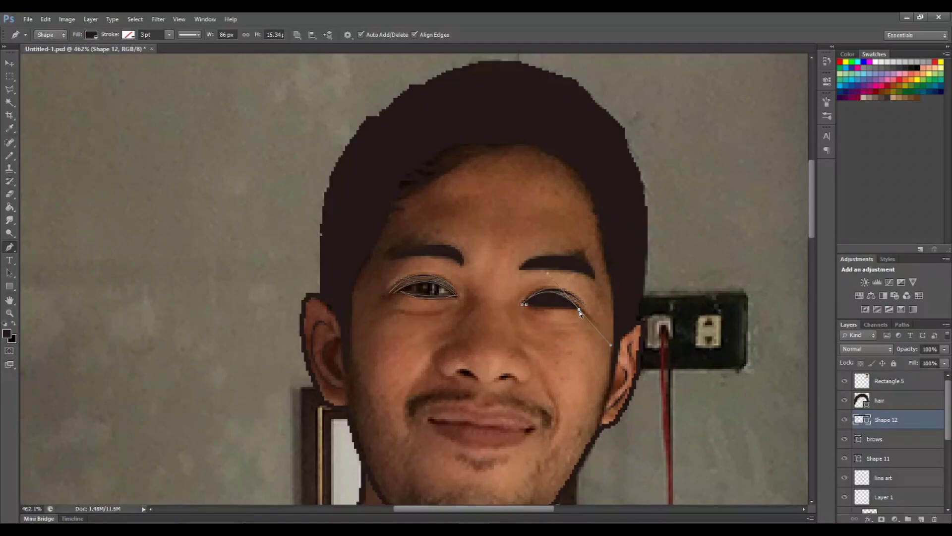
pyautogui.keyDown('alt'); pyautogui.click(582, 310); pyautogui.keyUp('alt')
pyautogui.press('0')
pyautogui.press('0')
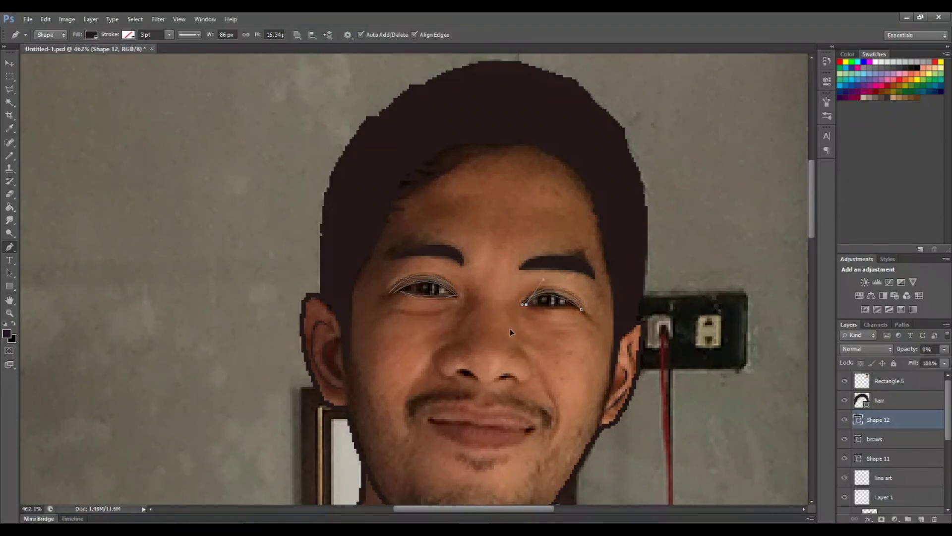
pyautogui.press('0')
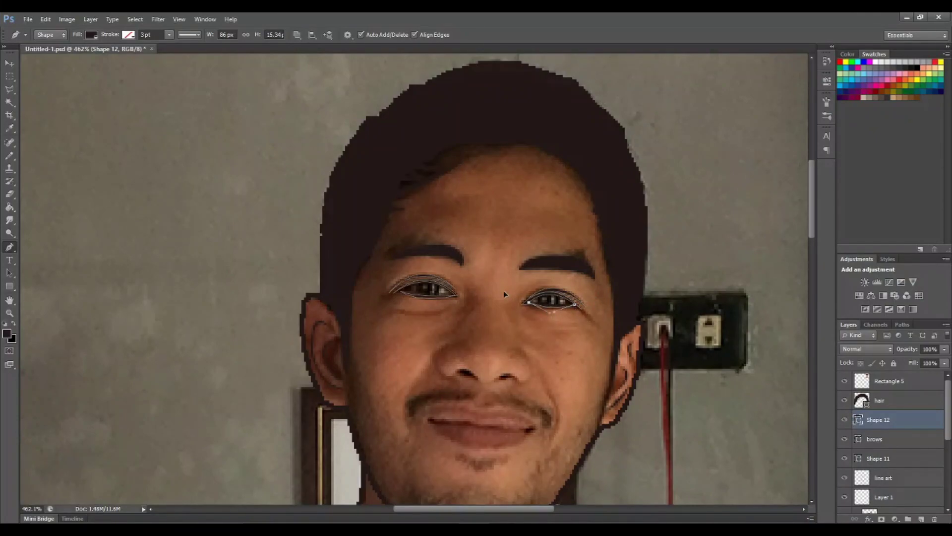
pyautogui.moveTo(529, 302); pyautogui.dragTo(543, 294)
# - Rename the eye-line layer to 'eyes'
pyautogui.scroll(-3, 414, 278)
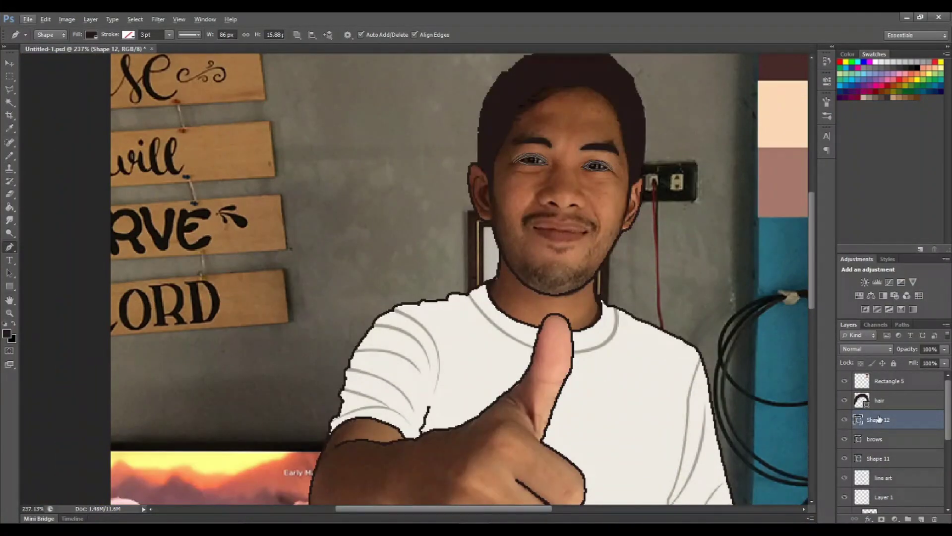
pyautogui.doubleClick(878, 419)
pyautogui.write('eyes')
pyautogui.press('Return')
# - Show the flat skin layer, select Shape 9, and begin tracing the left eye white
pyautogui.scroll(-3, 894, 437)
pyautogui.scroll(-3, 894, 438)
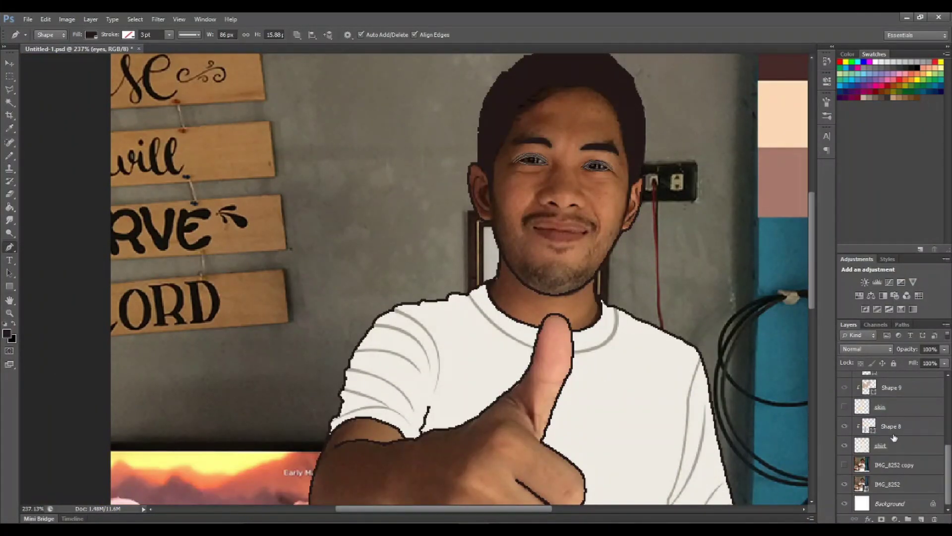
pyautogui.scroll(1, 898, 459)
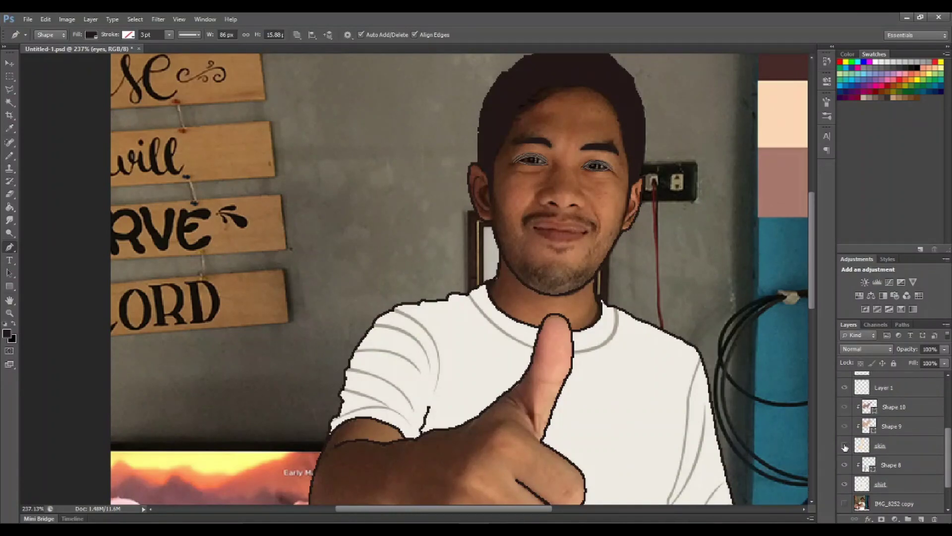
pyautogui.click(845, 446)
pyautogui.click(924, 425)
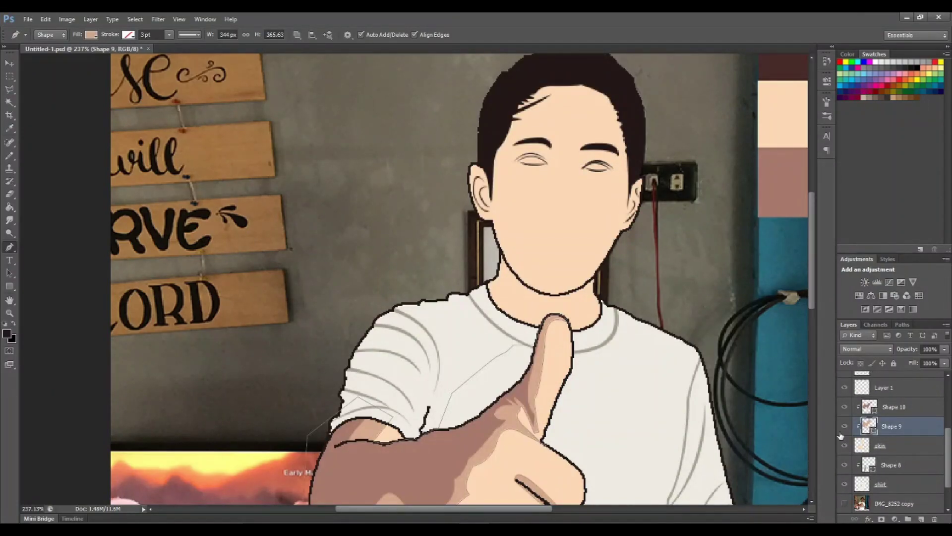
pyautogui.scroll(-4, 615, 366)
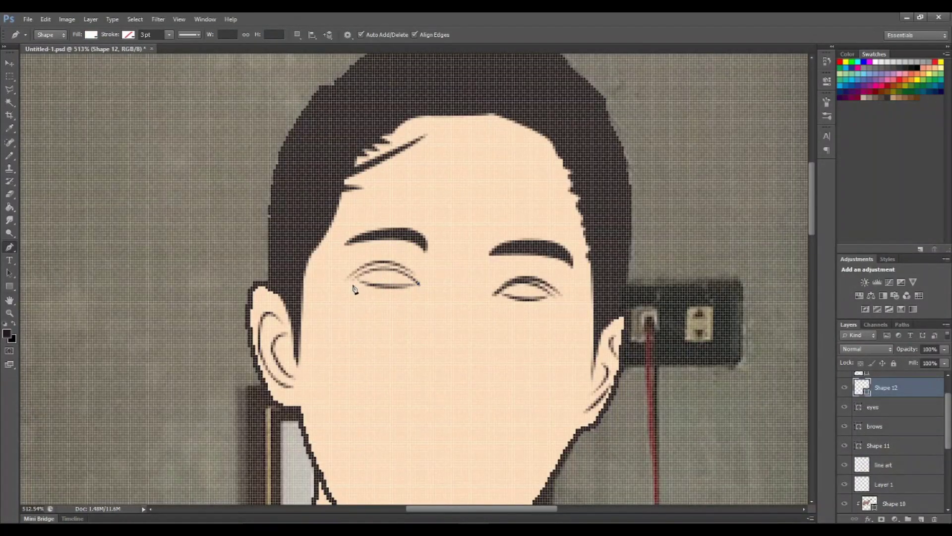
pyautogui.moveTo(357, 278); pyautogui.dragTo(319, 301)
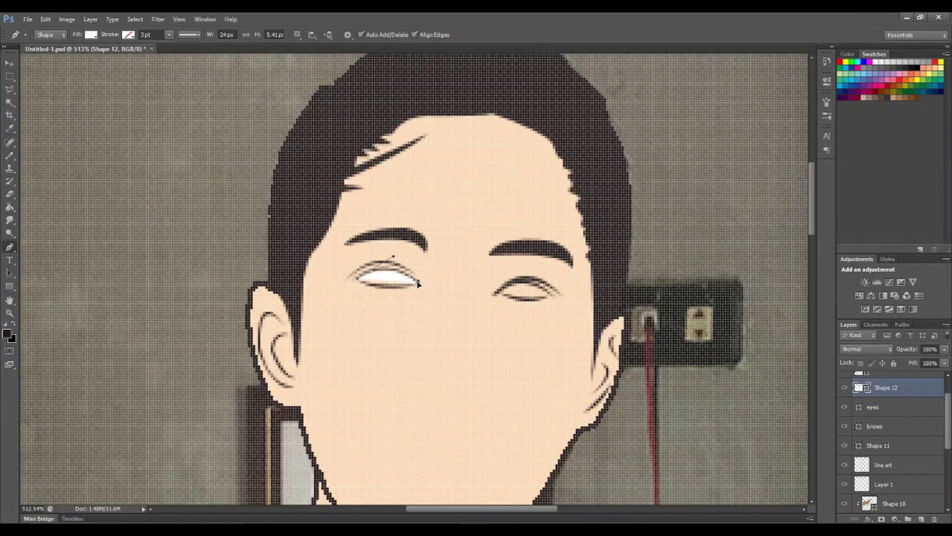
# - Finish the left eye white, move it below the eyes layer, and draw the right eye white
pyautogui.keyDown('alt'); pyautogui.click(359, 279); pyautogui.keyUp('alt')
pyautogui.moveTo(882, 391); pyautogui.dragTo(883, 414)
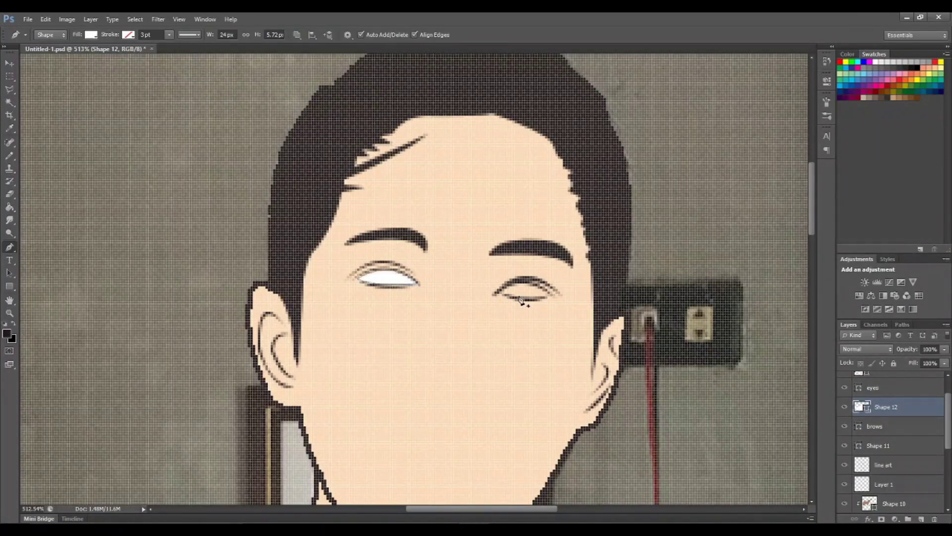
pyautogui.click(500, 295)
pyautogui.moveTo(548, 293)
pyautogui.mouseDown()
pyautogui.moveTo(574, 314)
pyautogui.moveTo(549, 308)
pyautogui.mouseUp()
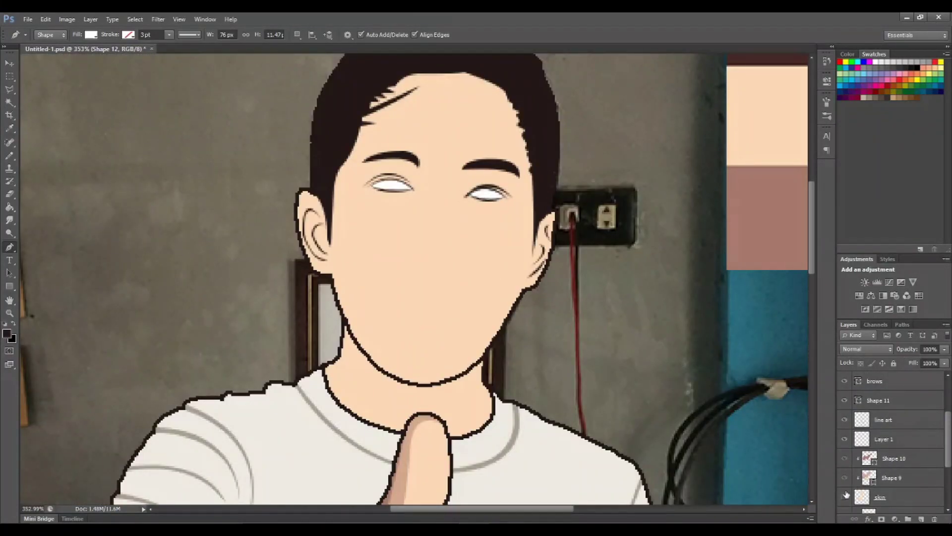
# - Hide the cartoon skin and the white eye shapes to reveal the photo's eyes
pyautogui.click(846, 495)
pyautogui.scroll(2, 883, 442)
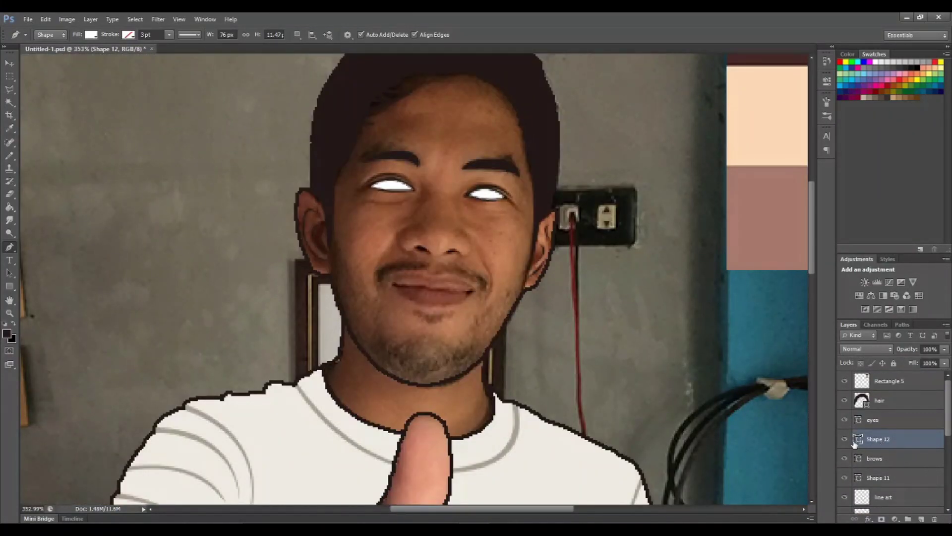
pyautogui.click(845, 439)
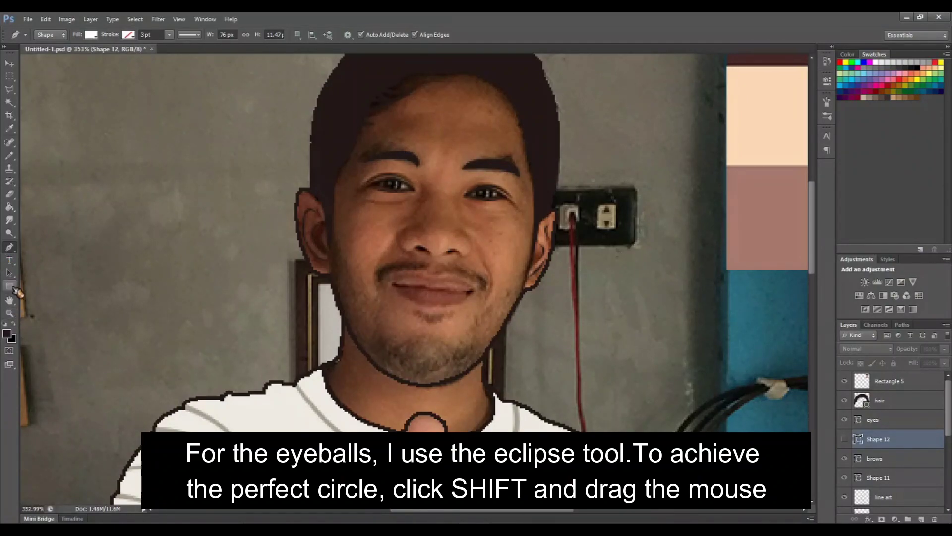
# - Draw a black circular pupil over the left eye's iris with the Ellipse tool
pyautogui.moveTo(15, 292); pyautogui.dragTo(50, 304)
pyautogui.scroll(2, 406, 258)
pyautogui.moveTo(399, 249); pyautogui.dragTo(419, 271)
pyautogui.press('v')
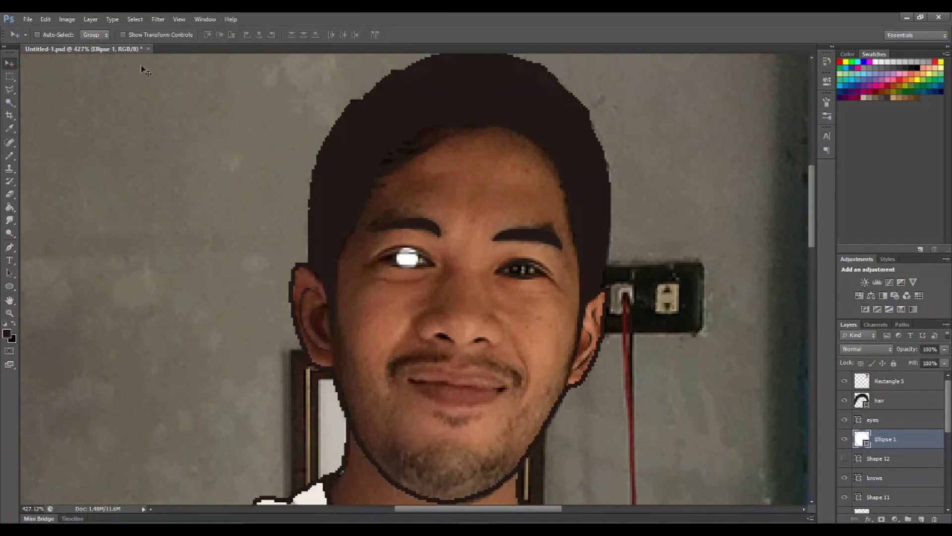
pyautogui.doubleClick(862, 438)
pyautogui.click(854, 300)
# - Copy the pupil to the right eye, clip it to the eye whites, and show the skin again
pyautogui.moveTo(420, 264); pyautogui.dragTo(532, 274)
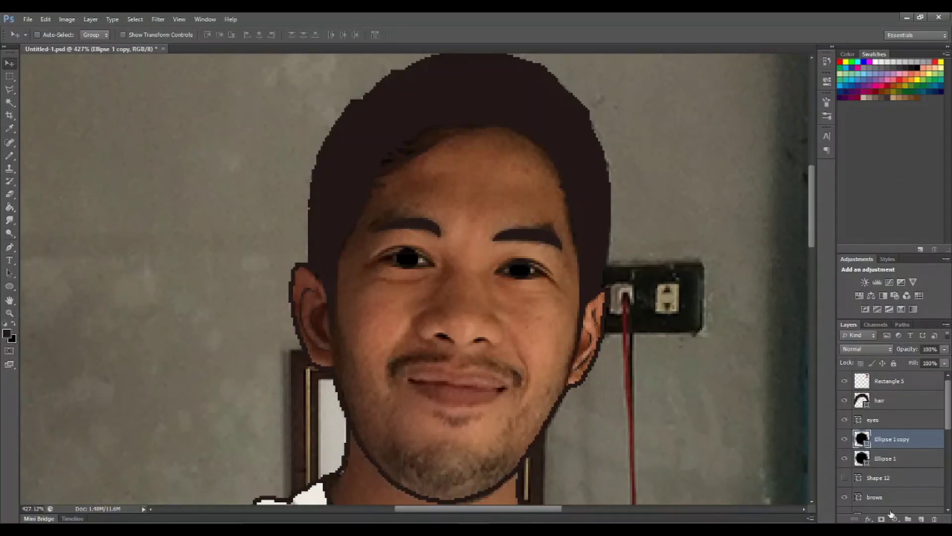
pyautogui.rightClick(891, 454)
pyautogui.click(873, 214)
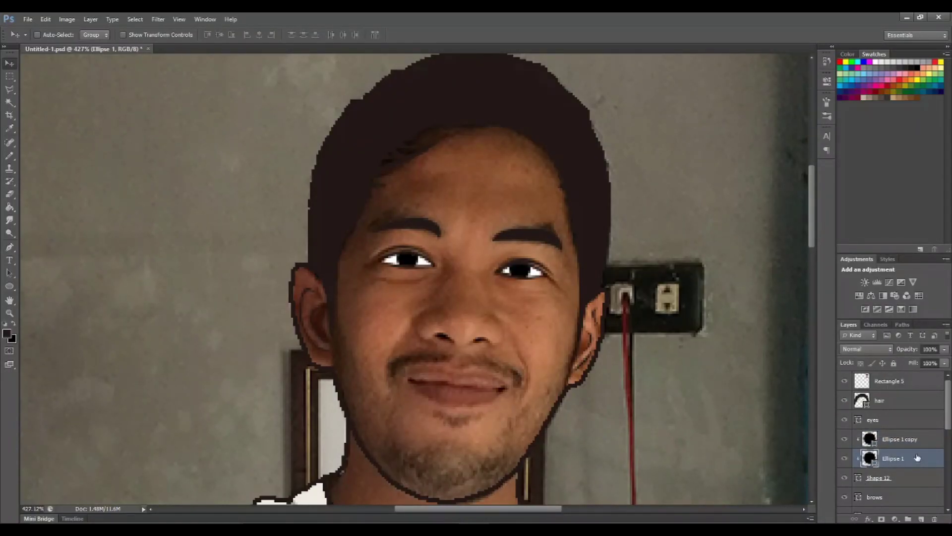
pyautogui.hotkey('ctrl', '0')
pyautogui.scroll(-3, 917, 457)
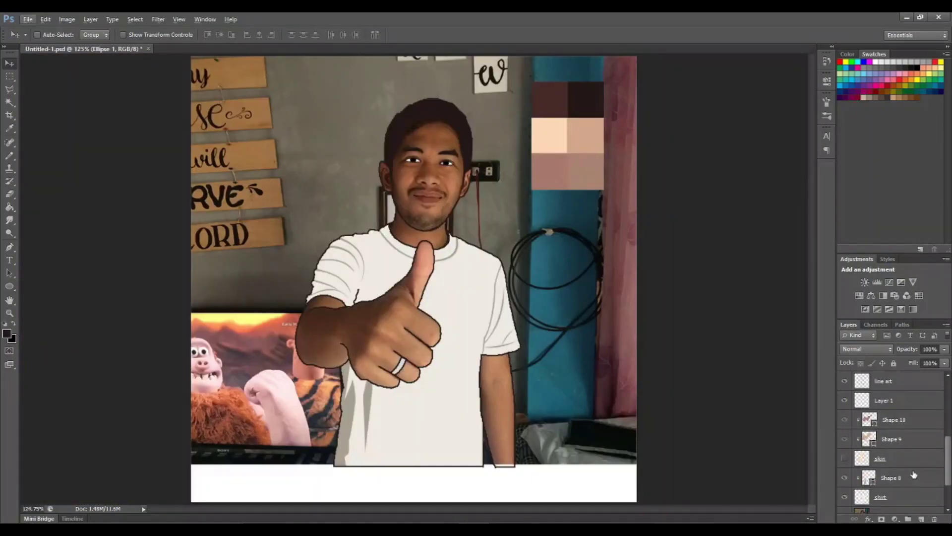
pyautogui.scroll(-3, 907, 447)
pyautogui.click(844, 439)
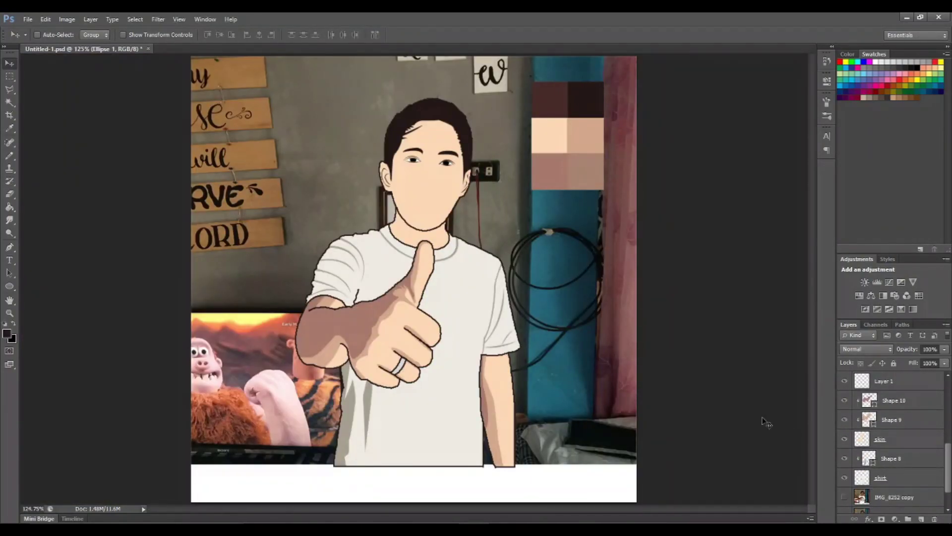
# - Select the right pupil and adjust it twice with Free Transform
pyautogui.scroll(2, 678, 379)
pyautogui.scroll(-4, 678, 379)
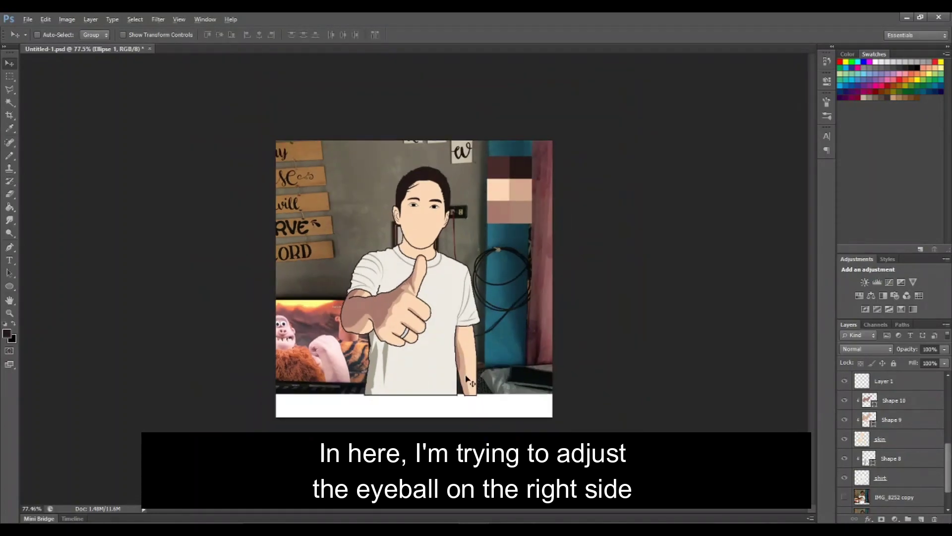
pyautogui.scroll(4, 677, 378)
pyautogui.scroll(3, 915, 401)
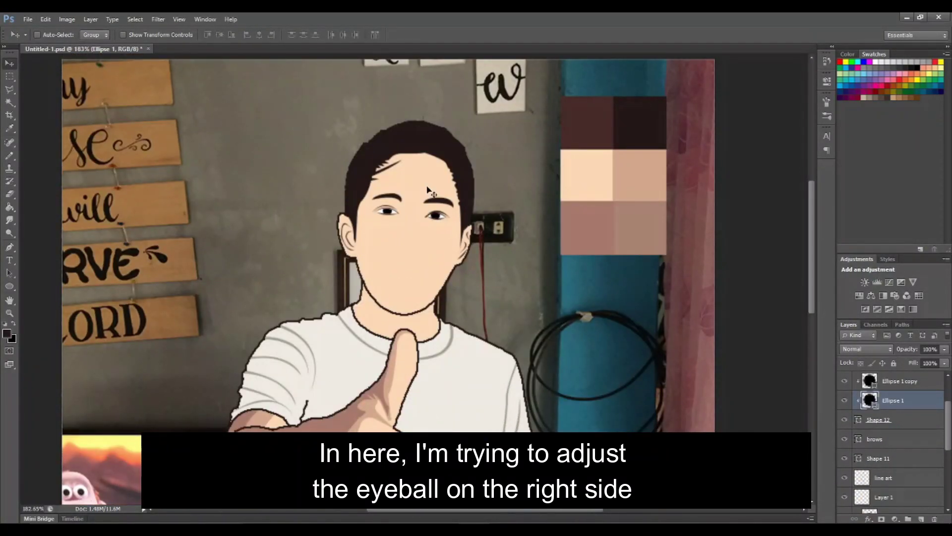
pyautogui.scroll(-2, 515, 332)
pyautogui.scroll(1, 893, 402)
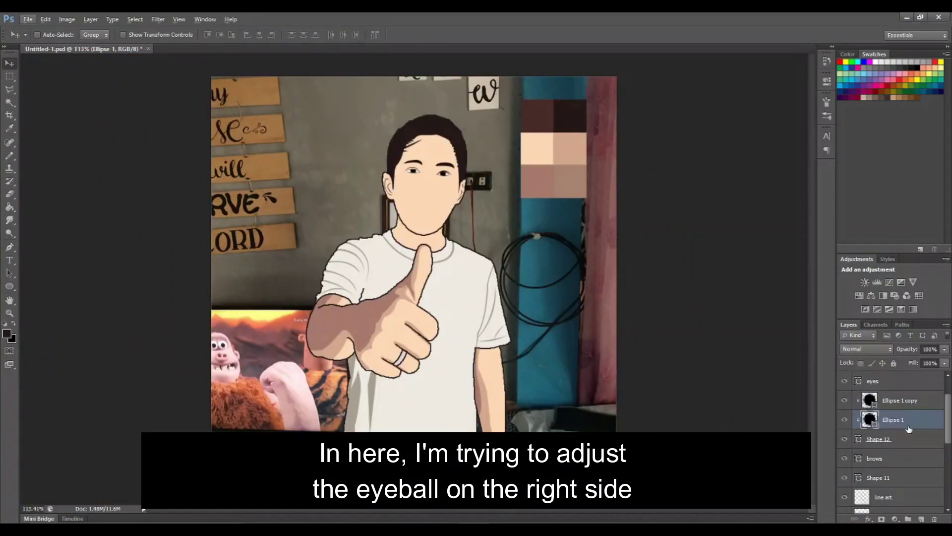
pyautogui.scroll(4, 481, 342)
pyautogui.scroll(5, 443, 362)
pyautogui.scroll(2, 443, 362)
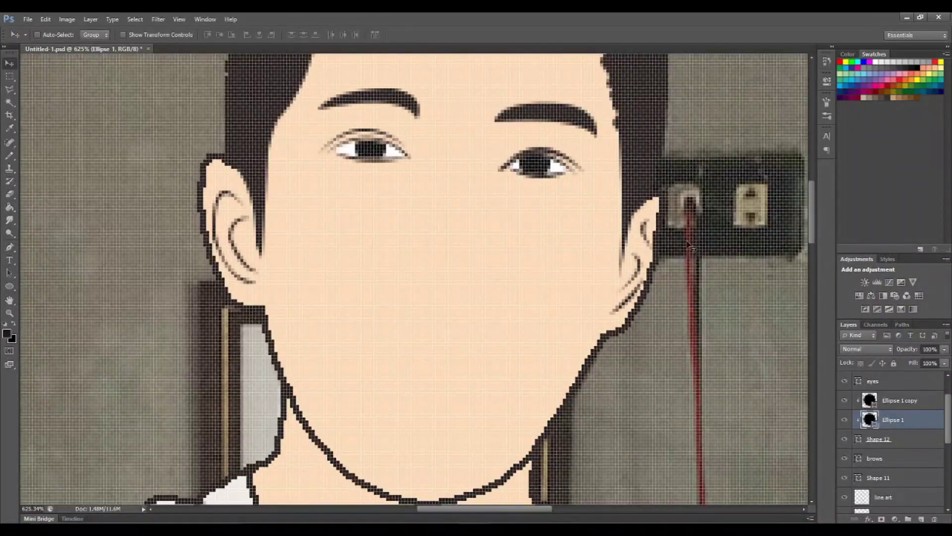
pyautogui.keyDown('ctrl'); pyautogui.click(583, 179); pyautogui.keyUp('ctrl')
pyautogui.scroll(-7, 582, 178)
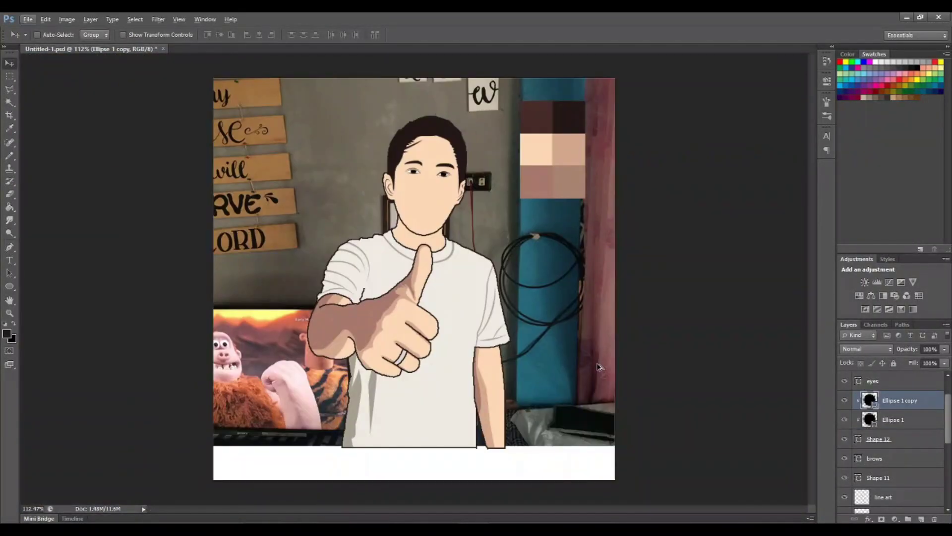
pyautogui.hotkey('ctrl', 't')
pyautogui.press('Return')
pyautogui.scroll(5, 435, 323)
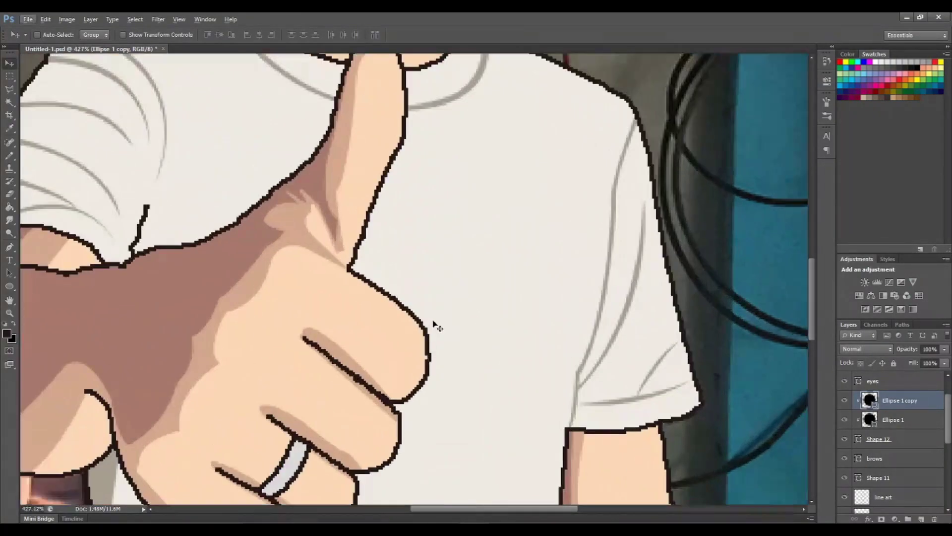
pyautogui.hotkey('ctrl', 't')
pyautogui.press('Return')
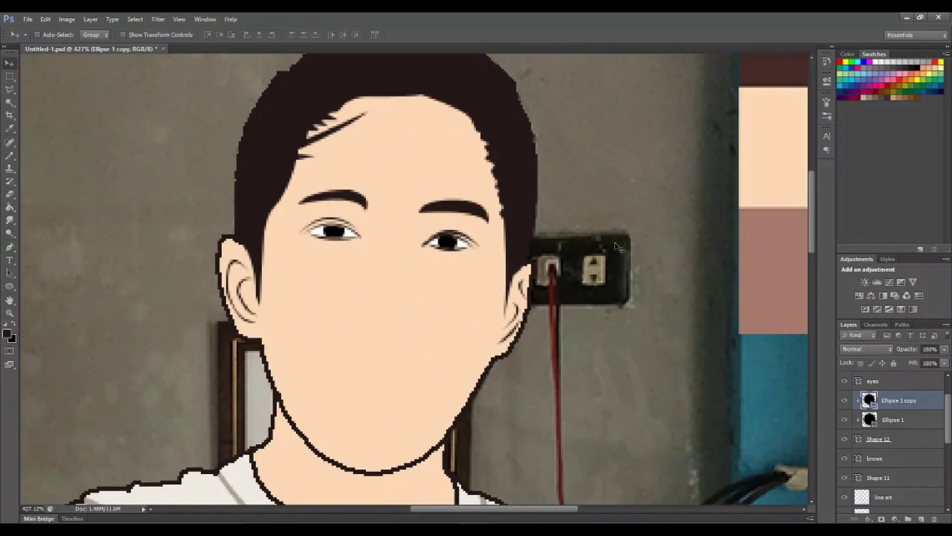
pyautogui.scroll(-3, 524, 331)
pyautogui.scroll(-2, 525, 330)
pyautogui.scroll(5, 438, 372)
pyautogui.scroll(-1, 439, 372)
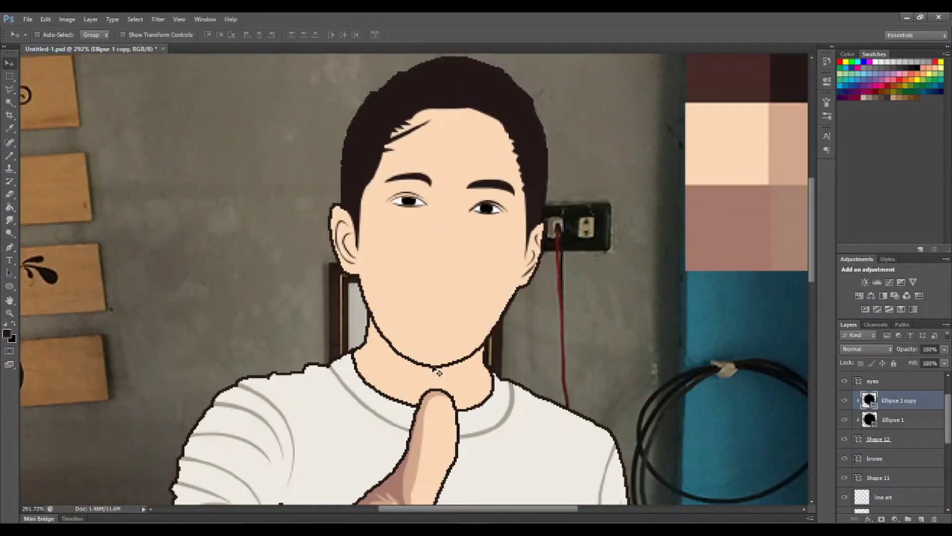
pyautogui.scroll(1, 438, 372)
pyautogui.scroll(-5, 893, 447)
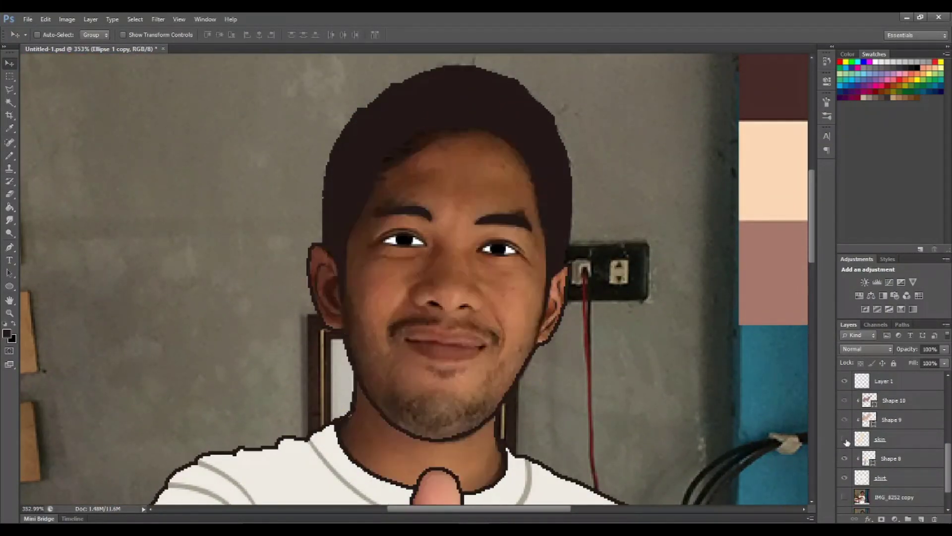
# - Hide the cartoon skin, show the original IMG_8252 photo, and add a layer above the eyes group
pyautogui.click(845, 407)
pyautogui.click(844, 484)
pyautogui.click(845, 484)
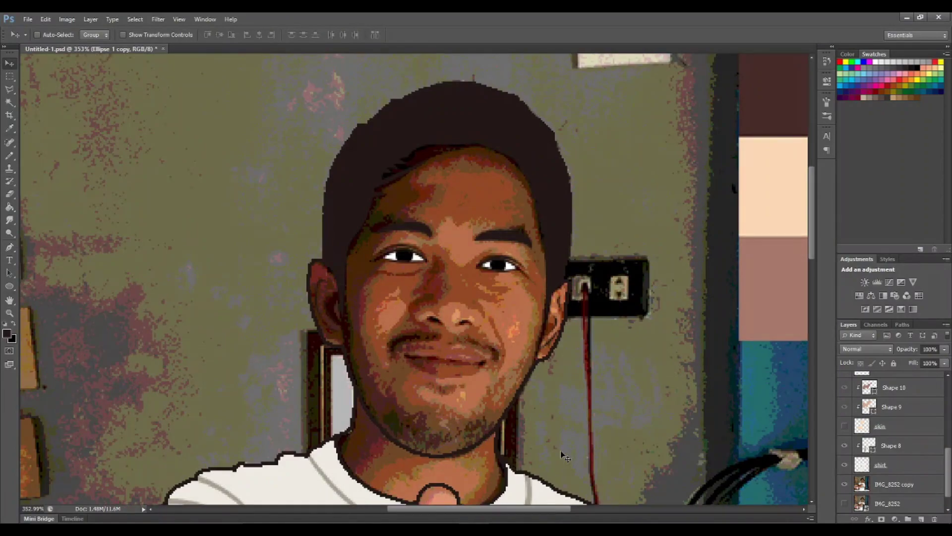
pyautogui.scroll(2, 456, 404)
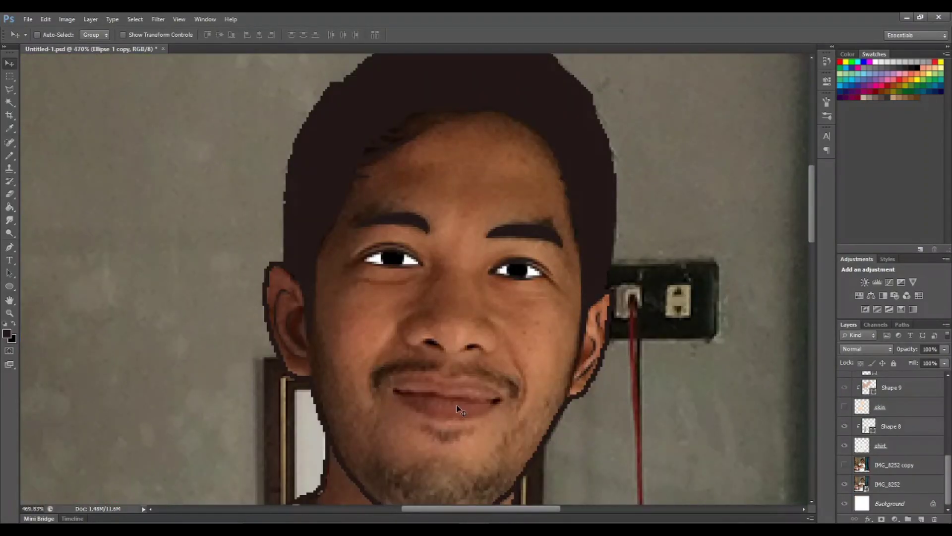
pyautogui.scroll(-1, 456, 402)
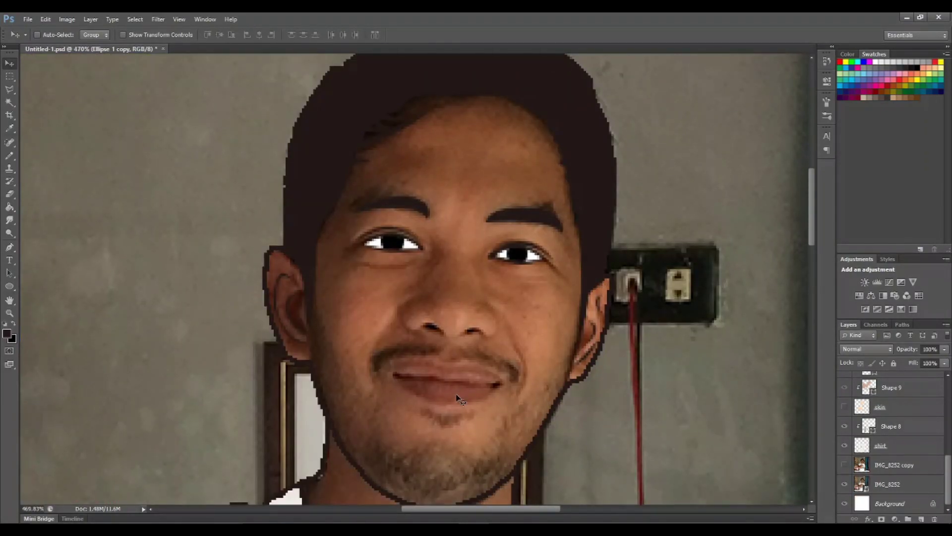
pyautogui.press('p')
pyautogui.scroll(2, 900, 446)
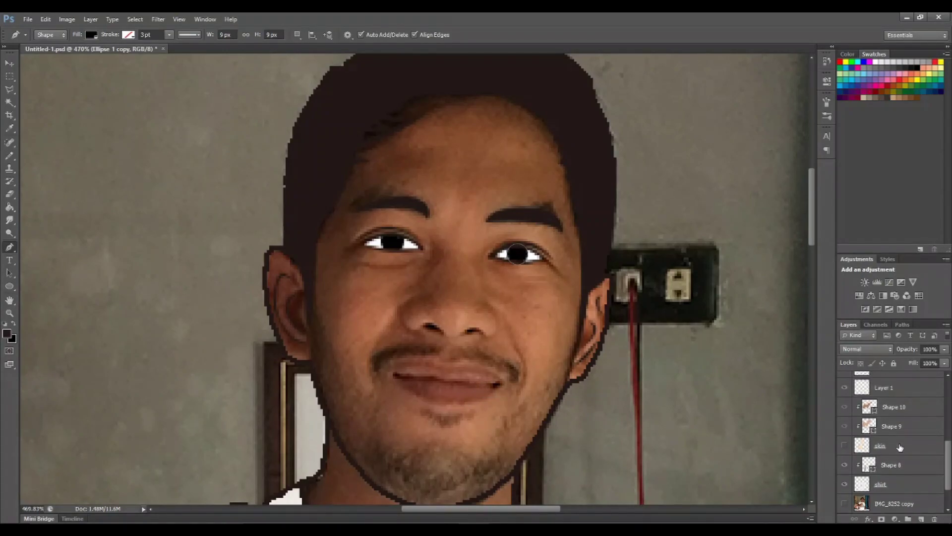
pyautogui.scroll(3, 900, 446)
pyautogui.scroll(2, 903, 449)
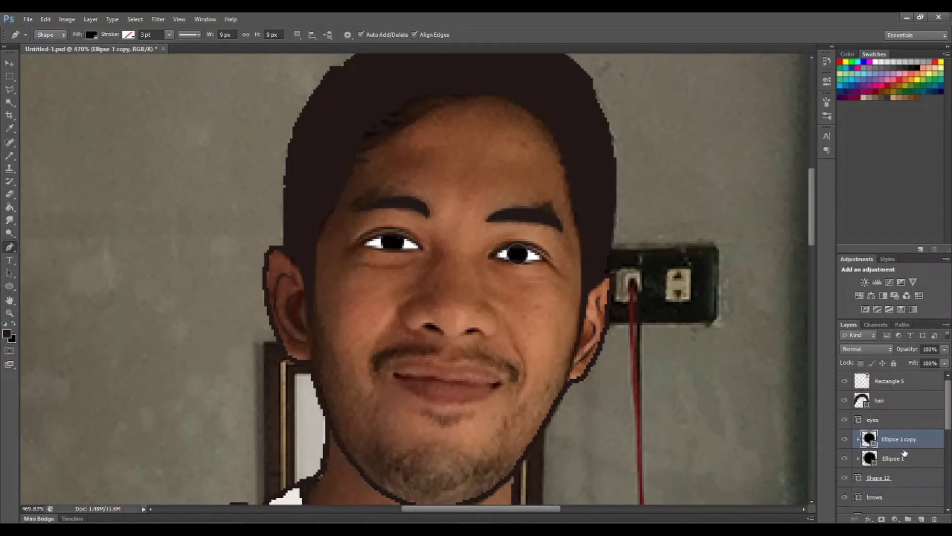
pyautogui.click(900, 418)
pyautogui.click(921, 519)
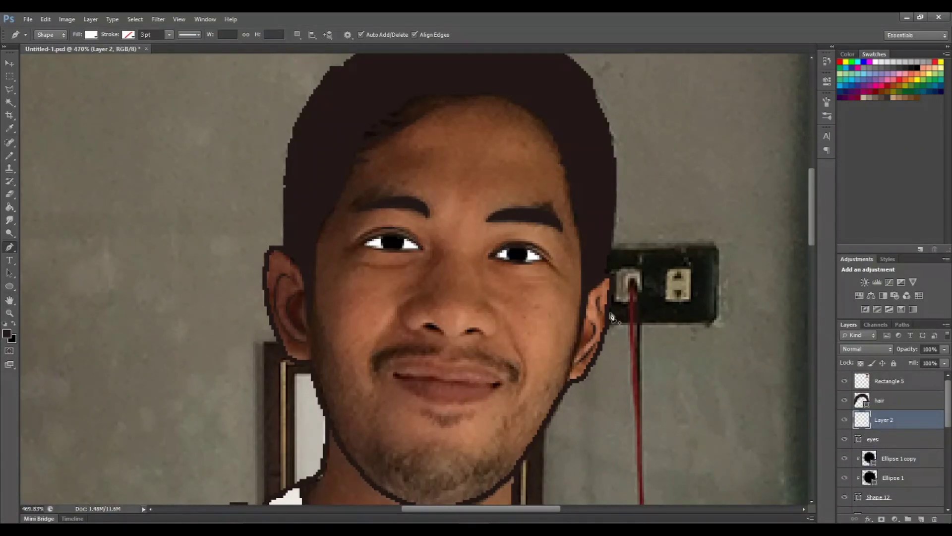
pyautogui.scroll(1, 524, 394)
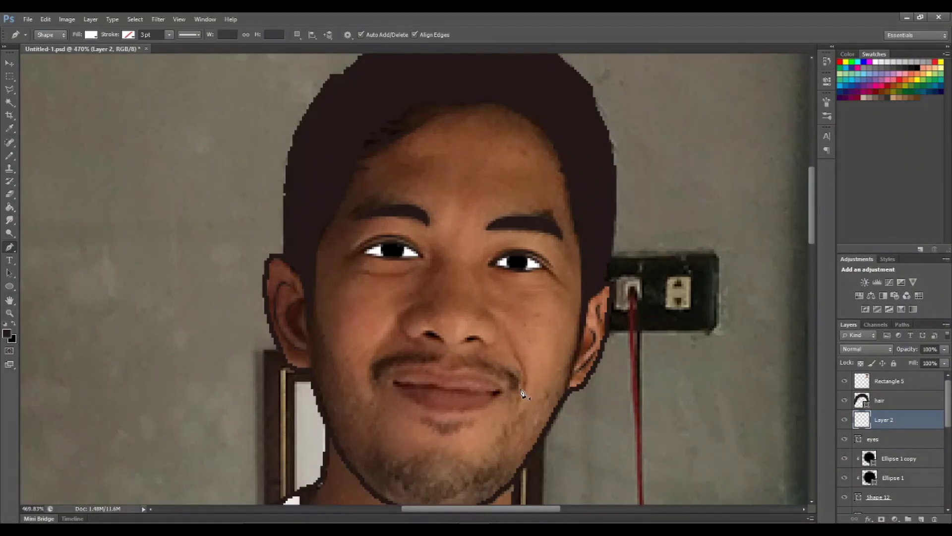
# - Trace both nostrils as shapes and give them a dark fill colour
pyautogui.click(443, 341)
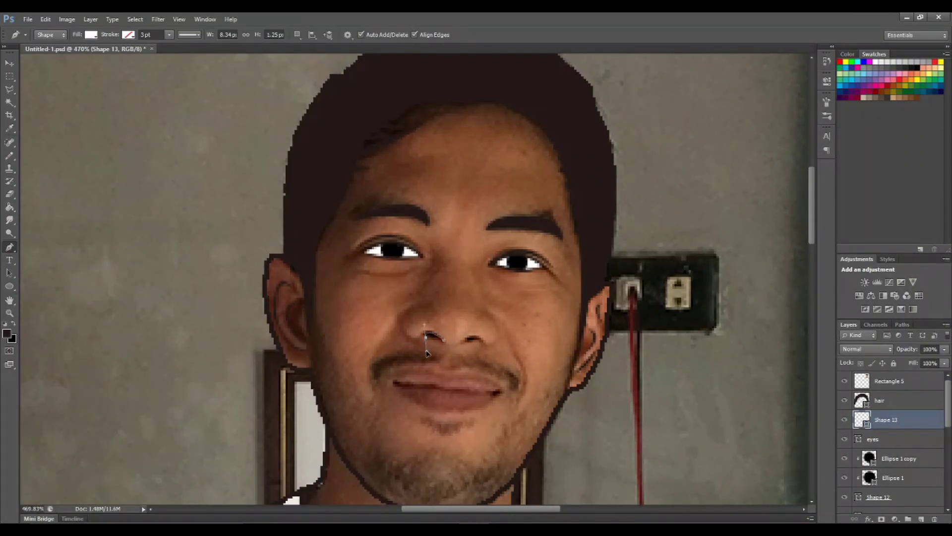
pyautogui.click(428, 331)
pyautogui.click(443, 341)
pyautogui.click(462, 343)
pyautogui.click(482, 341)
pyautogui.press('Return')
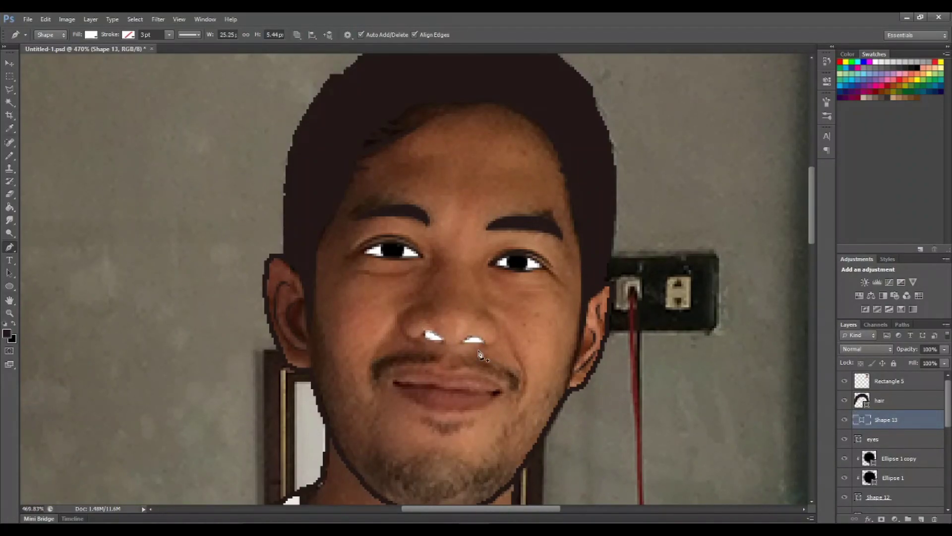
pyautogui.doubleClick(862, 422)
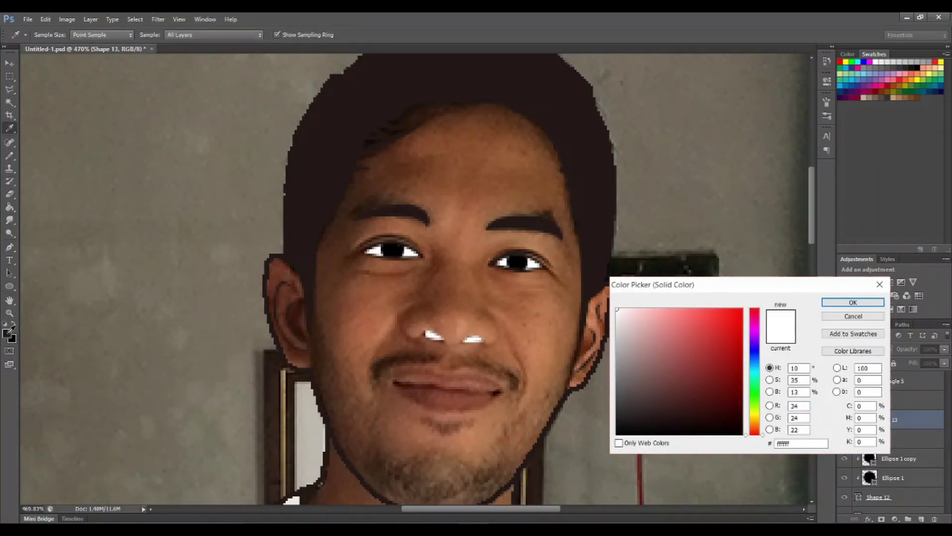
pyautogui.click(852, 302)
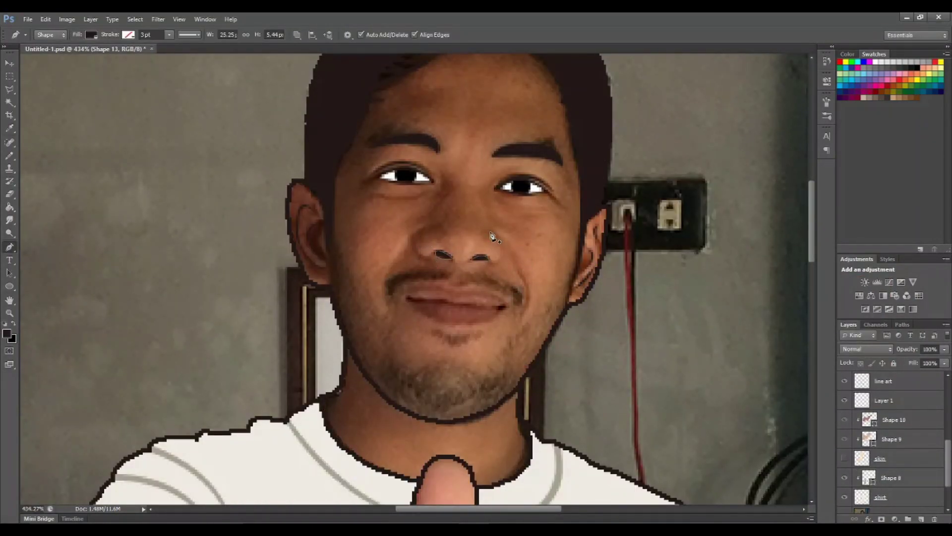
# - Curve the left nostril outline closed and commit the shape
pyautogui.scroll(2, 431, 323)
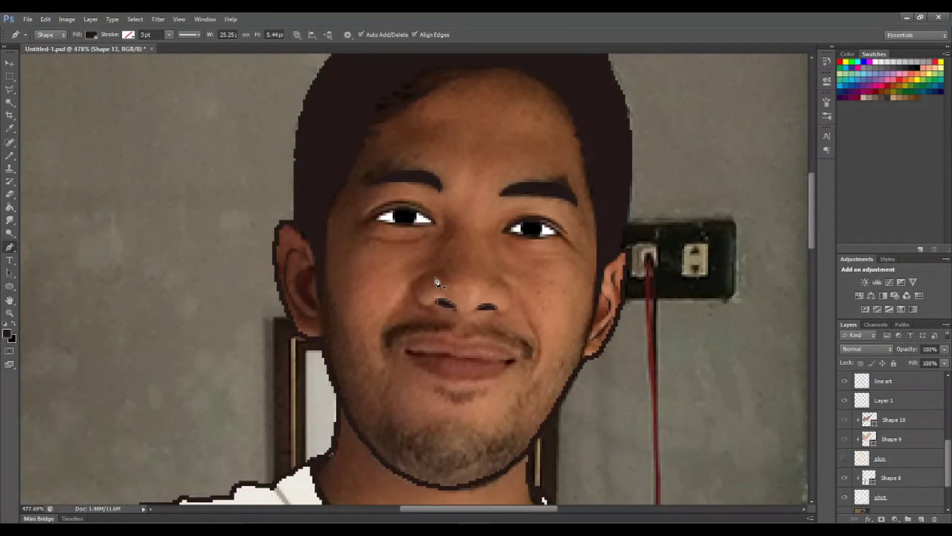
pyautogui.moveTo(431, 305); pyautogui.dragTo(455, 314)
pyautogui.press('Return')
pyautogui.scroll(-6, 561, 342)
pyautogui.scroll(-7, 570, 357)
# - Show the cartoon skin layer again and locate the nostril shape layer
pyautogui.scroll(-2, 587, 384)
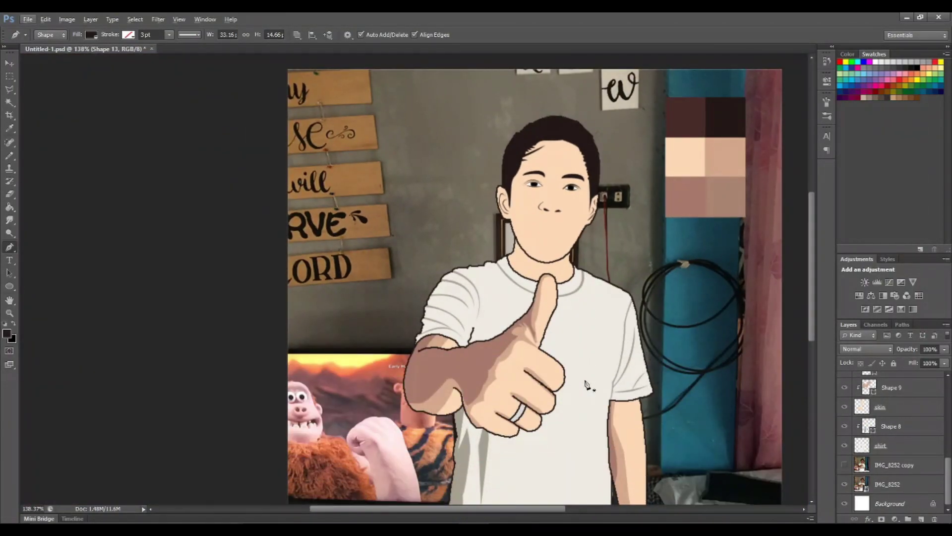
pyautogui.scroll(4, 587, 385)
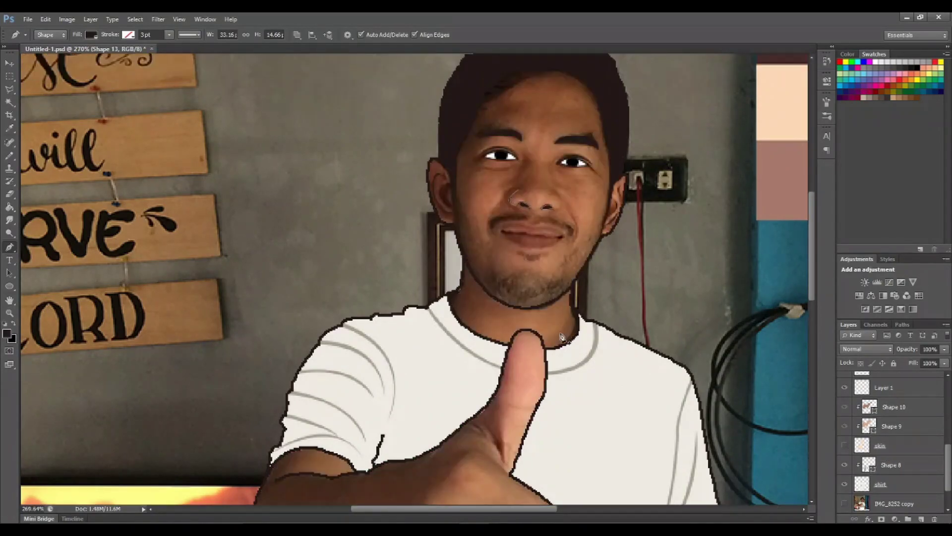
pyautogui.scroll(3, 525, 197)
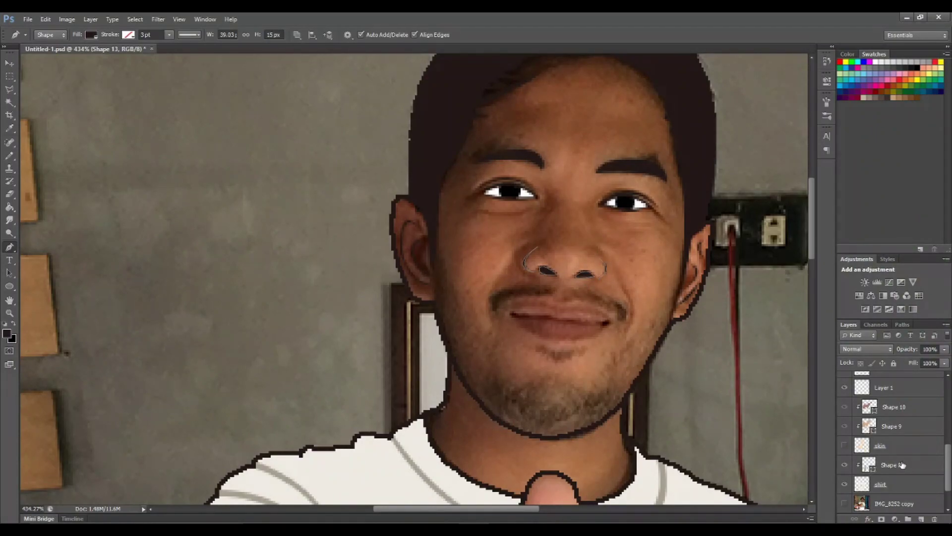
pyautogui.click(845, 445)
pyautogui.scroll(-5, 575, 399)
pyautogui.scroll(-2, 575, 399)
pyautogui.scroll(1, 466, 371)
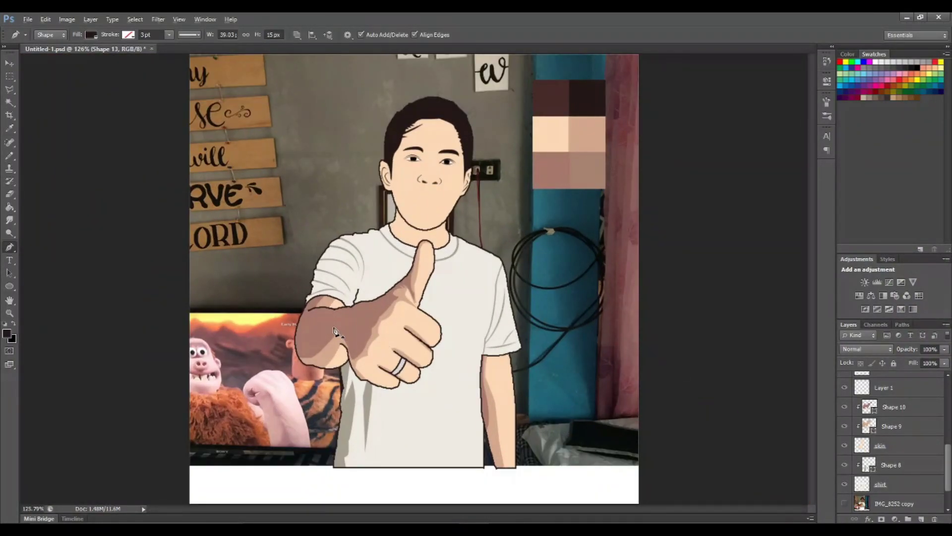
pyautogui.scroll(3, 377, 117)
pyautogui.scroll(2, 377, 117)
pyautogui.scroll(2, 924, 447)
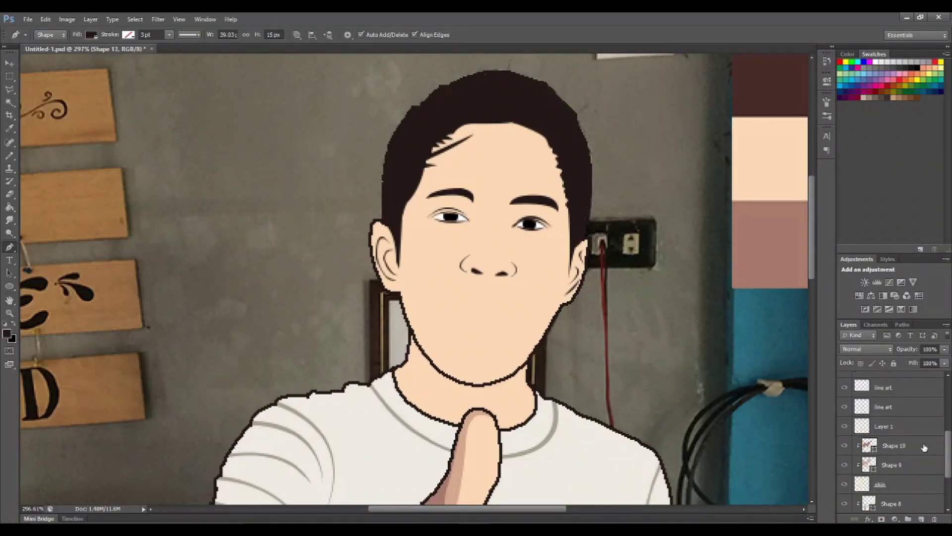
pyautogui.scroll(5, 924, 448)
# - Rename the Shape 13 nostril layer to 'nose'
pyautogui.doubleClick(877, 420)
pyautogui.write('nose')
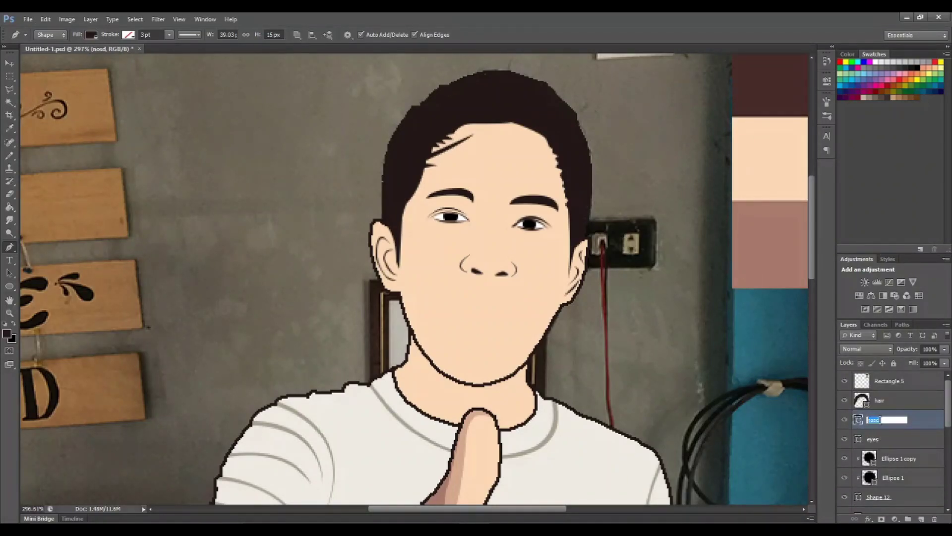
pyautogui.press('Return')
pyautogui.scroll(-3, 872, 491)
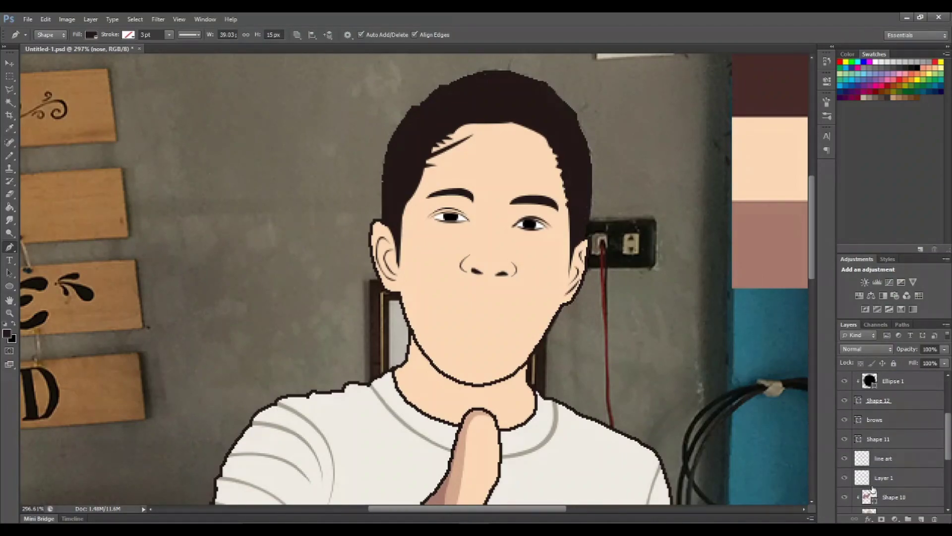
pyautogui.scroll(-2, 871, 484)
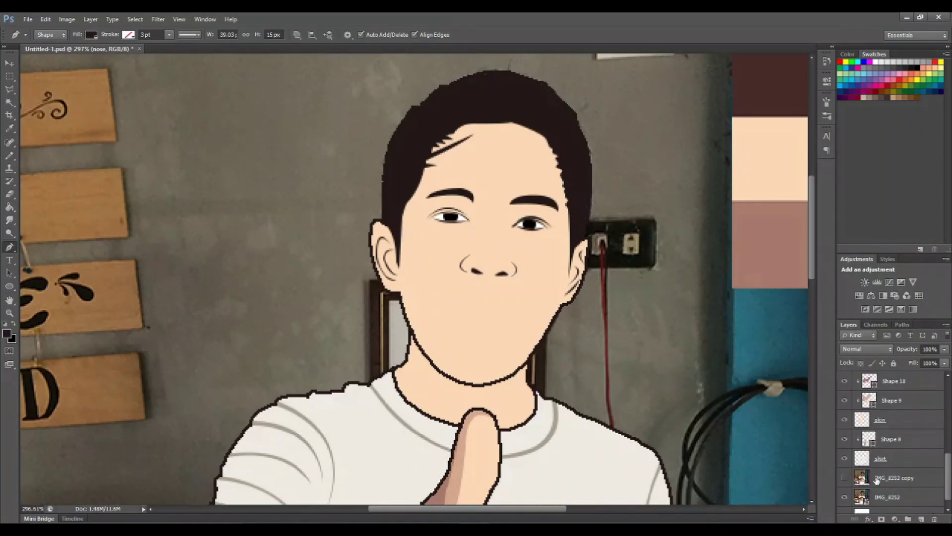
pyautogui.scroll(-3, 875, 480)
pyautogui.scroll(1, 888, 476)
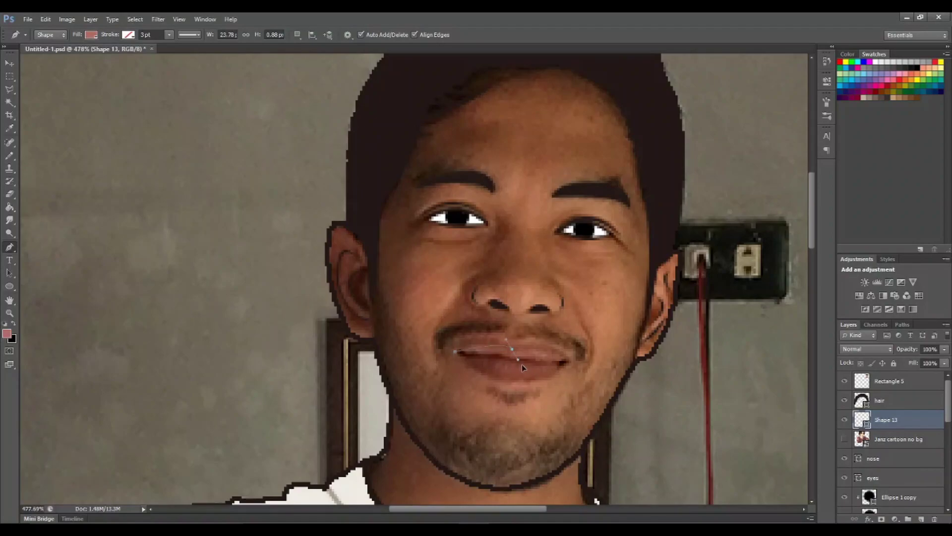
# - Trace and commit a pink lip shape covering the mouth
pyautogui.click(544, 369)
pyautogui.click(594, 382)
pyautogui.hotkey('ctrl', 'z')
pyautogui.click(570, 361)
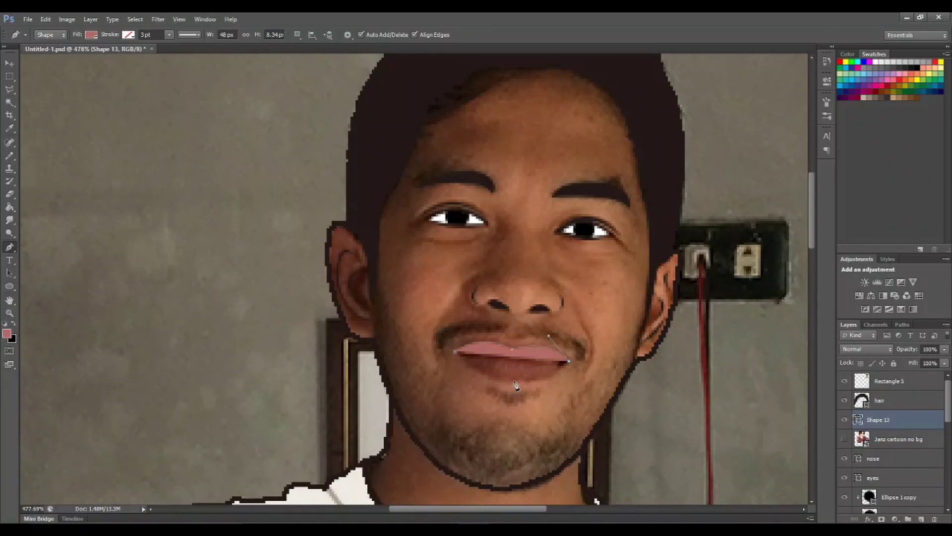
pyautogui.moveTo(517, 380); pyautogui.dragTo(485, 376)
pyautogui.click(455, 351)
pyautogui.press('Return')
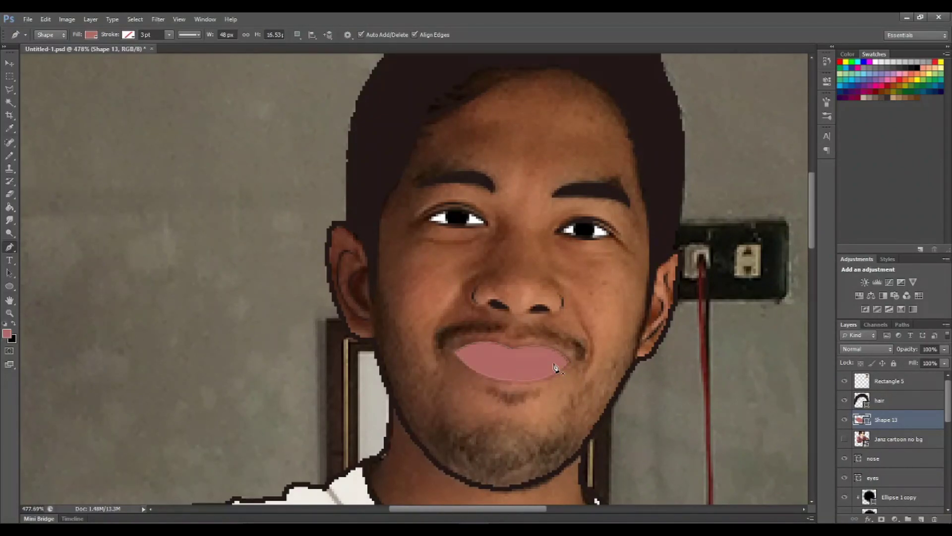
# - Sample a darker lip colour from the photo and trace the upper-lip shape
pyautogui.click(844, 419)
pyautogui.press('i')
pyautogui.click(537, 357)
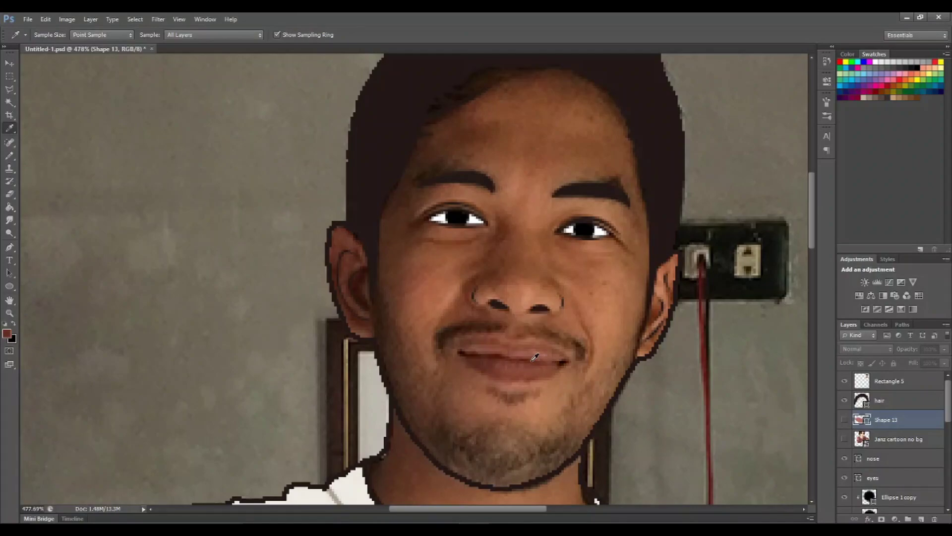
pyautogui.press('p')
pyautogui.click(921, 518)
pyautogui.click(459, 352)
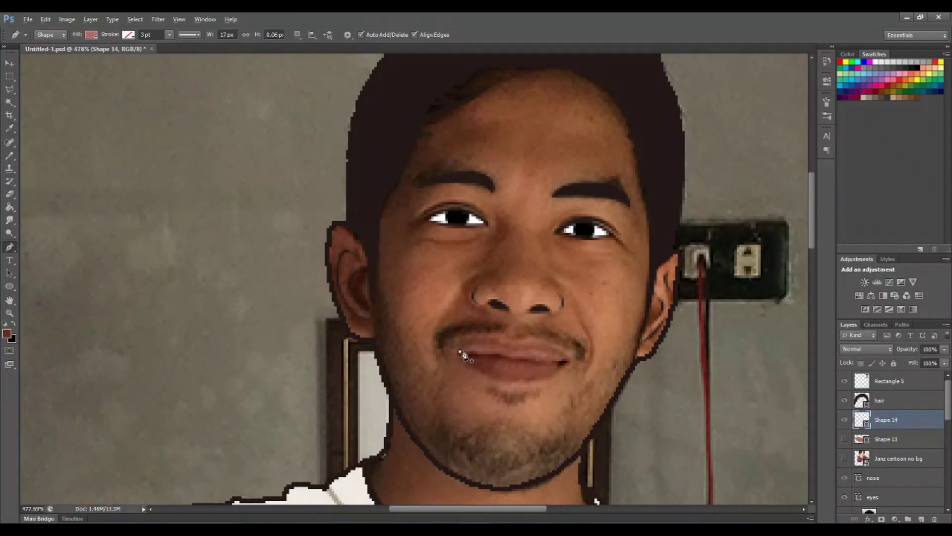
pyautogui.click(501, 355)
pyautogui.click(532, 359)
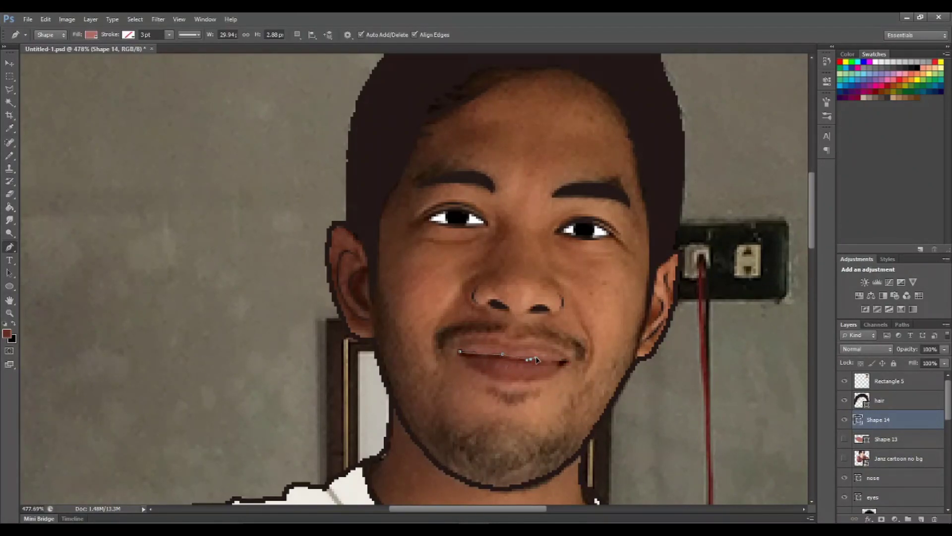
pyautogui.click(568, 362)
pyautogui.click(576, 358)
pyautogui.click(530, 363)
pyautogui.moveTo(459, 352); pyautogui.dragTo(449, 353)
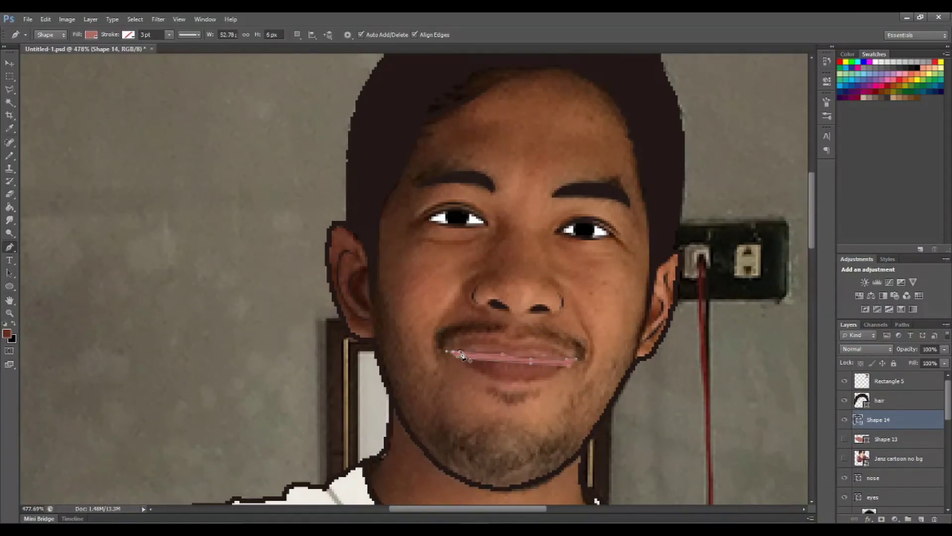
# - Clip the upper-lip shape into the lip shape and darken its fill colour
pyautogui.rightClick(902, 435)
pyautogui.click(843, 185)
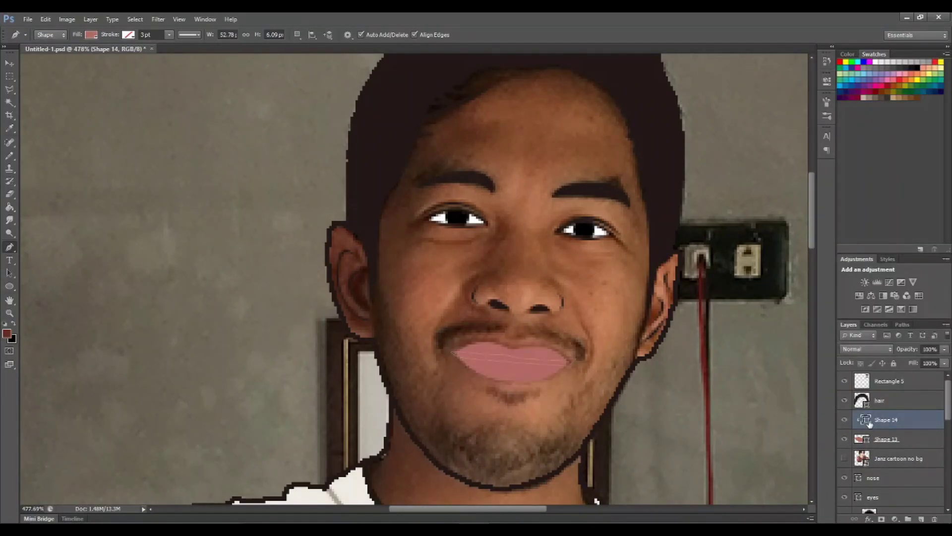
pyautogui.doubleClick(866, 419)
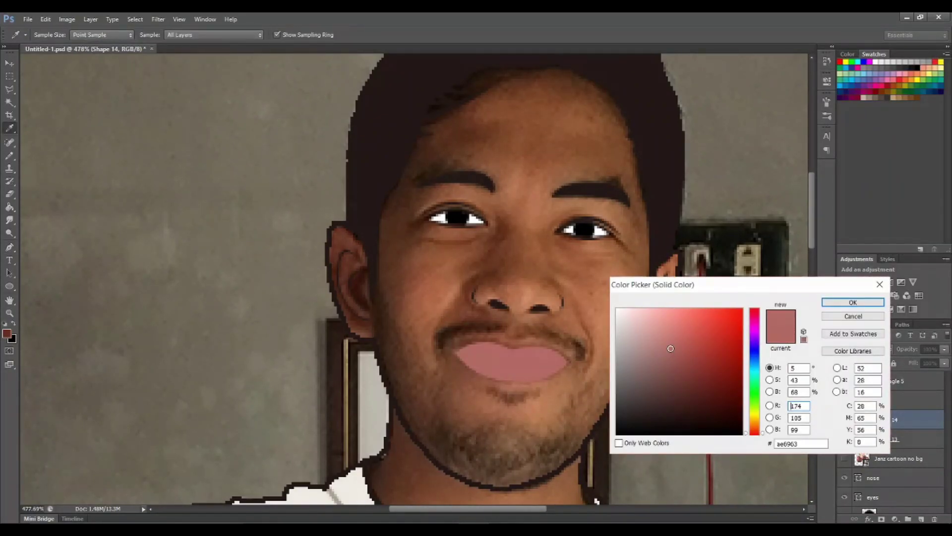
pyautogui.click(675, 353)
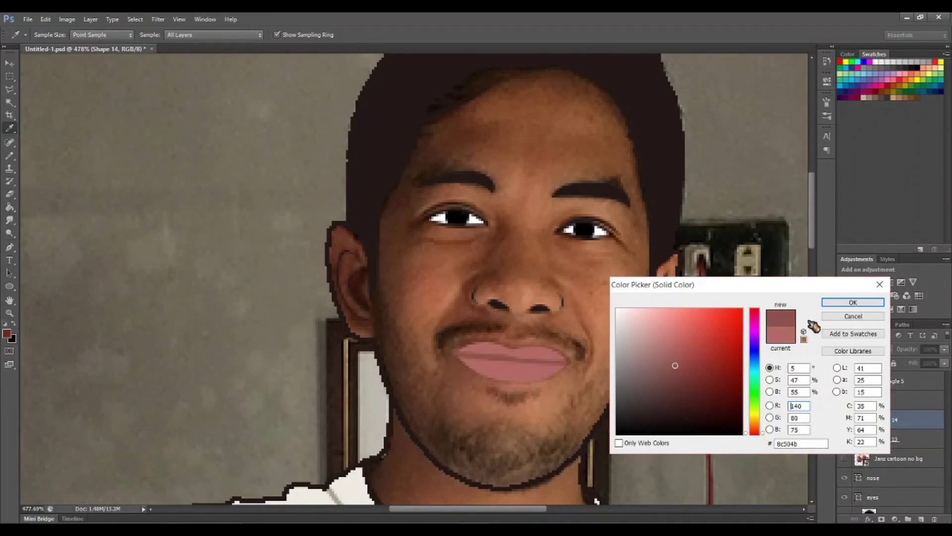
pyautogui.click(853, 302)
pyautogui.scroll(-3, 665, 372)
pyautogui.scroll(-2, 665, 372)
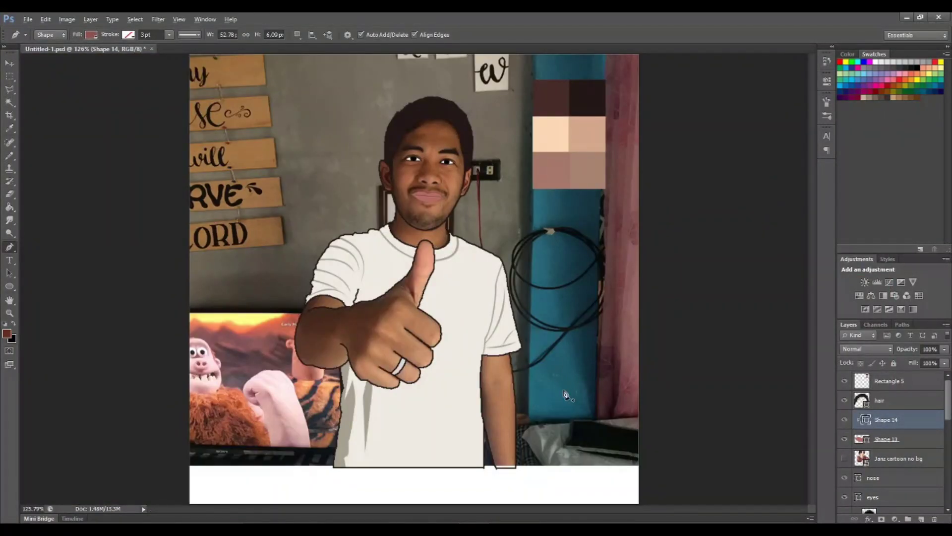
# - Show the cartoon skin over the face and select the line art layer
pyautogui.scroll(-2, 565, 395)
pyautogui.scroll(1, 548, 383)
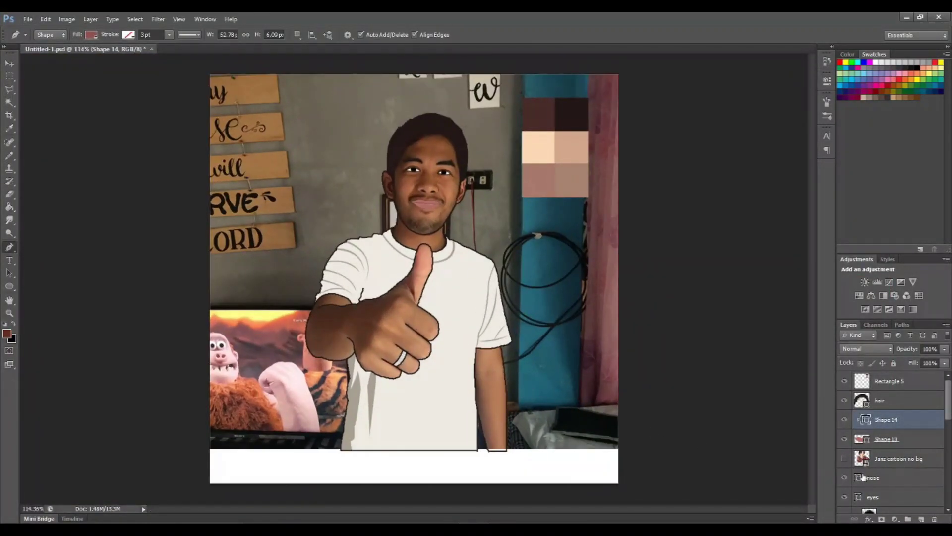
pyautogui.scroll(-2, 864, 477)
pyautogui.scroll(-2, 865, 473)
pyautogui.scroll(-2, 868, 471)
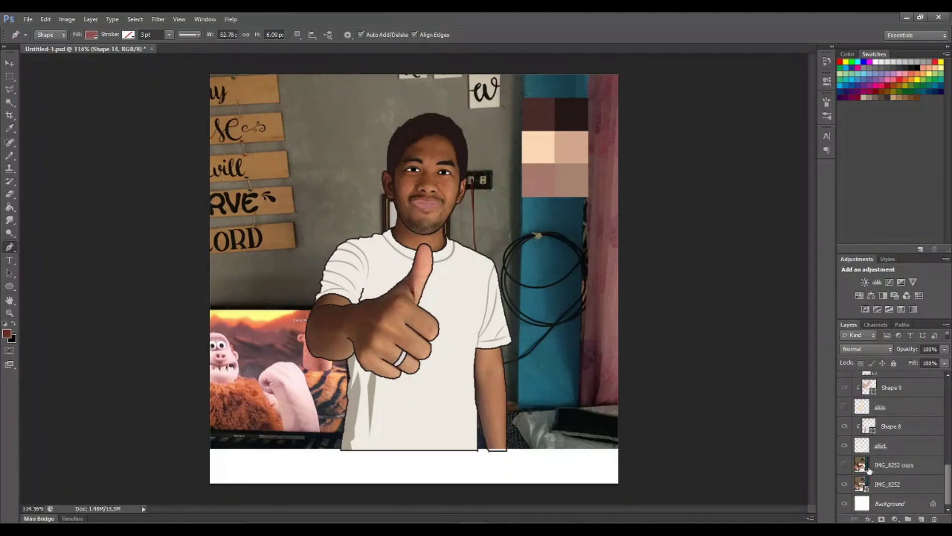
pyautogui.click(845, 407)
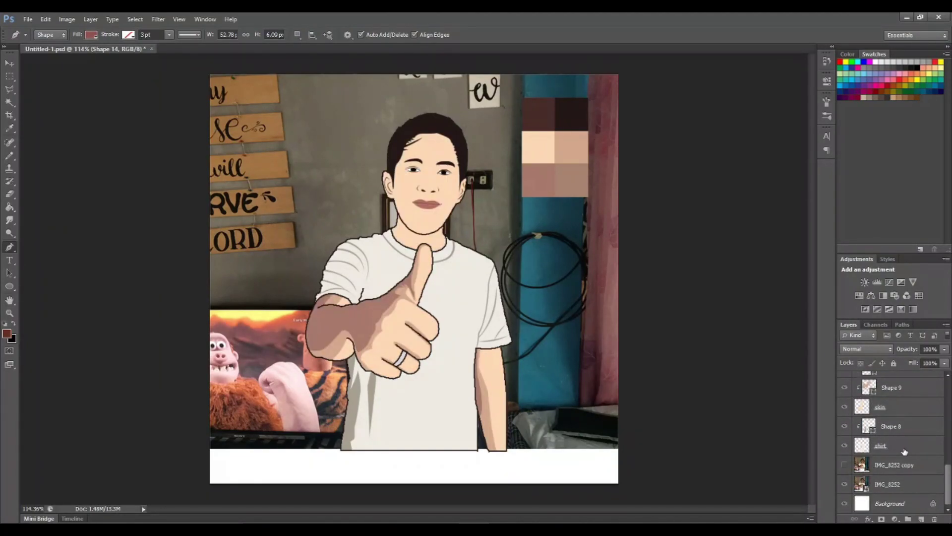
pyautogui.scroll(2, 904, 451)
pyautogui.scroll(2, 898, 447)
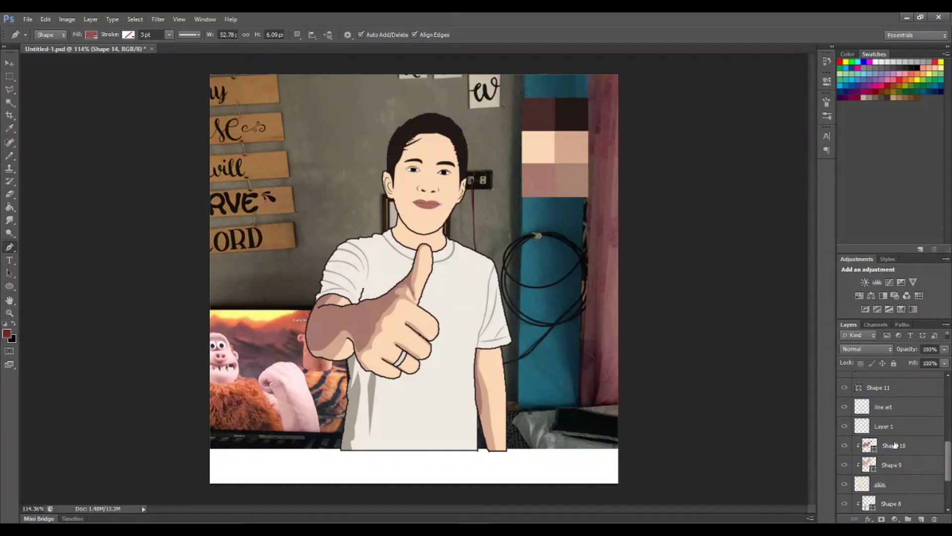
pyautogui.click(907, 411)
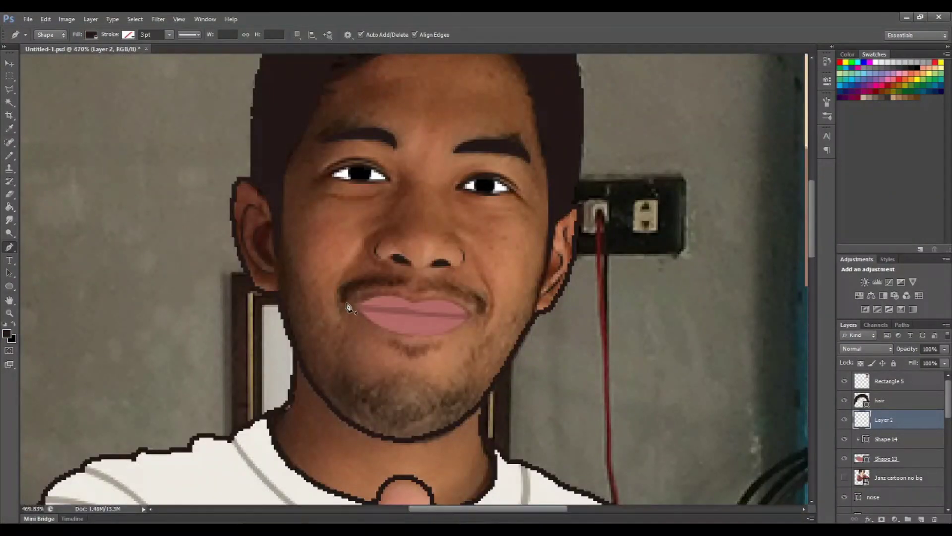
# - Trace and close the left mustache half along the upper lip
pyautogui.click(342, 301)
pyautogui.click(357, 286)
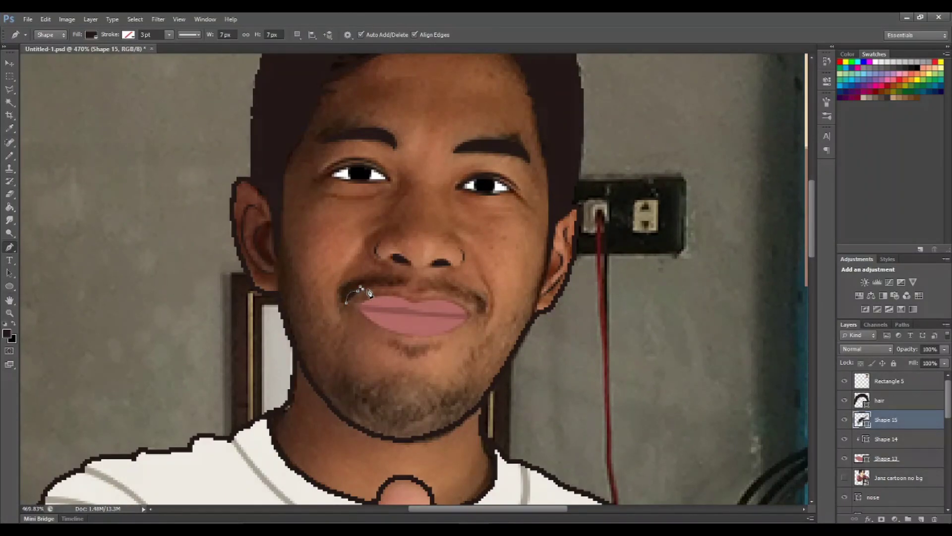
pyautogui.scroll(2, 365, 294)
pyautogui.click(373, 285)
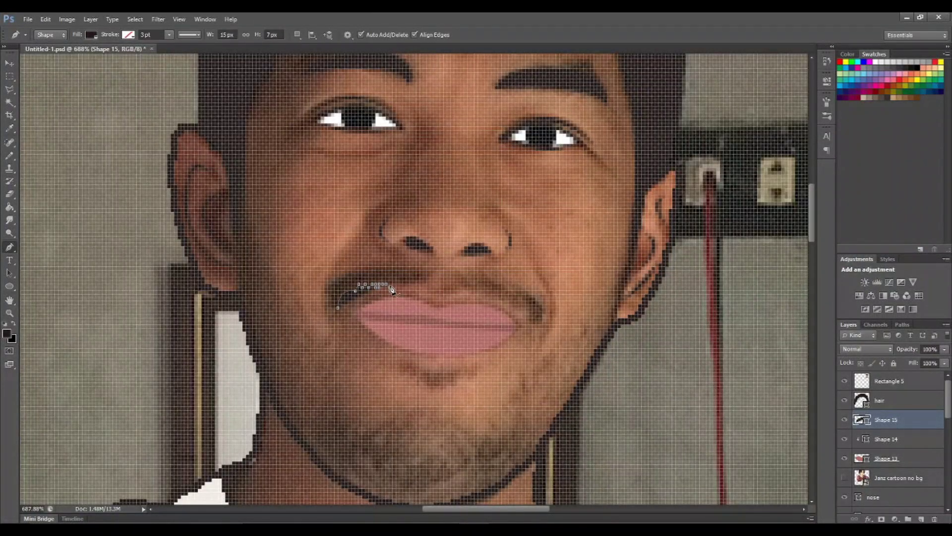
pyautogui.click(399, 284)
pyautogui.click(408, 286)
pyautogui.scroll(-2, 422, 286)
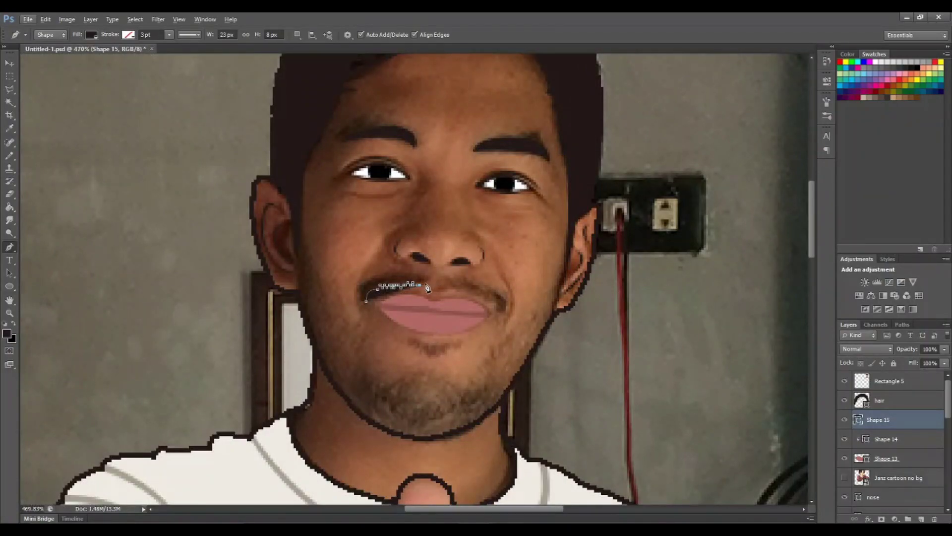
pyautogui.click(427, 278)
pyautogui.click(386, 275)
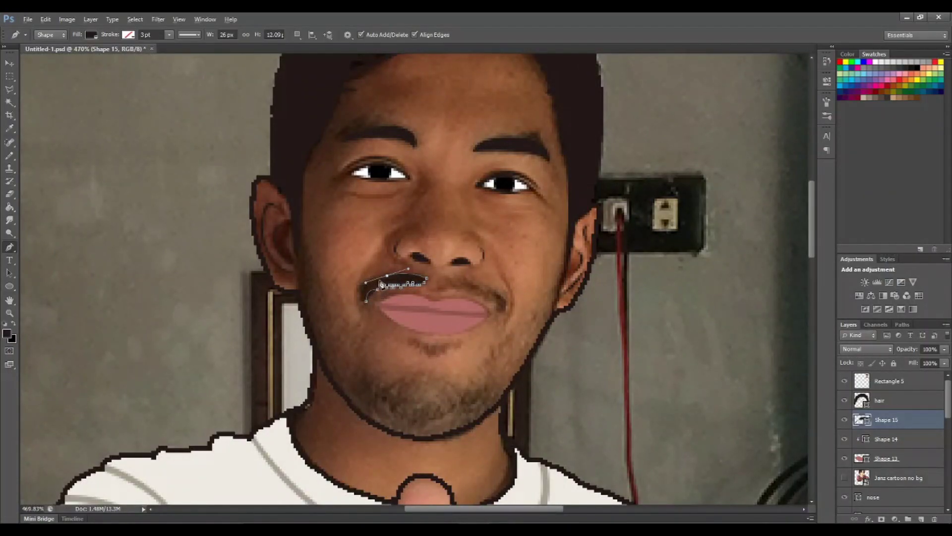
pyautogui.click(360, 286)
pyautogui.click(366, 300)
pyautogui.press('Return')
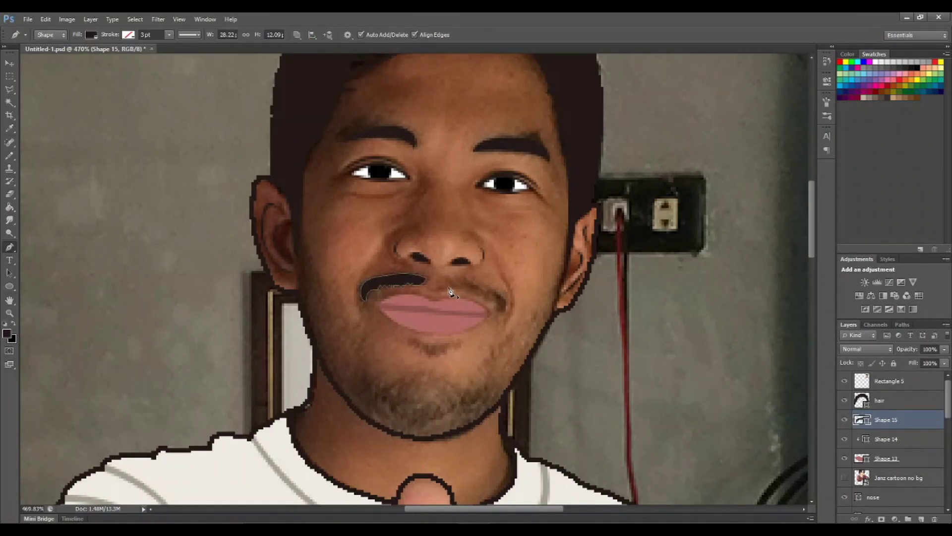
# - Draw the right mustache half curving toward the mouth corner
pyautogui.click(450, 285)
pyautogui.moveTo(497, 293); pyautogui.dragTo(503, 303)
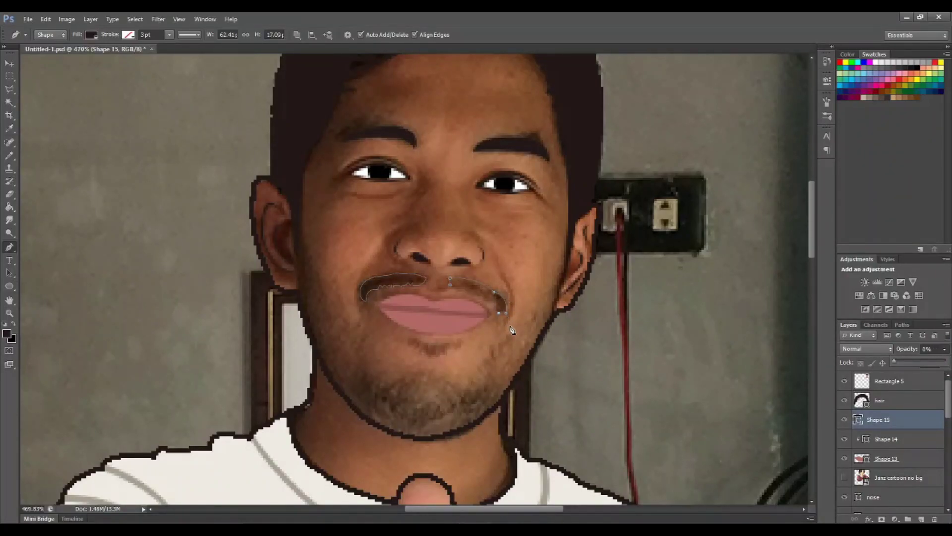
pyautogui.click(496, 313)
pyautogui.press('0')
pyautogui.press('0')
pyautogui.scroll(2, 491, 300)
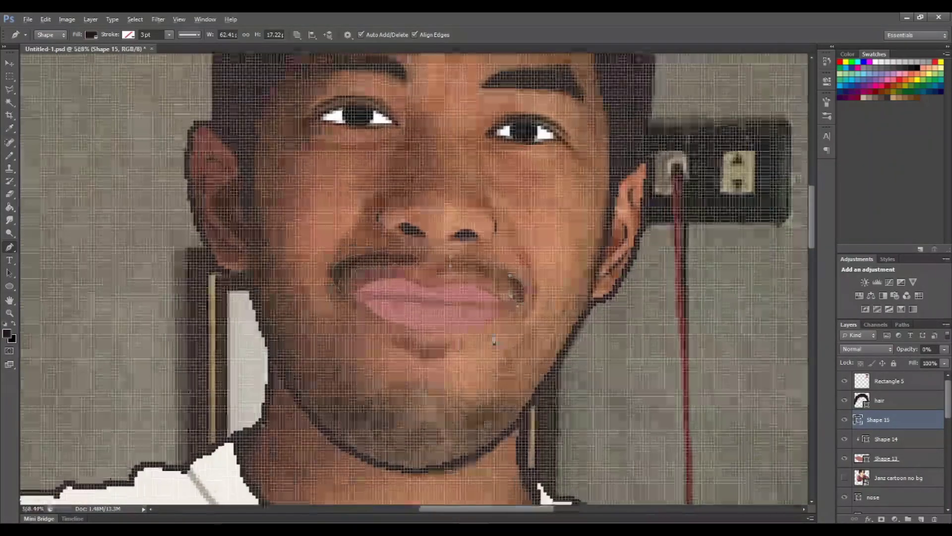
pyautogui.scroll(2, 491, 300)
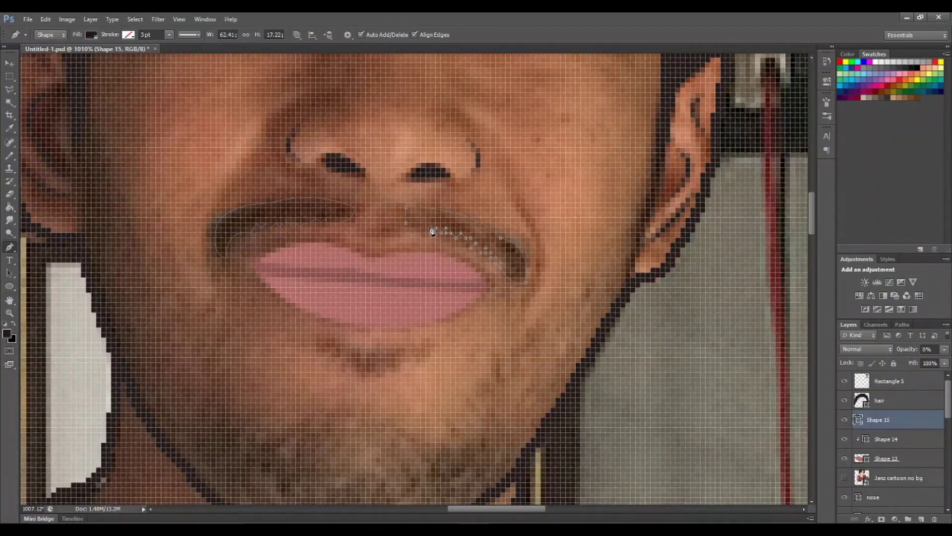
pyautogui.scroll(-5, 664, 314)
# - Set the Shape 15 mustache layer's opacity to 49%
pyautogui.click(944, 348)
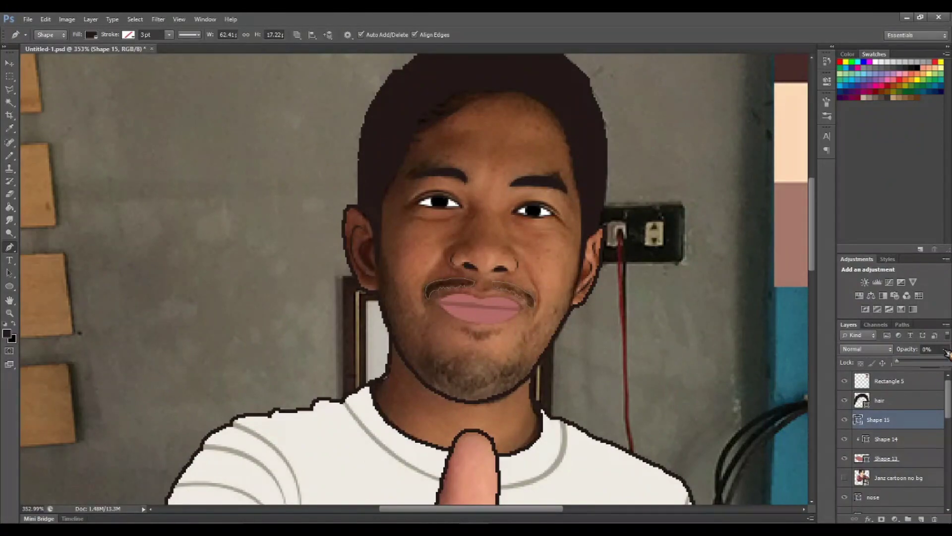
pyautogui.moveTo(896, 360); pyautogui.dragTo(947, 361)
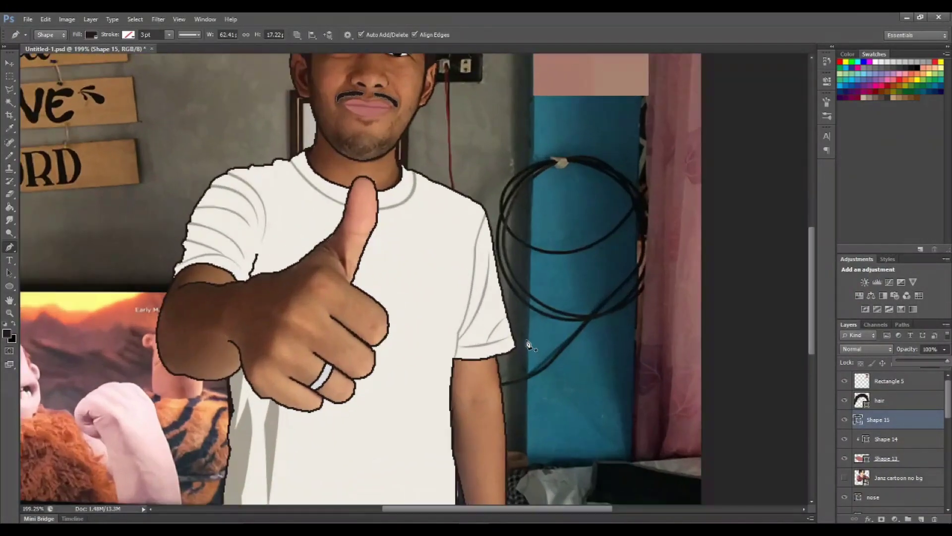
pyautogui.scroll(-2, 565, 380)
pyautogui.scroll(3, 893, 436)
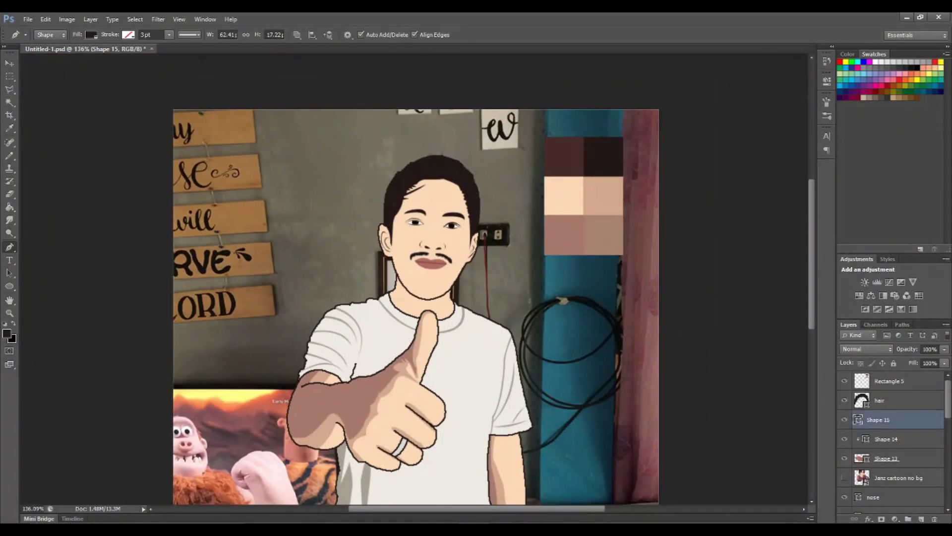
pyautogui.click(944, 349)
pyautogui.moveTo(946, 361); pyautogui.dragTo(926, 363)
# - Check the Shape 14 and cartoon layers, then reselect Shape 15
pyautogui.click(923, 439)
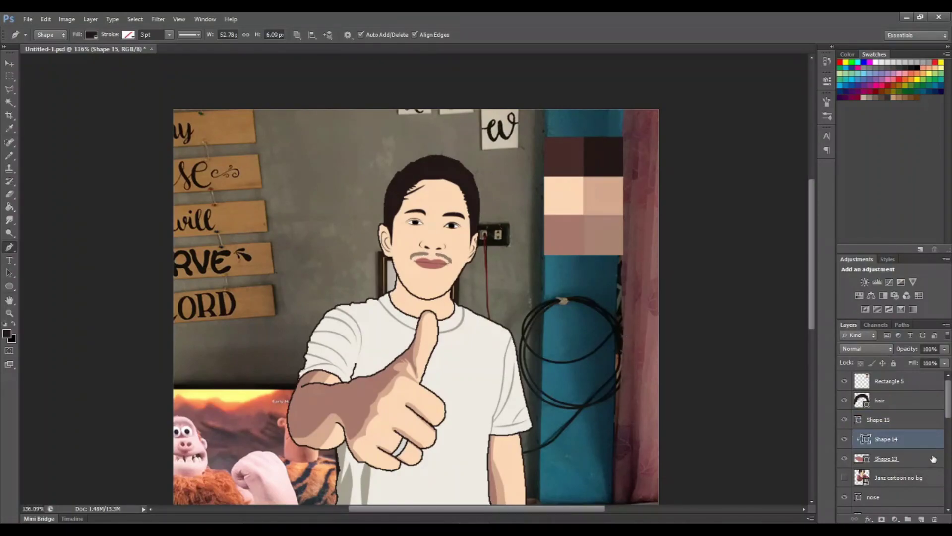
pyautogui.click(937, 478)
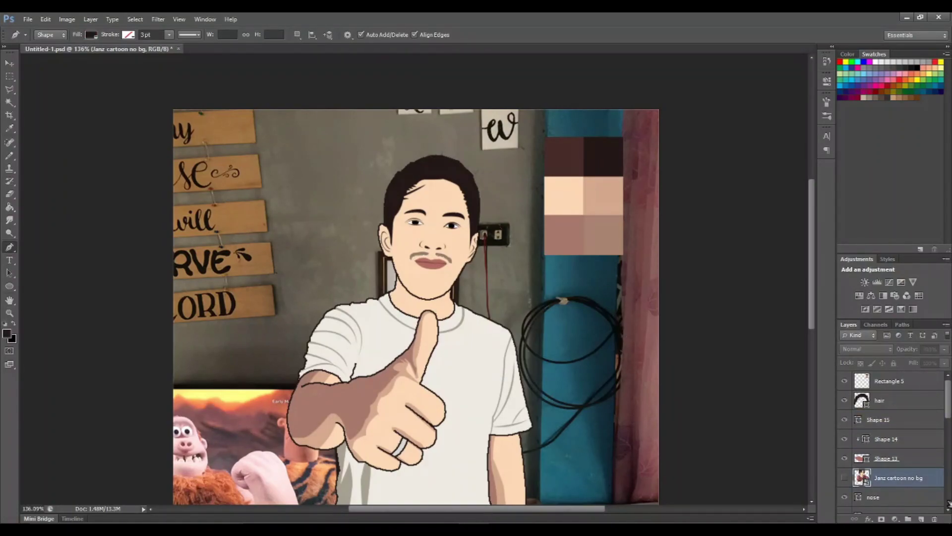
pyautogui.scroll(5, 412, 344)
pyautogui.click(899, 425)
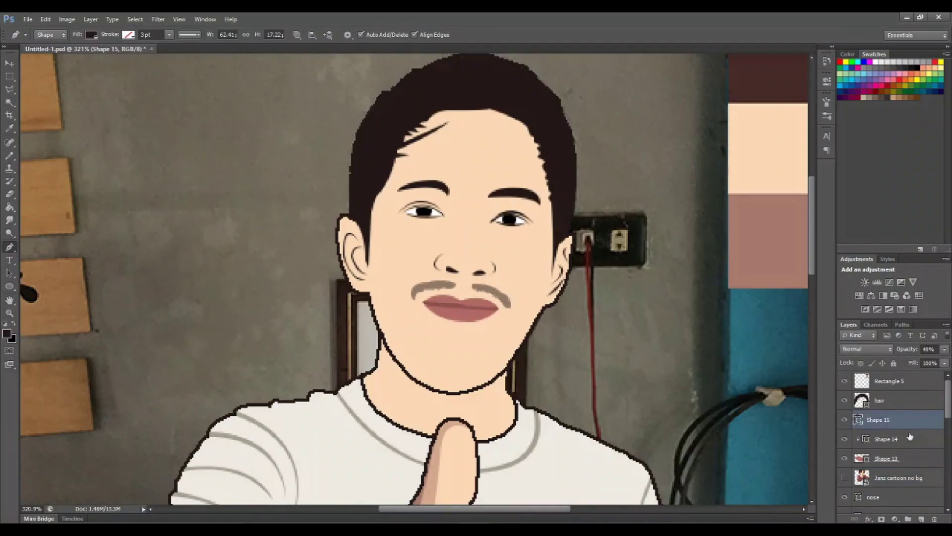
pyautogui.scroll(-3, 906, 447)
pyautogui.scroll(-2, 906, 447)
pyautogui.scroll(-3, 878, 444)
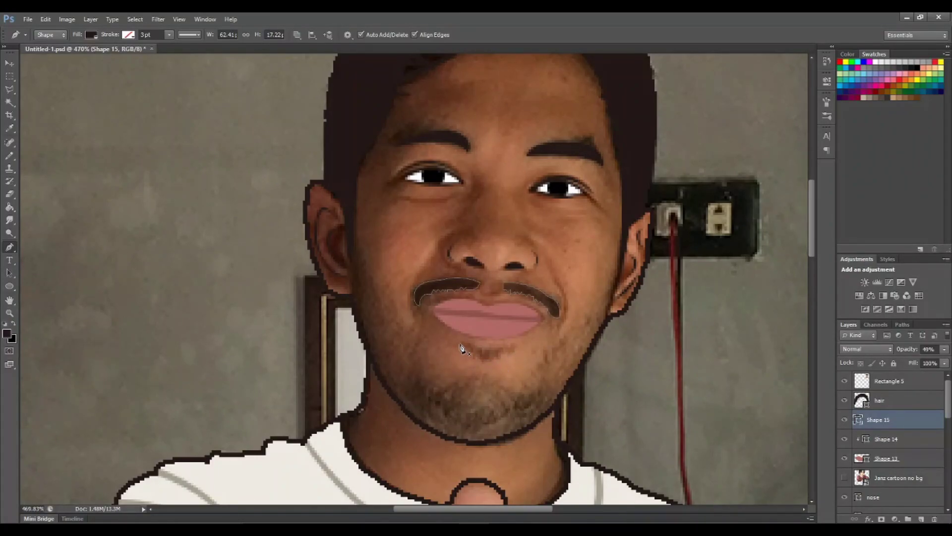
# - Draw a small tuft under the lower lip and start the beard from the left ear across the chin
pyautogui.click(515, 347)
pyautogui.moveTo(440, 311); pyautogui.dragTo(467, 337)
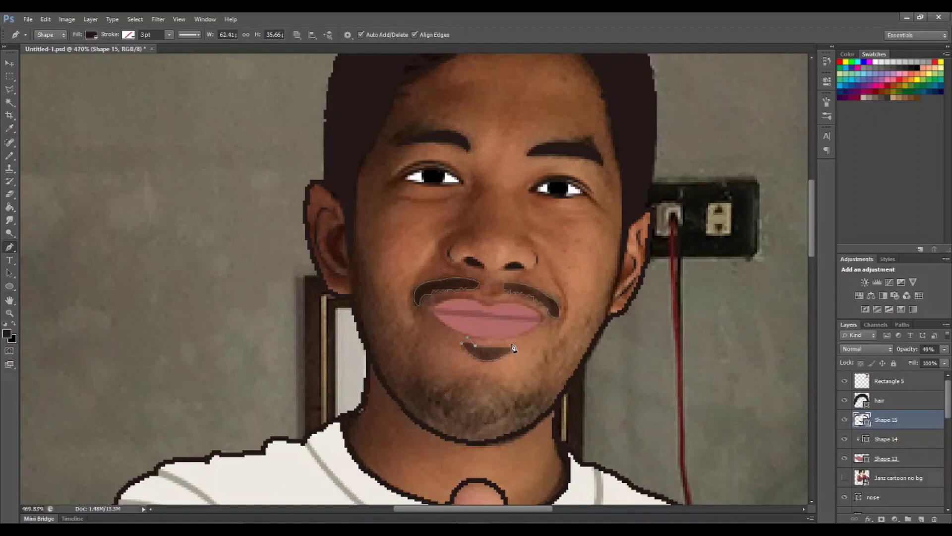
pyautogui.scroll(2, 436, 415)
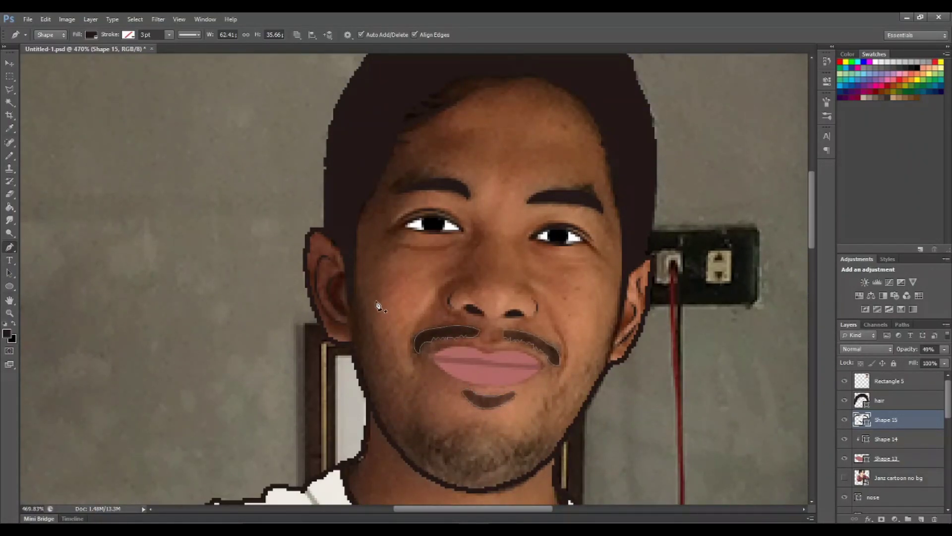
pyautogui.click(352, 269)
pyautogui.moveTo(440, 439)
pyautogui.mouseDown()
pyautogui.moveTo(486, 441)
pyautogui.moveTo(541, 469)
pyautogui.mouseUp()
pyautogui.moveTo(624, 293); pyautogui.dragTo(685, 180)
pyautogui.hotkey('ctrl', 'z')
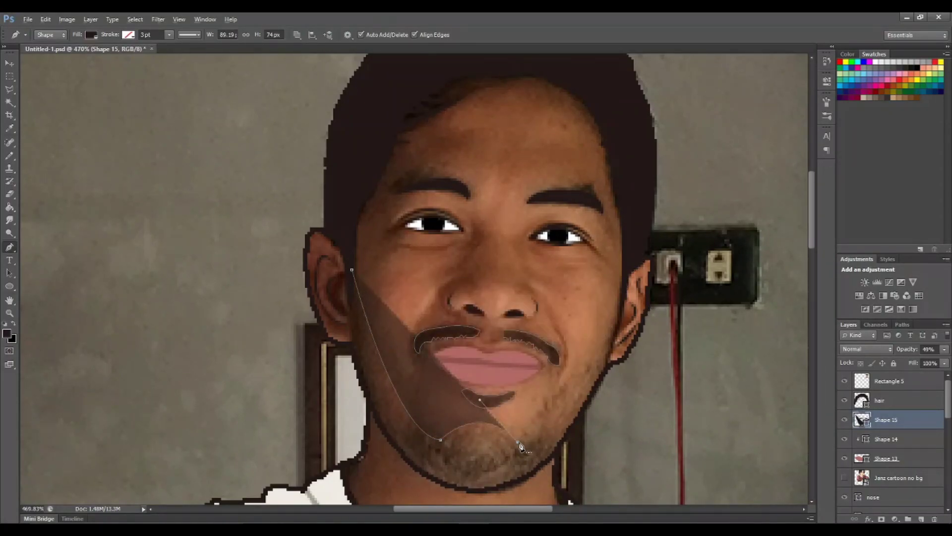
pyautogui.moveTo(626, 269); pyautogui.dragTo(637, 210)
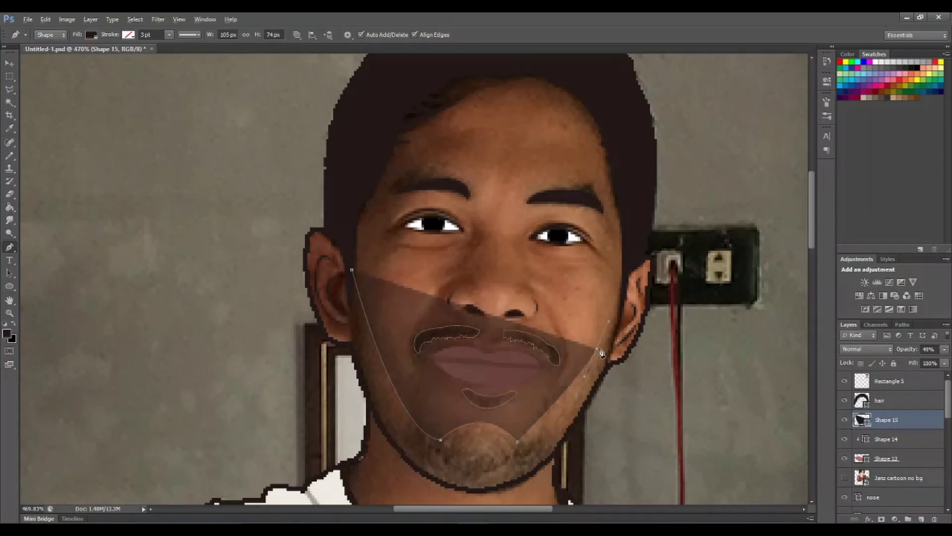
pyautogui.click(602, 379)
# - Finish the beard outline along the jaw and close it at the left ear
pyautogui.scroll(-1, 537, 468)
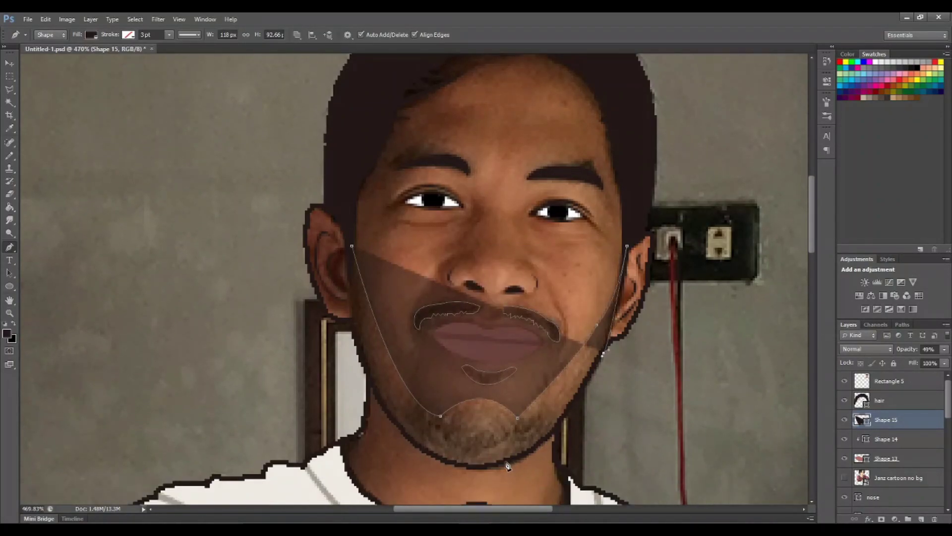
pyautogui.moveTo(505, 462)
pyautogui.mouseDown()
pyautogui.moveTo(481, 465)
pyautogui.moveTo(411, 437)
pyautogui.mouseUp()
pyautogui.moveTo(354, 325); pyautogui.dragTo(342, 248)
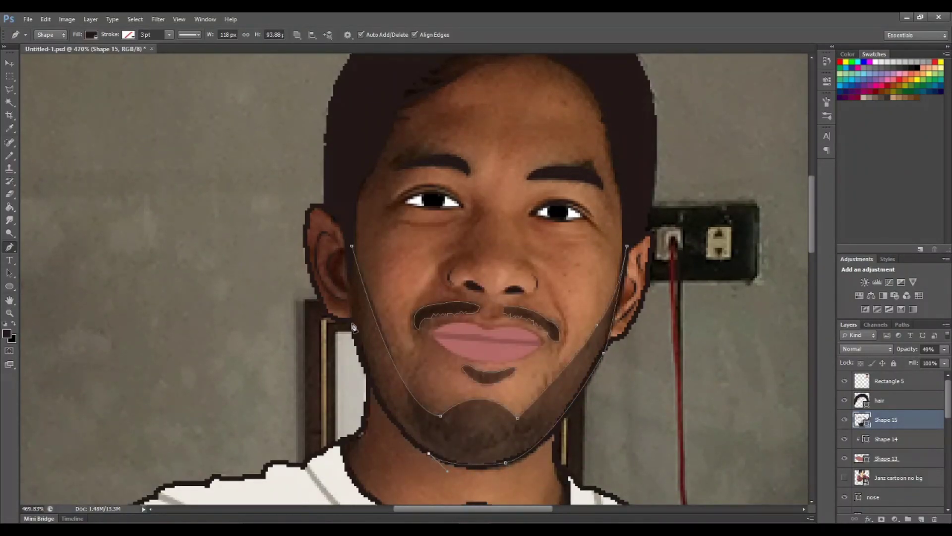
pyautogui.scroll(2, 356, 373)
pyautogui.keyDown('alt'); pyautogui.click(353, 370); pyautogui.keyUp('alt')
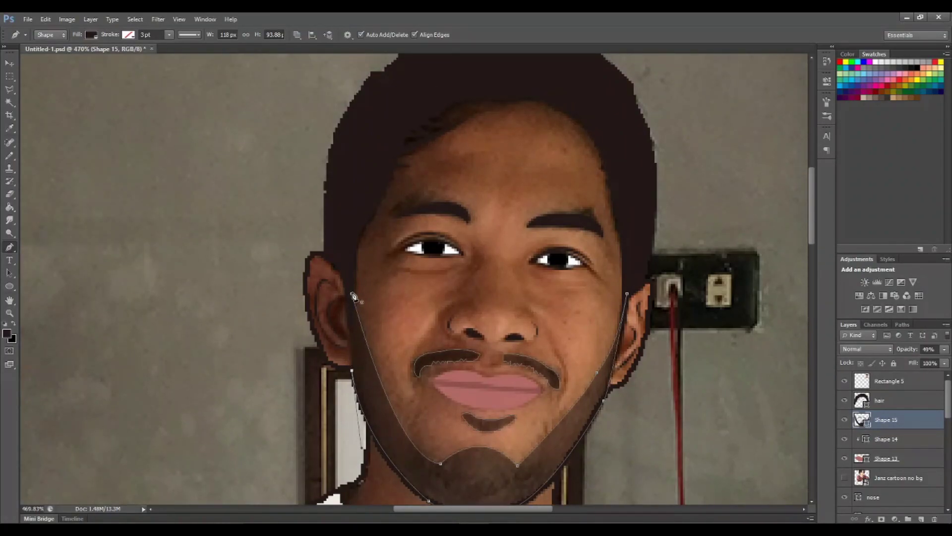
pyautogui.click(350, 294)
pyautogui.press('Return')
pyautogui.scroll(-3, 426, 347)
# - Fit the image to the window, hide the skin, and trace a shadow along the chin and jaw
pyautogui.hotkey('ctrl', '0')
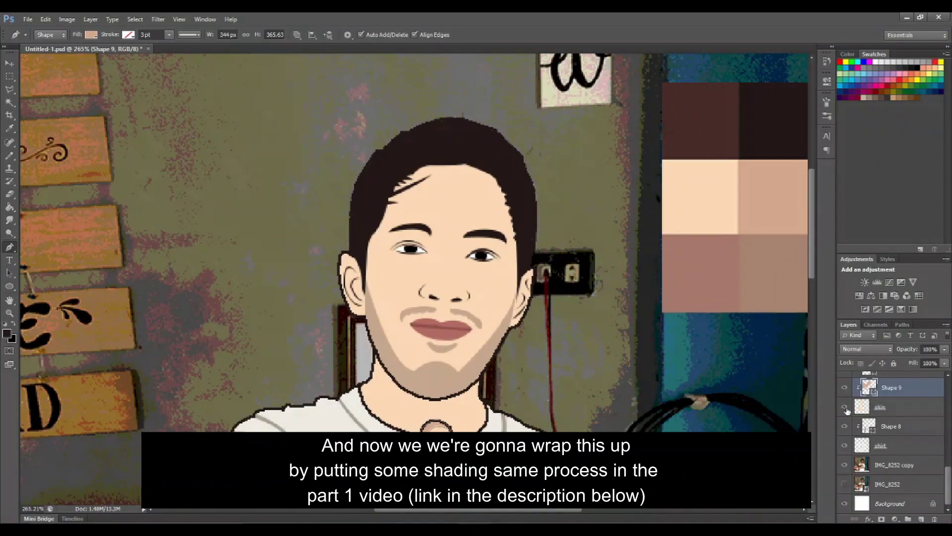
pyautogui.click(845, 407)
pyautogui.scroll(1, 496, 411)
pyautogui.scroll(1, 429, 399)
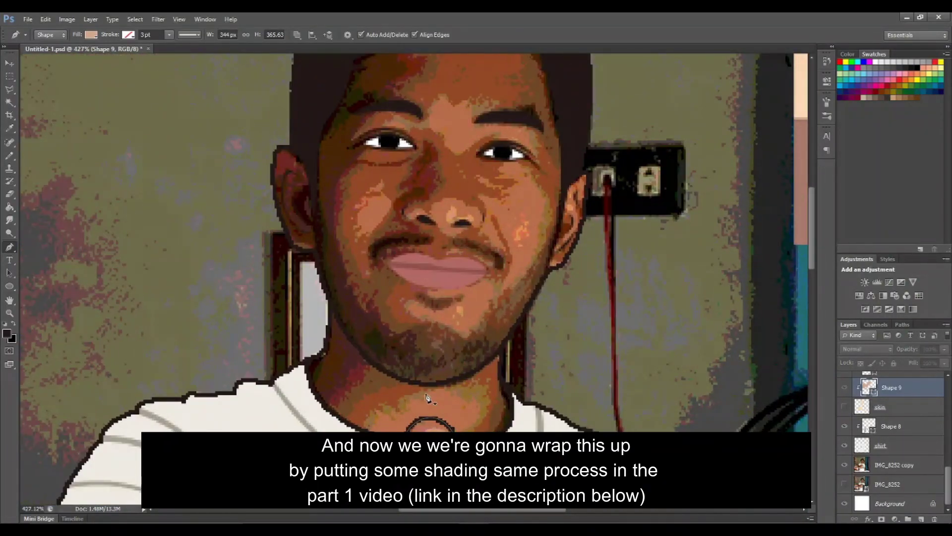
pyautogui.scroll(1, 432, 398)
pyautogui.click(431, 381)
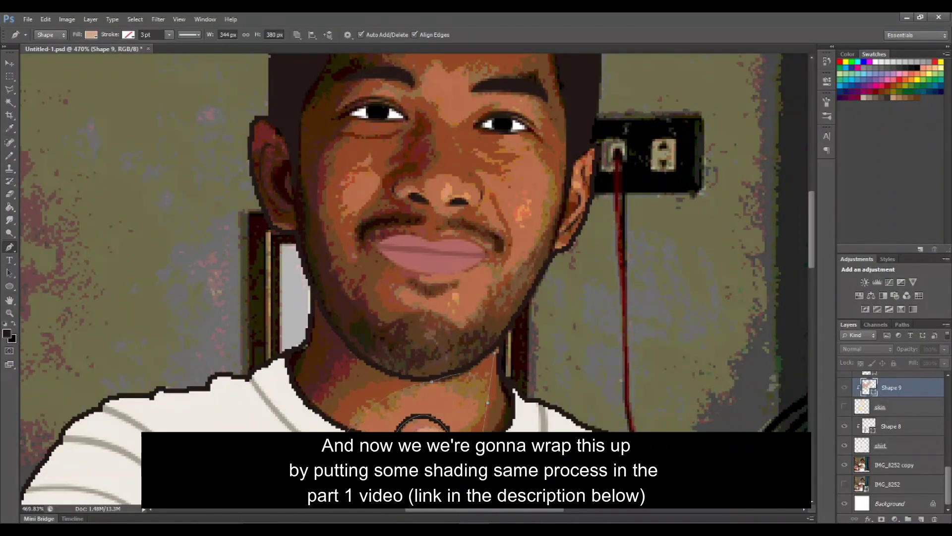
pyautogui.click(505, 365)
pyautogui.click(488, 403)
pyautogui.click(529, 329)
pyautogui.click(415, 379)
pyautogui.moveTo(338, 332); pyautogui.dragTo(322, 301)
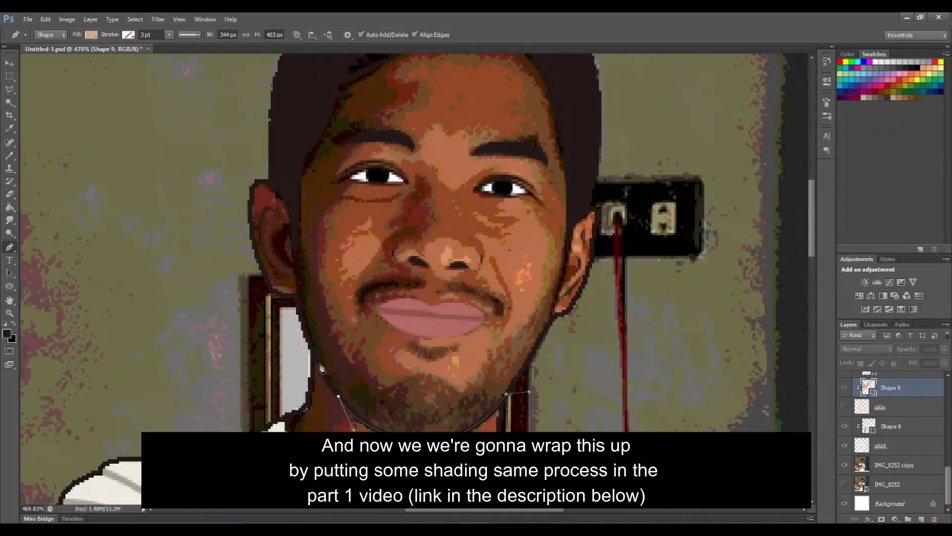
pyautogui.click(301, 281)
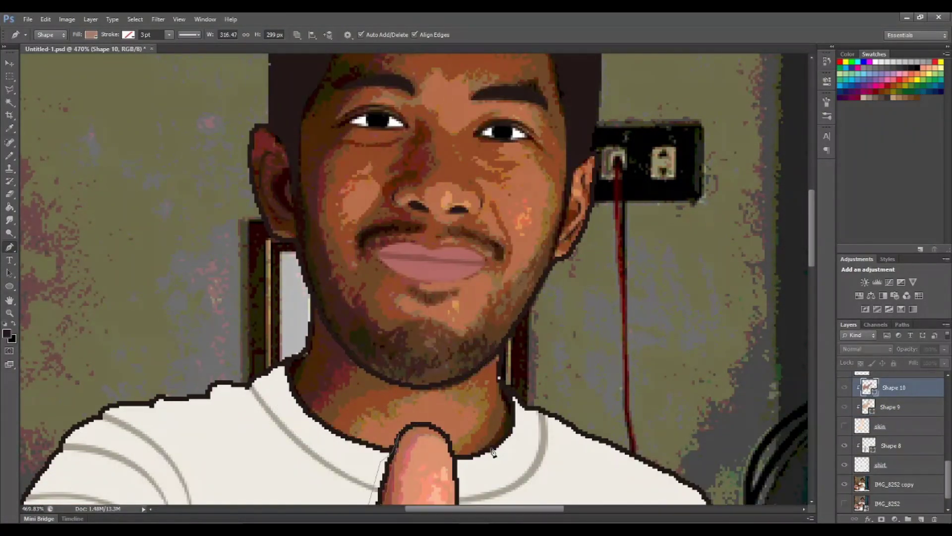
# - Extend the shadow outline down the neck onto the shirt collar, checking it against the skin
pyautogui.click(529, 412)
pyautogui.click(498, 477)
pyautogui.click(469, 455)
pyautogui.click(844, 426)
pyautogui.click(844, 445)
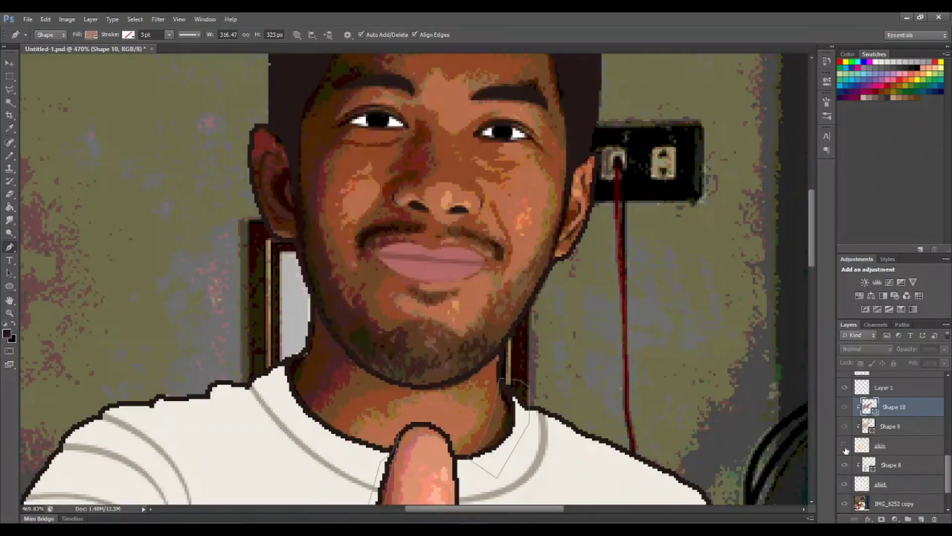
pyautogui.scroll(3, 485, 443)
pyautogui.scroll(-1, 484, 443)
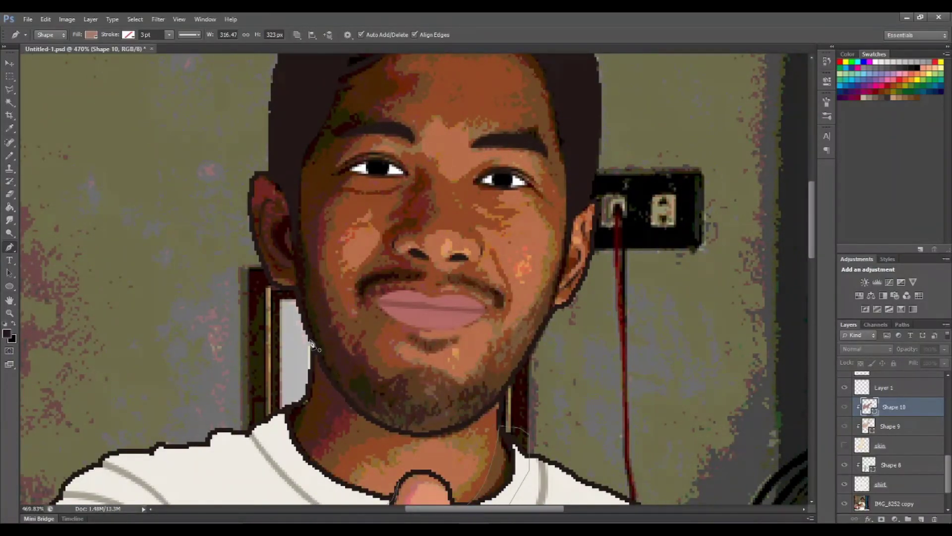
pyautogui.click(310, 339)
pyautogui.moveTo(349, 429); pyautogui.dragTo(348, 438)
pyautogui.scroll(3, 647, 437)
# - On Shape 9, trace the shading outline across the forehead, along the eyebrow and under the eye
pyautogui.hotkey('alt', '[')
pyautogui.scroll(-1, 645, 446)
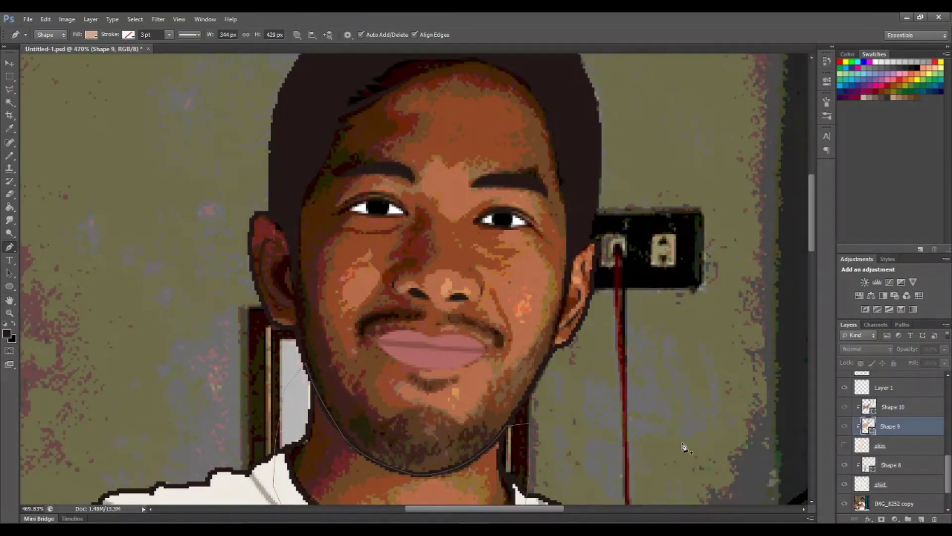
pyautogui.scroll(2, 645, 456)
pyautogui.scroll(2, 637, 476)
pyautogui.scroll(1, 637, 481)
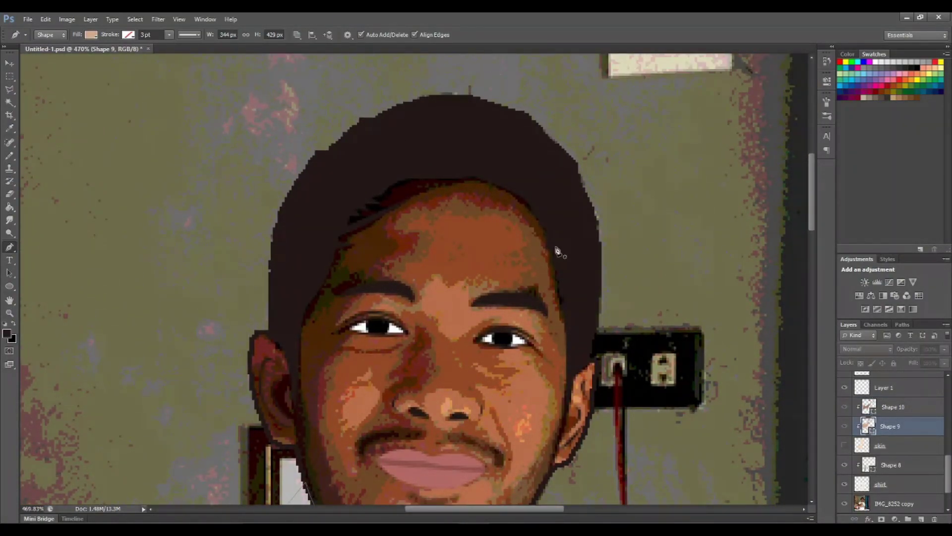
pyautogui.click(504, 218)
pyautogui.click(420, 220)
pyautogui.click(443, 233)
pyautogui.click(418, 260)
pyautogui.click(396, 272)
pyautogui.click(364, 281)
pyautogui.click(343, 323)
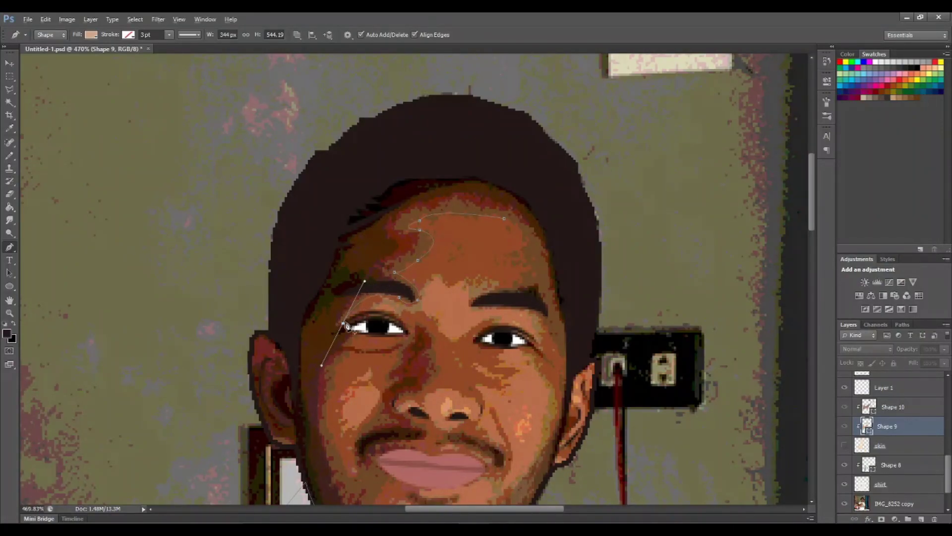
pyautogui.click(411, 332)
pyautogui.click(371, 339)
# - Run the outline down the cheek to the chin and curve it along the right face
pyautogui.scroll(-1, 325, 406)
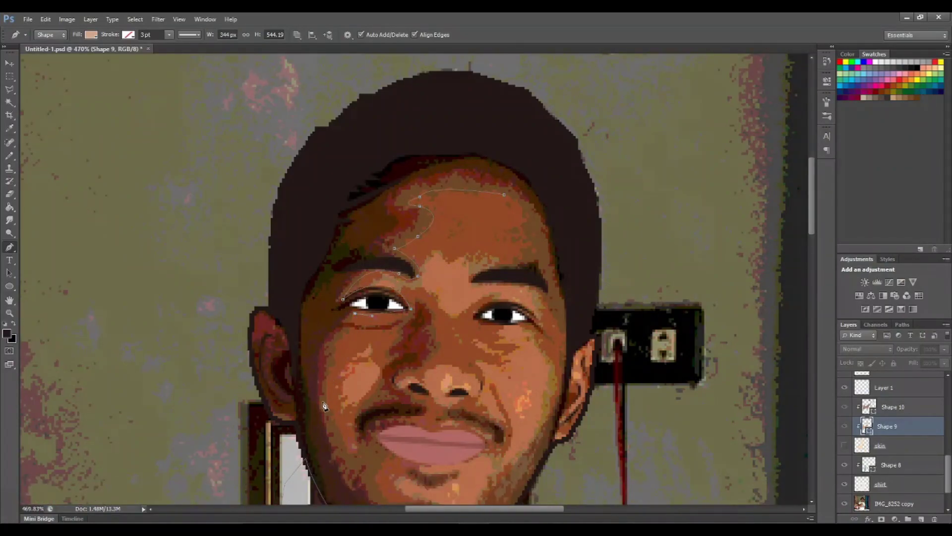
pyautogui.scroll(-2, 332, 364)
pyautogui.click(326, 391)
pyautogui.click(355, 402)
pyautogui.scroll(1, 355, 401)
pyautogui.scroll(-2, 393, 283)
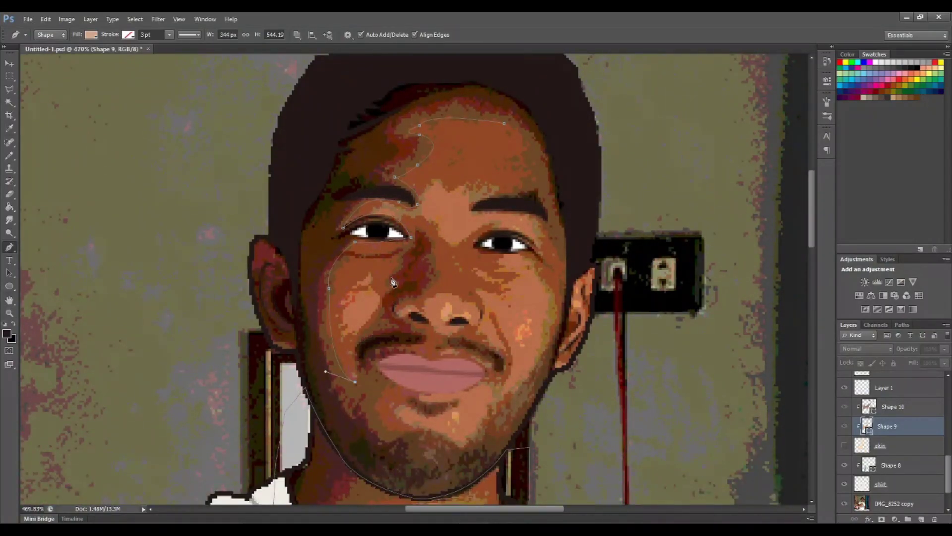
pyautogui.click(382, 419)
pyautogui.click(462, 451)
pyautogui.scroll(3, 560, 346)
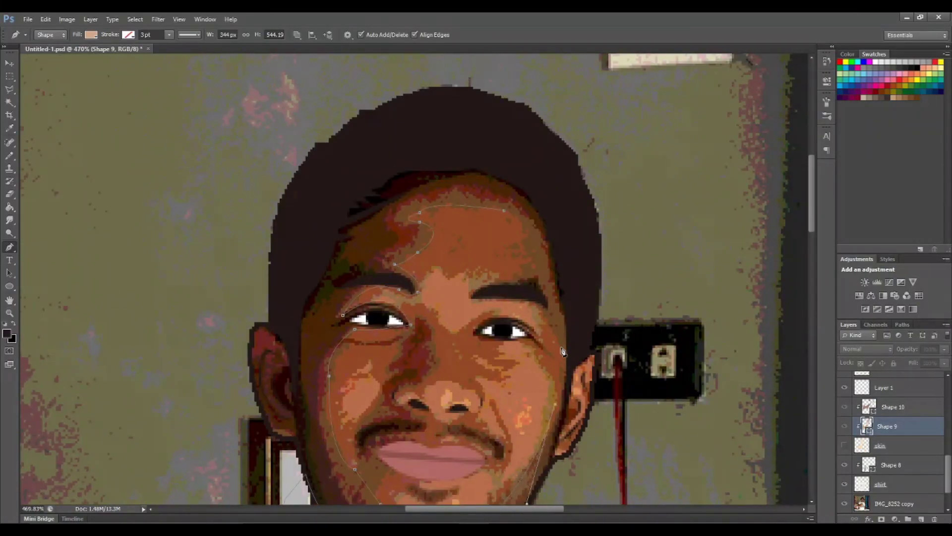
pyautogui.click(560, 346)
pyautogui.moveTo(477, 300); pyautogui.dragTo(480, 303)
pyautogui.scroll(-2, 479, 206)
pyautogui.click(844, 445)
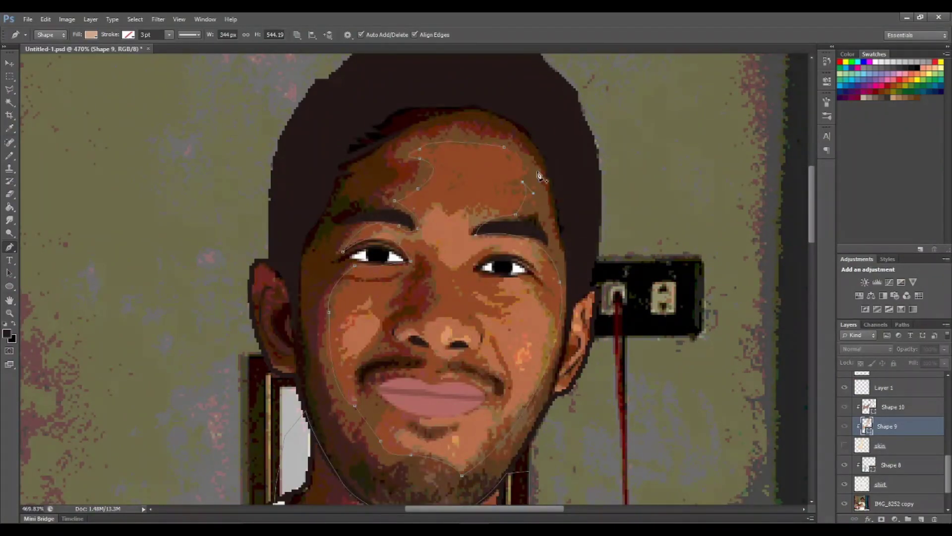
# - Add anchors from the top right of the head down the right side to the jawline
pyautogui.click(541, 112)
pyautogui.click(585, 231)
pyautogui.click(571, 300)
pyautogui.moveTo(554, 396); pyautogui.dragTo(551, 405)
pyautogui.scroll(-1, 525, 437)
pyautogui.moveTo(496, 466); pyautogui.dragTo(456, 490)
pyautogui.scroll(-1, 436, 484)
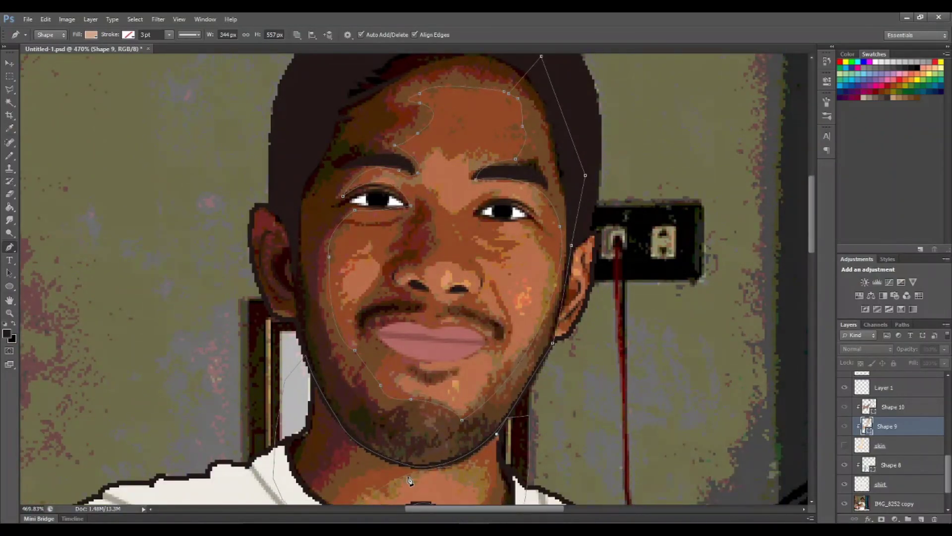
pyautogui.moveTo(403, 465); pyautogui.dragTo(347, 459)
pyautogui.moveTo(303, 352); pyautogui.dragTo(265, 251)
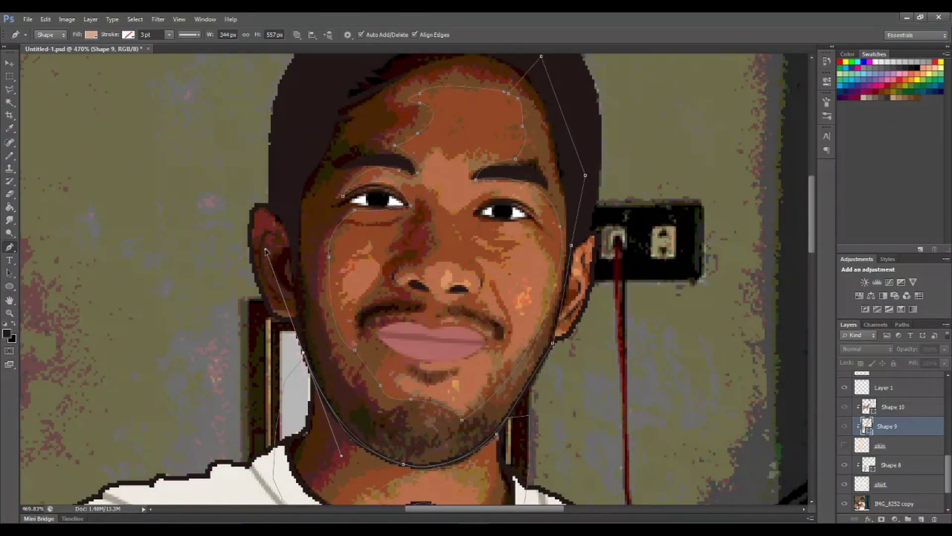
# - Take the outline up the left side and across the hair top, then close it at the start
pyautogui.click(292, 219)
pyautogui.click(294, 125)
pyautogui.scroll(3, 298, 148)
pyautogui.click(375, 187)
pyautogui.click(471, 161)
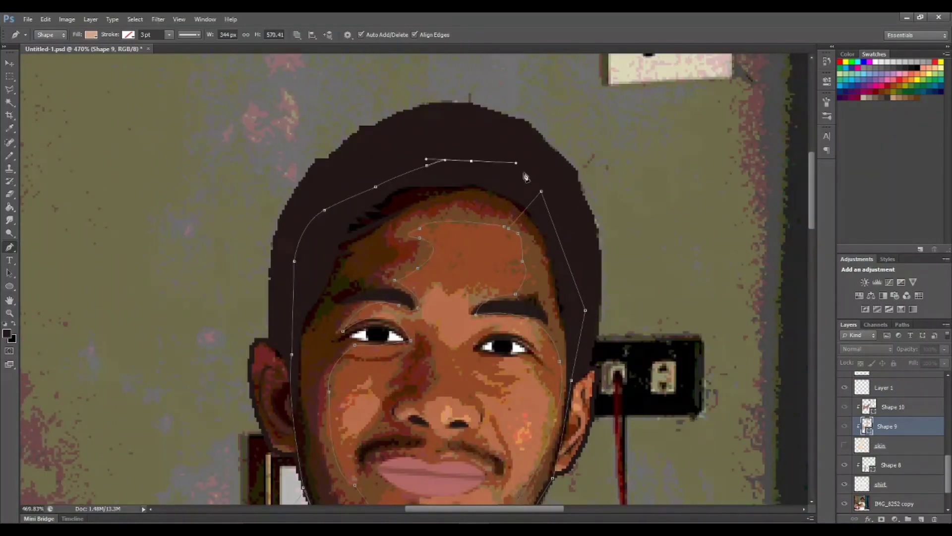
pyautogui.click(534, 207)
pyautogui.click(512, 233)
pyautogui.click(844, 445)
pyautogui.scroll(-5, 623, 382)
pyautogui.scroll(2, 446, 198)
# - Extend the Shape 9 outline above the lip, up the nose side and to the inner eye corner
pyautogui.scroll(2, 471, 189)
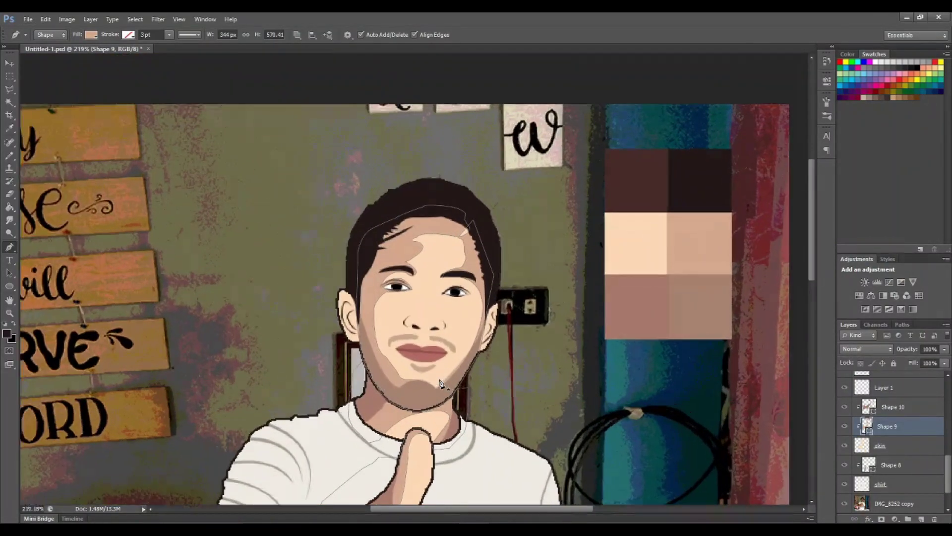
pyautogui.scroll(1, 486, 184)
pyautogui.scroll(2, 488, 218)
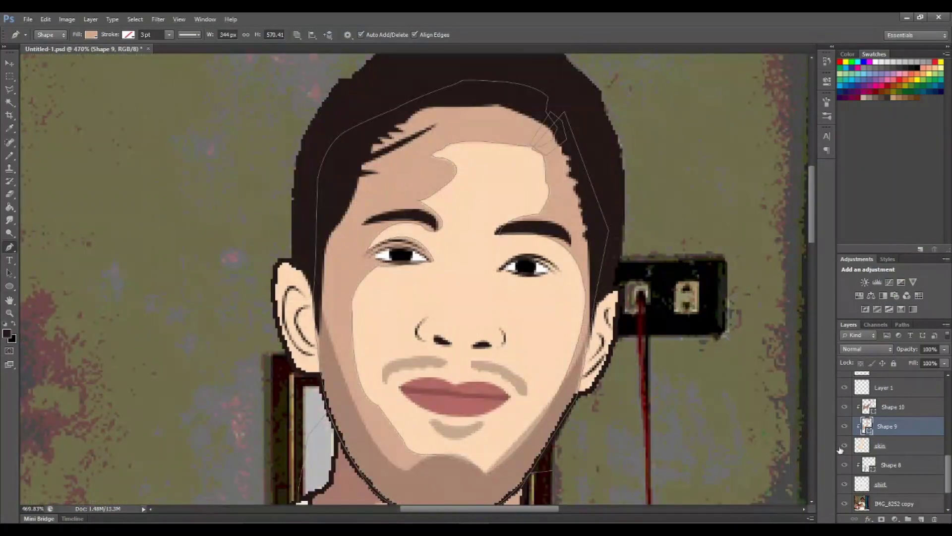
pyautogui.click(844, 445)
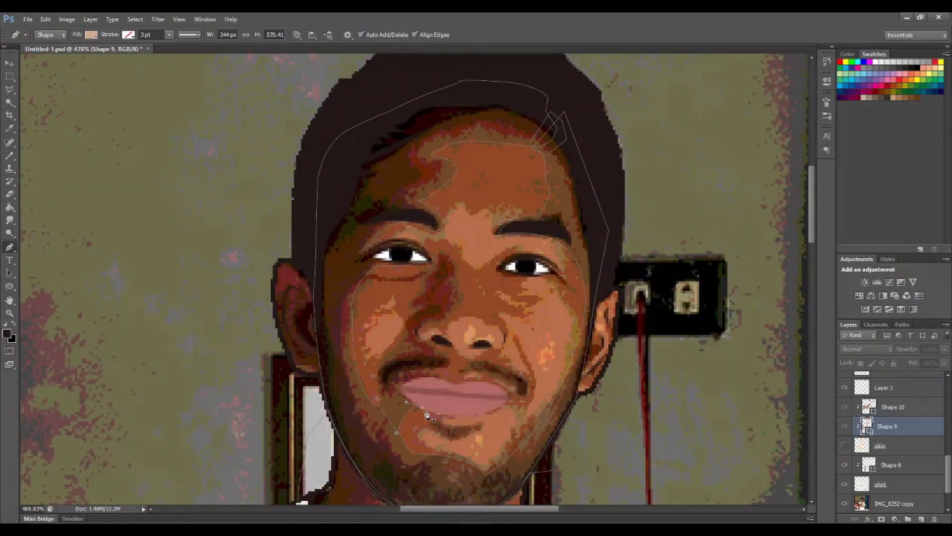
pyautogui.moveTo(412, 370)
pyautogui.mouseDown()
pyautogui.moveTo(441, 379)
pyautogui.moveTo(430, 317)
pyautogui.mouseUp()
pyautogui.moveTo(455, 271); pyautogui.dragTo(461, 283)
pyautogui.click(441, 252)
pyautogui.click(420, 275)
pyautogui.click(409, 302)
pyautogui.click(845, 445)
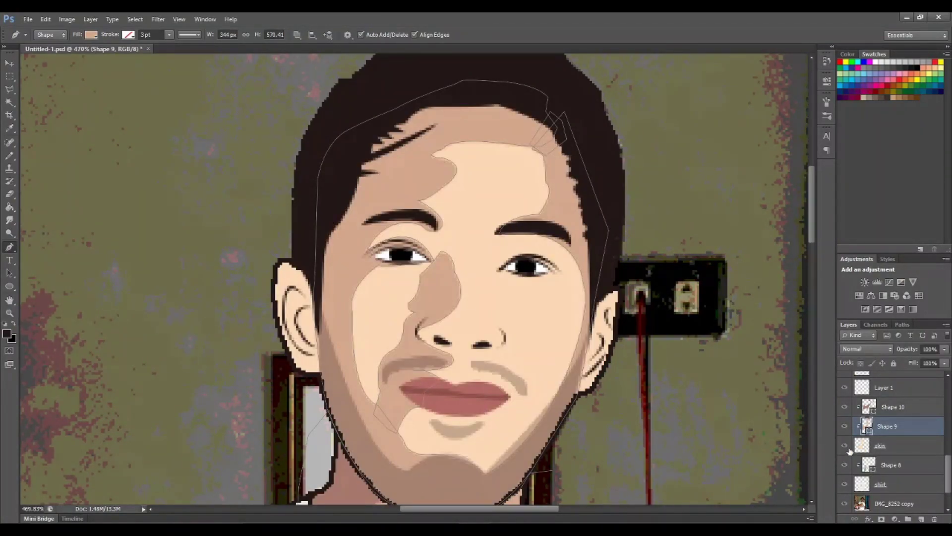
pyautogui.click(844, 446)
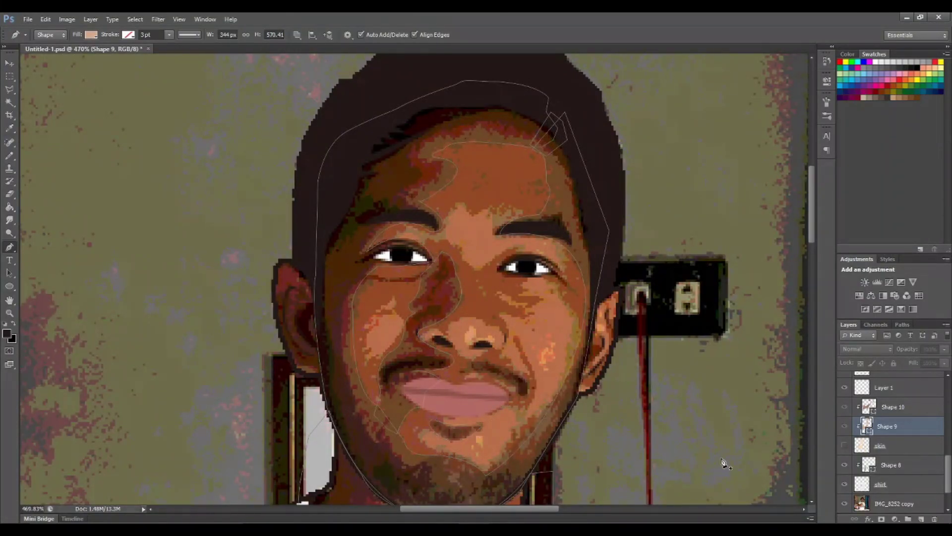
# - Start Shape 10's outline at the right temple, across the forehead and around the left eye
pyautogui.scroll(2, 475, 397)
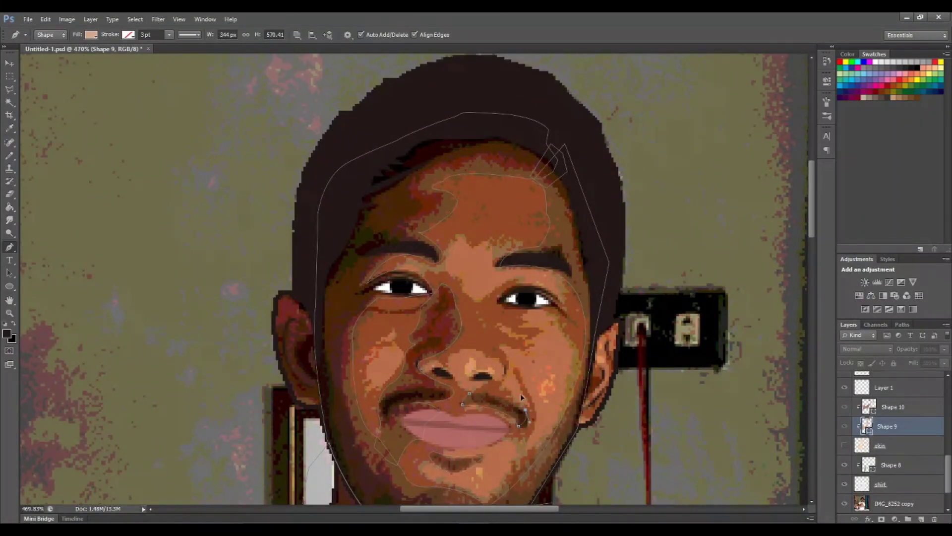
pyautogui.scroll(3, 554, 443)
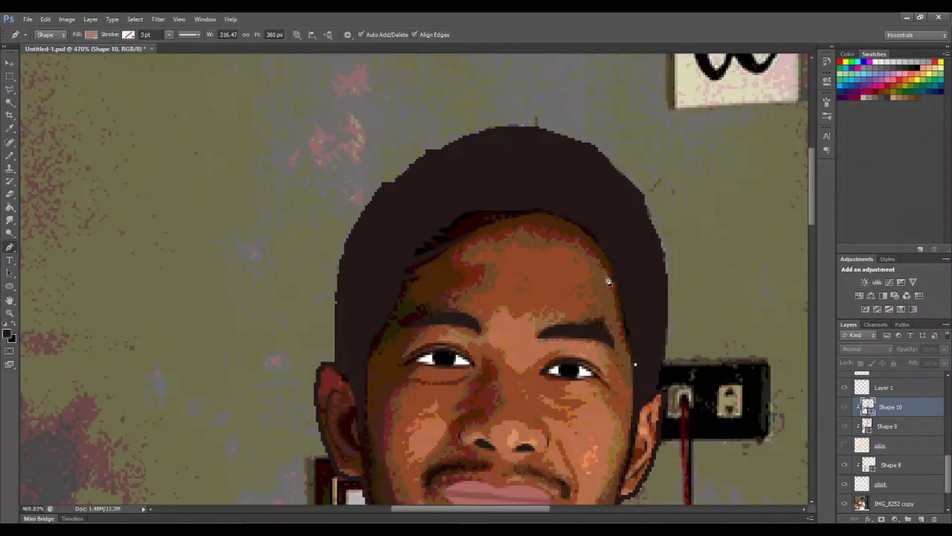
pyautogui.click(616, 306)
pyautogui.click(573, 239)
pyautogui.click(494, 236)
pyautogui.moveTo(454, 289)
pyautogui.mouseDown()
pyautogui.moveTo(429, 293)
pyautogui.moveTo(435, 321)
pyautogui.mouseUp()
pyautogui.click(451, 261)
pyautogui.moveTo(405, 360); pyautogui.dragTo(410, 387)
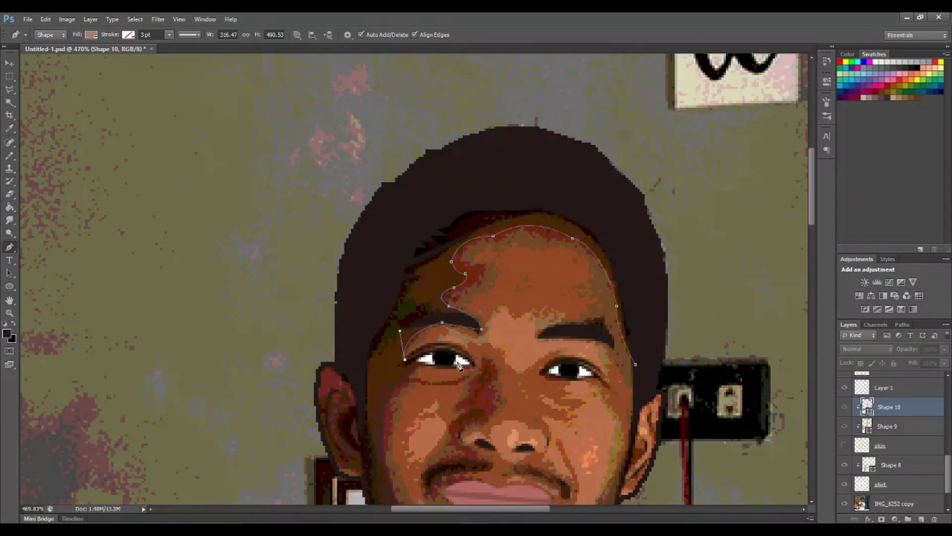
pyautogui.moveTo(439, 348); pyautogui.dragTo(446, 356)
pyautogui.click(403, 386)
# - Continue the Shape 10 outline down the cheek and around under the chin
pyautogui.scroll(-2, 396, 397)
pyautogui.moveTo(379, 399); pyautogui.dragTo(382, 416)
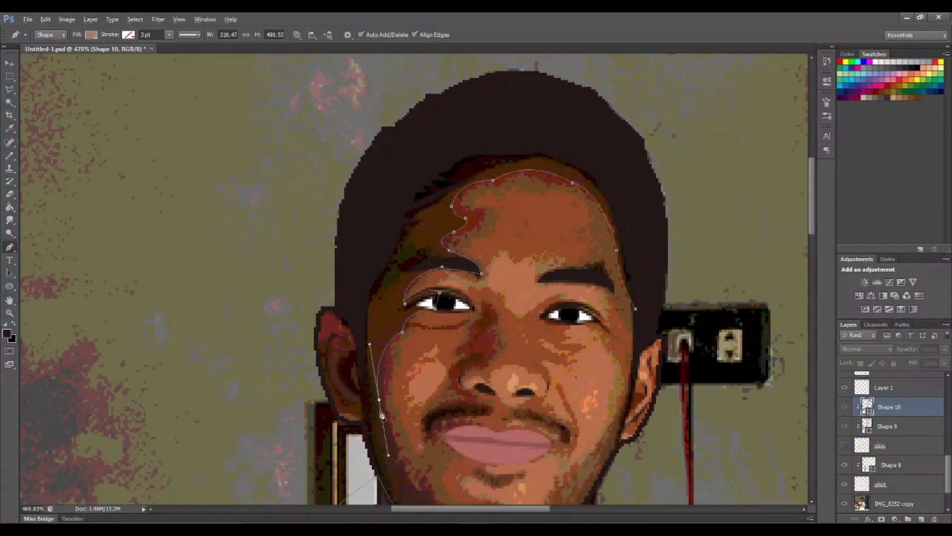
pyautogui.scroll(-4, 382, 415)
pyautogui.moveTo(453, 402)
pyautogui.mouseDown()
pyautogui.moveTo(500, 411)
pyautogui.moveTo(475, 414)
pyautogui.moveTo(499, 436)
pyautogui.mouseUp()
pyautogui.click(495, 431)
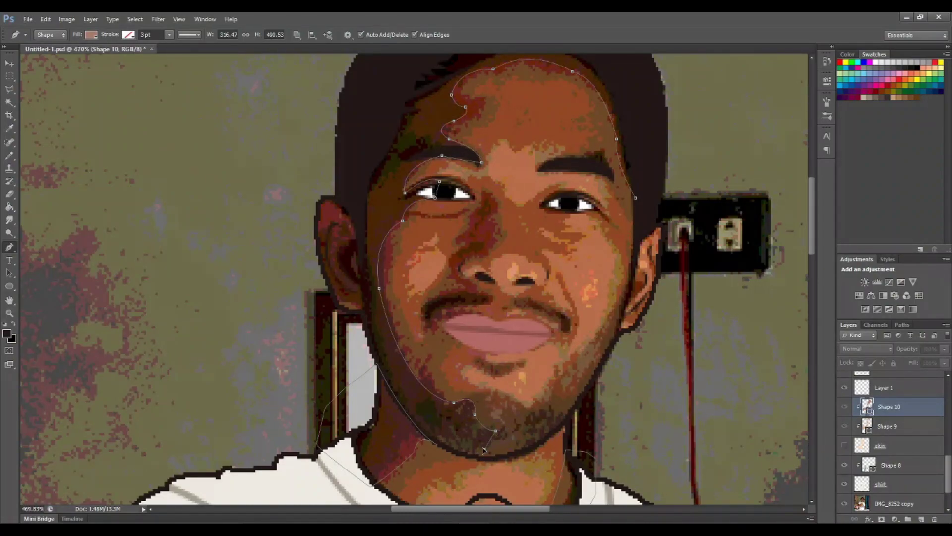
pyautogui.click(484, 449)
pyautogui.moveTo(432, 435); pyautogui.dragTo(421, 433)
# - Run the outline back up the cheek, over the top of the head and down the right side
pyautogui.click(370, 343)
pyautogui.click(363, 309)
pyautogui.scroll(2, 364, 313)
pyautogui.moveTo(358, 260); pyautogui.dragTo(364, 240)
pyautogui.scroll(3, 364, 248)
pyautogui.click(541, 158)
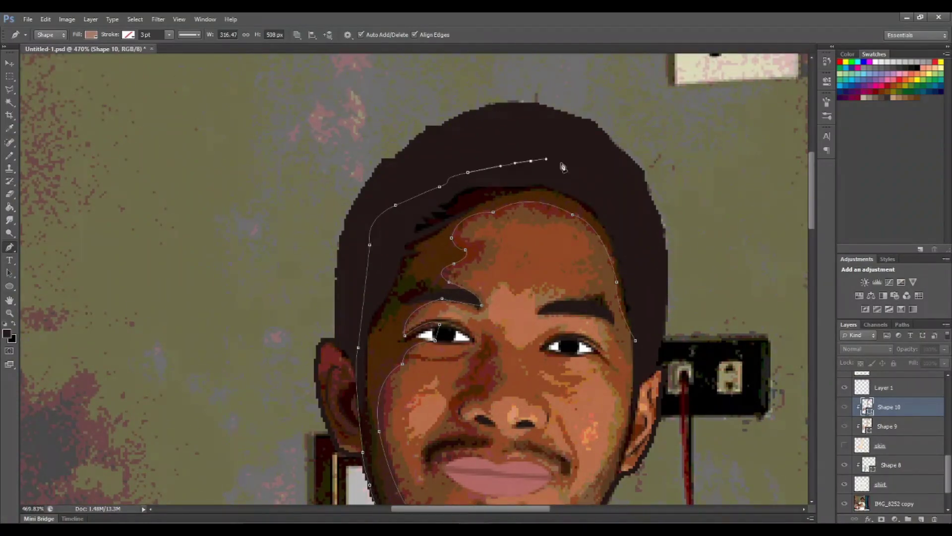
pyautogui.click(642, 345)
# - Add anchors along the right jawline, checking the shading over the skin layer
pyautogui.click(845, 446)
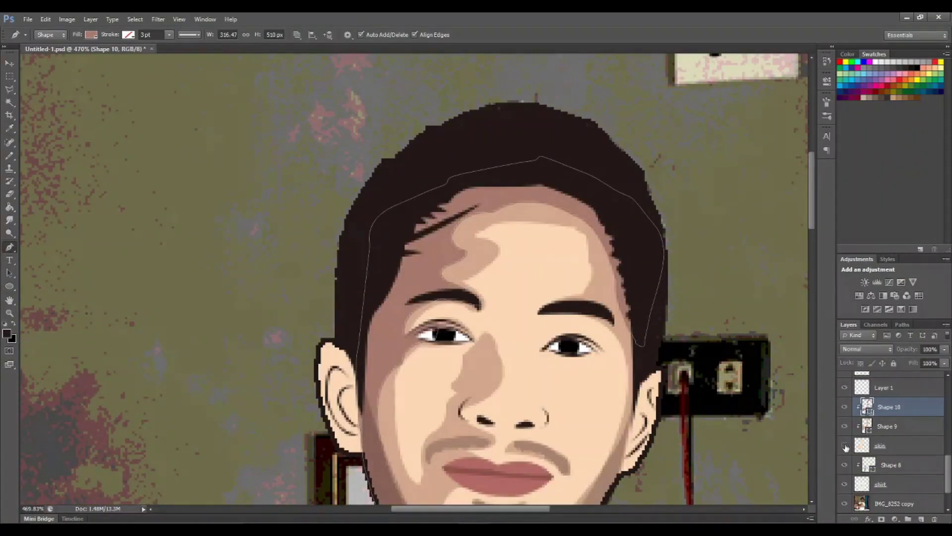
pyautogui.click(844, 445)
pyautogui.scroll(-2, 543, 446)
pyautogui.scroll(-2, 543, 446)
pyautogui.click(552, 431)
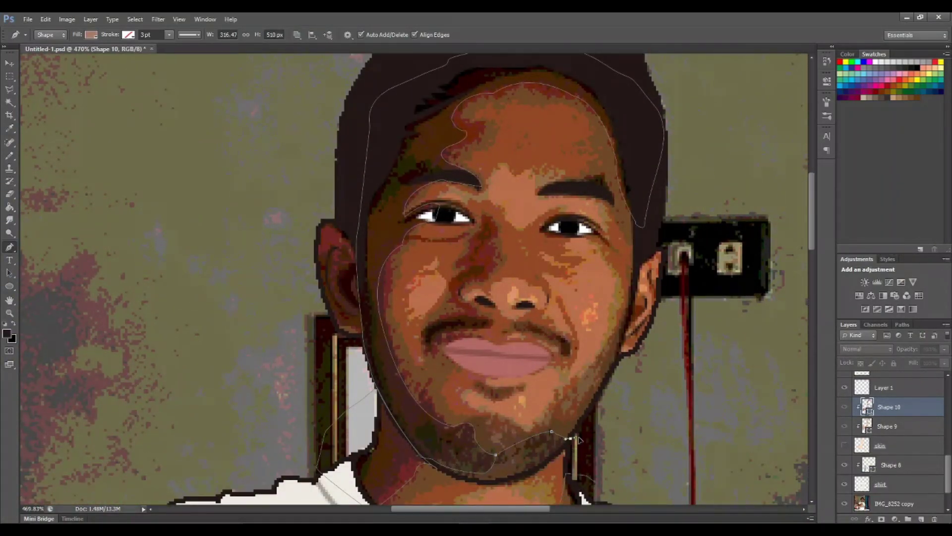
pyautogui.click(556, 453)
pyautogui.moveTo(514, 475); pyautogui.dragTo(527, 451)
pyautogui.click(845, 445)
# - Trace a nose shadow from the inner eye down around the nostril and back up the nose
pyautogui.scroll(3, 584, 432)
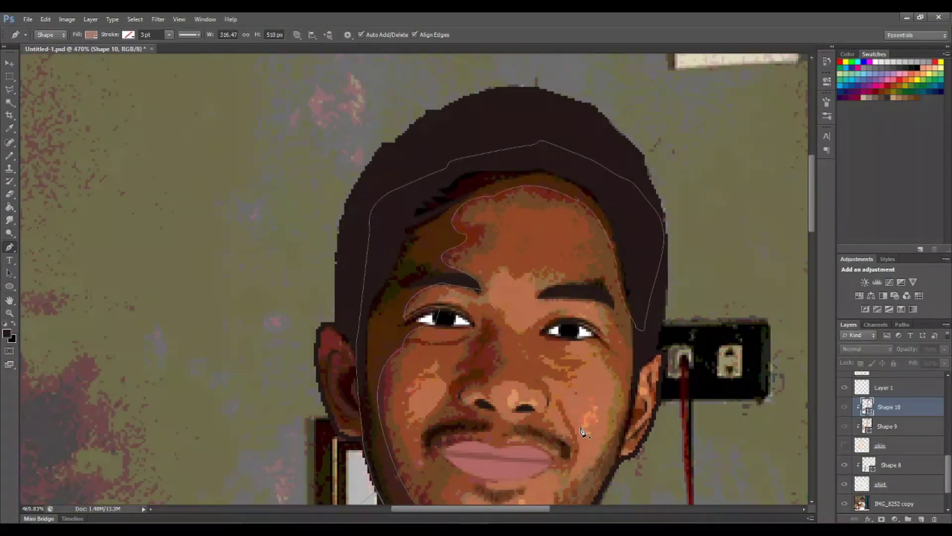
pyautogui.click(482, 324)
pyautogui.click(489, 348)
pyautogui.click(491, 375)
pyautogui.moveTo(469, 383); pyautogui.dragTo(456, 378)
pyautogui.click(470, 406)
pyautogui.moveTo(479, 419); pyautogui.dragTo(489, 420)
pyautogui.scroll(-1, 486, 435)
pyautogui.click(448, 423)
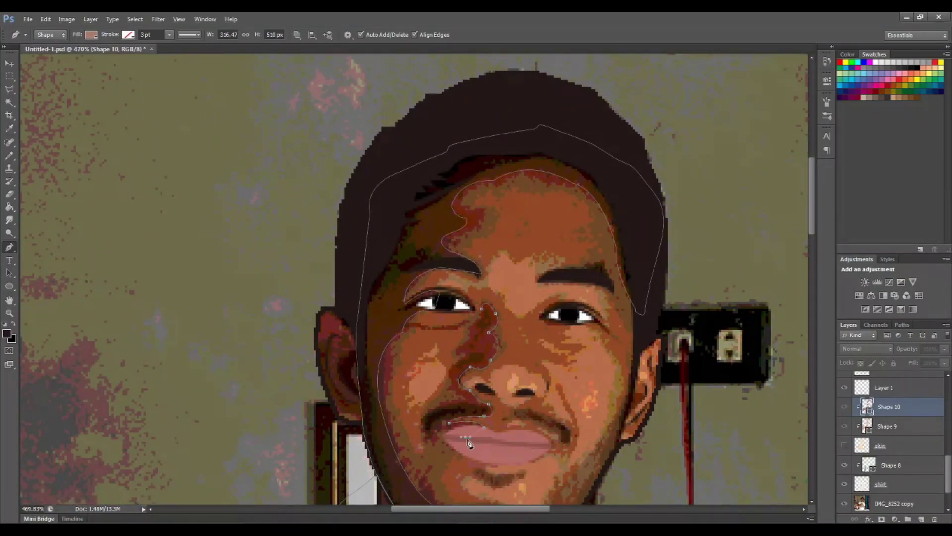
pyautogui.click(428, 411)
pyautogui.click(465, 399)
pyautogui.click(451, 374)
pyautogui.moveTo(465, 356)
pyautogui.mouseDown()
pyautogui.moveTo(480, 356)
pyautogui.moveTo(443, 361)
pyautogui.mouseUp()
# - Review the whole portrait, curve the outline under the left eye and check it over the skin
pyautogui.hotkey('ctrl', '0')
pyautogui.click(844, 446)
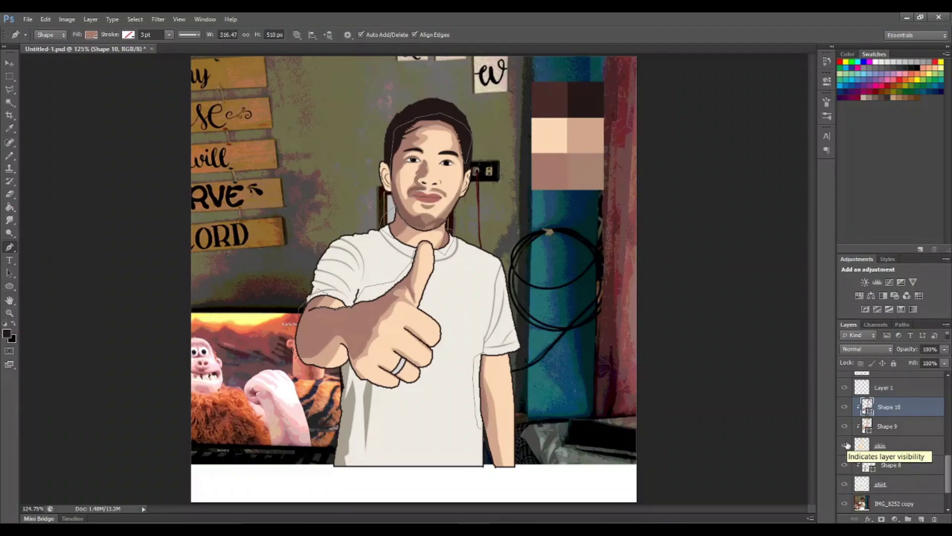
pyautogui.click(844, 445)
pyautogui.hotkey('ctrl', '+')
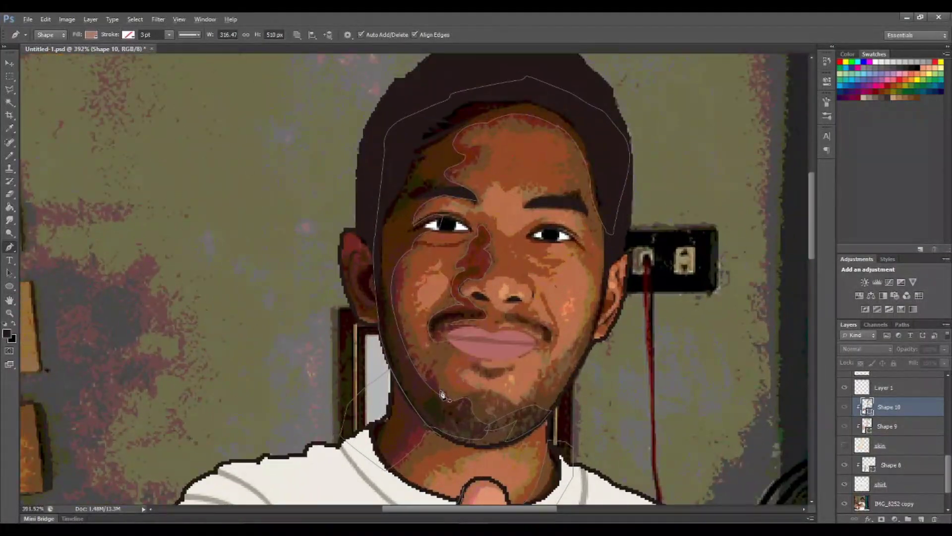
pyautogui.moveTo(469, 242); pyautogui.dragTo(483, 240)
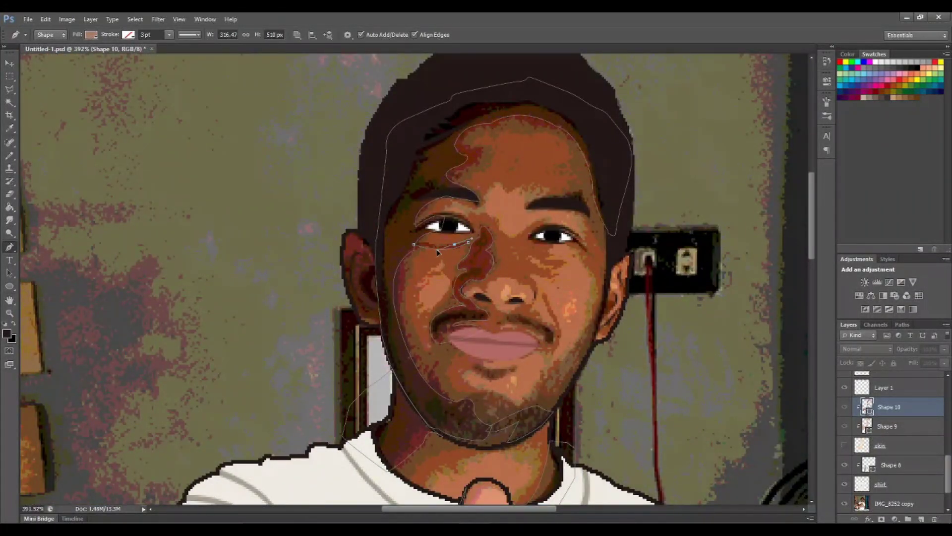
pyautogui.click(844, 446)
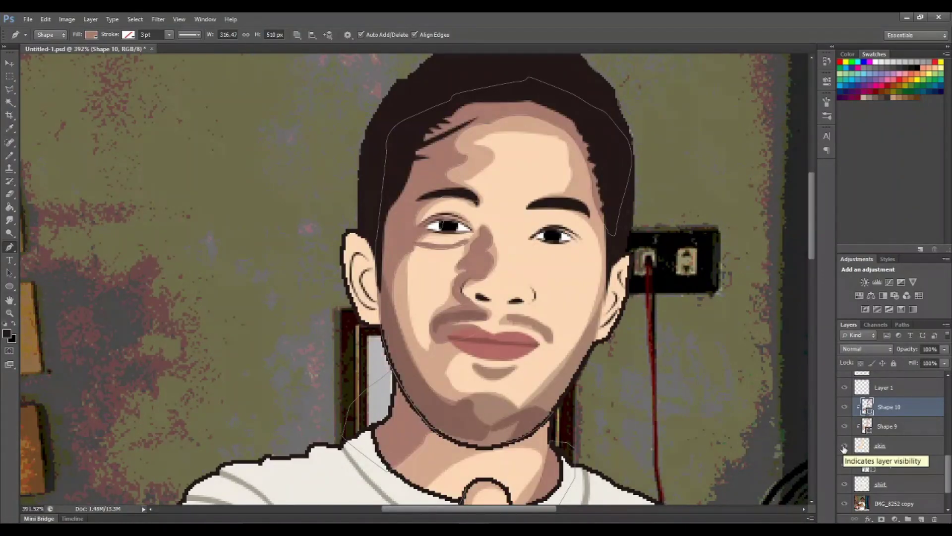
pyautogui.click(888, 446)
pyautogui.scroll(-3, 774, 461)
pyautogui.scroll(-3, 774, 461)
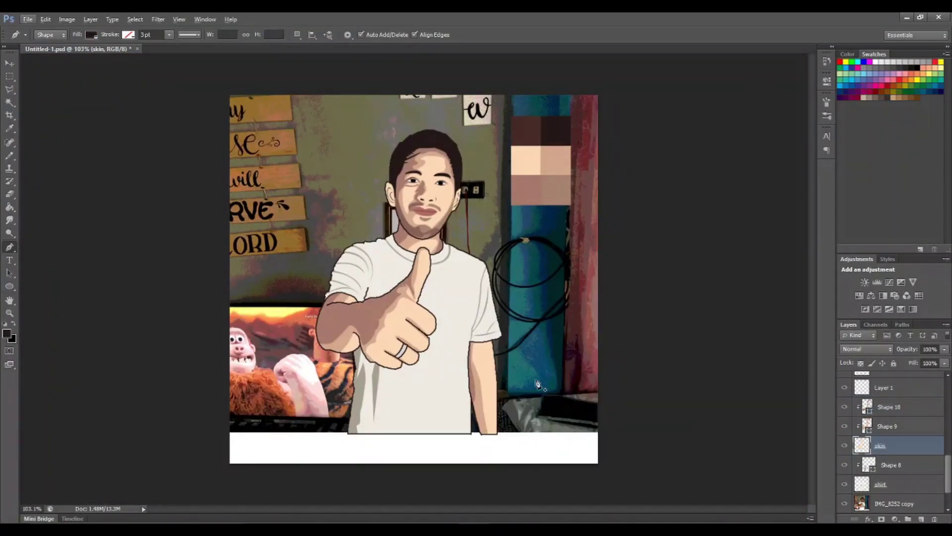
pyautogui.scroll(4, 410, 161)
pyautogui.click(845, 446)
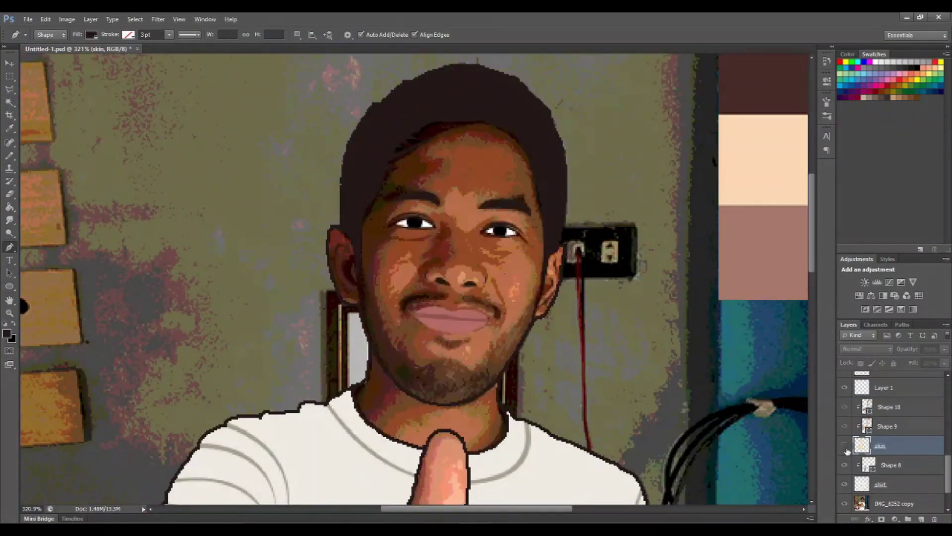
pyautogui.scroll(1, 321, 366)
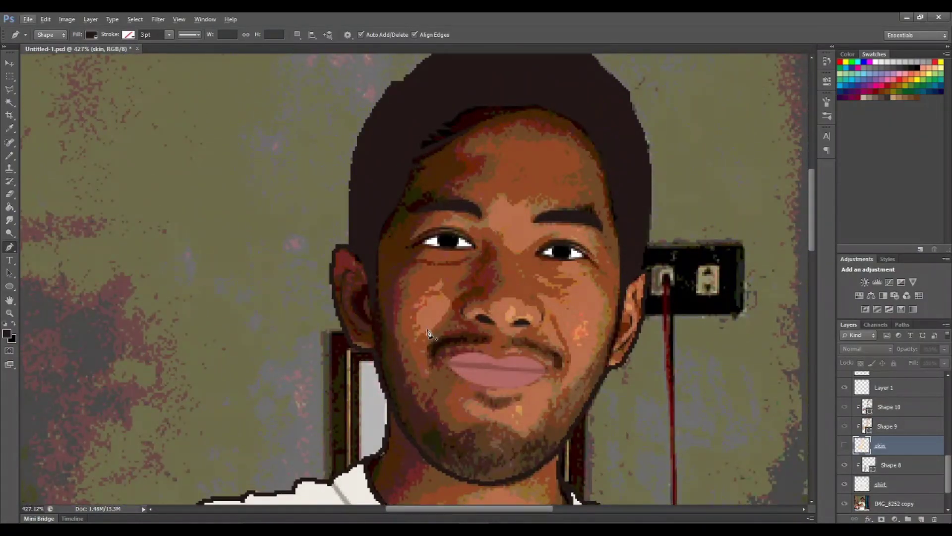
# - On the Shape 10 layer, trace curved shading anchors around the ear edge
pyautogui.hotkey('alt', ']')
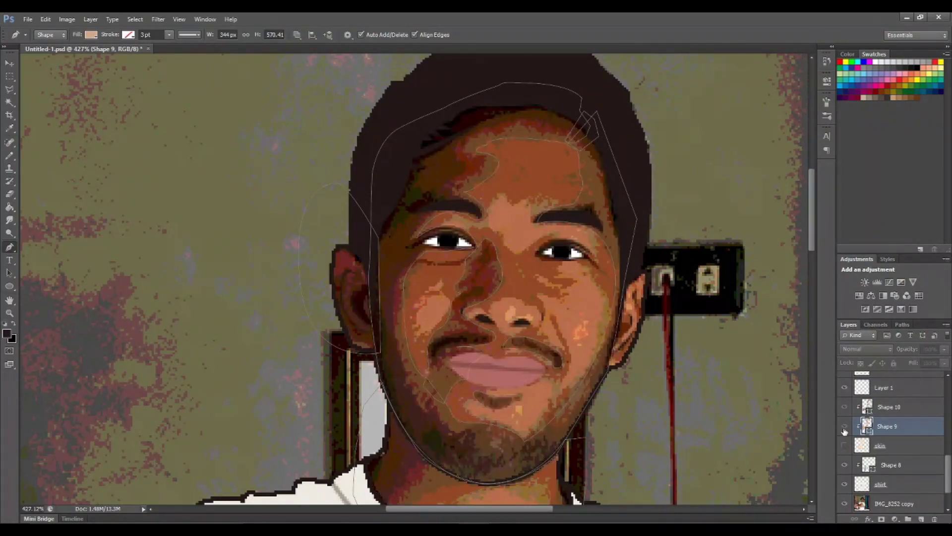
pyautogui.hotkey('alt', ']')
pyautogui.click(372, 296)
pyautogui.click(372, 323)
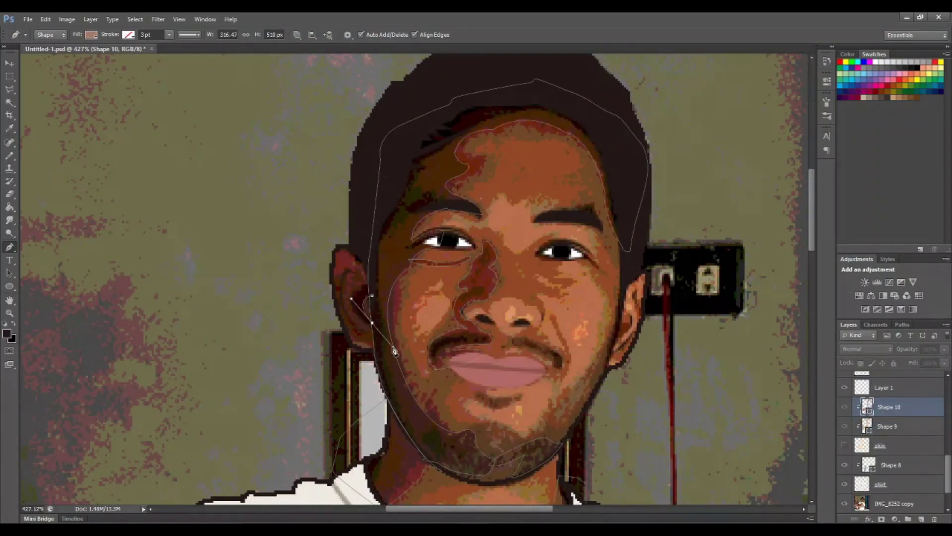
pyautogui.moveTo(370, 282); pyautogui.dragTo(406, 273)
pyautogui.click(380, 344)
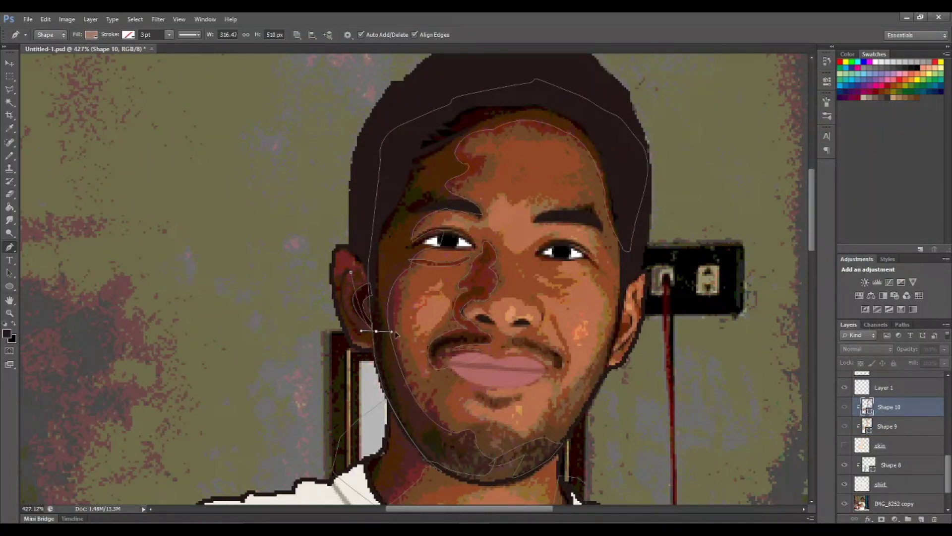
pyautogui.click(340, 331)
pyautogui.moveTo(344, 270); pyautogui.dragTo(365, 263)
# - Outline the earlobe, comparing against the photo, then show the cartoon skin again
pyautogui.click(845, 445)
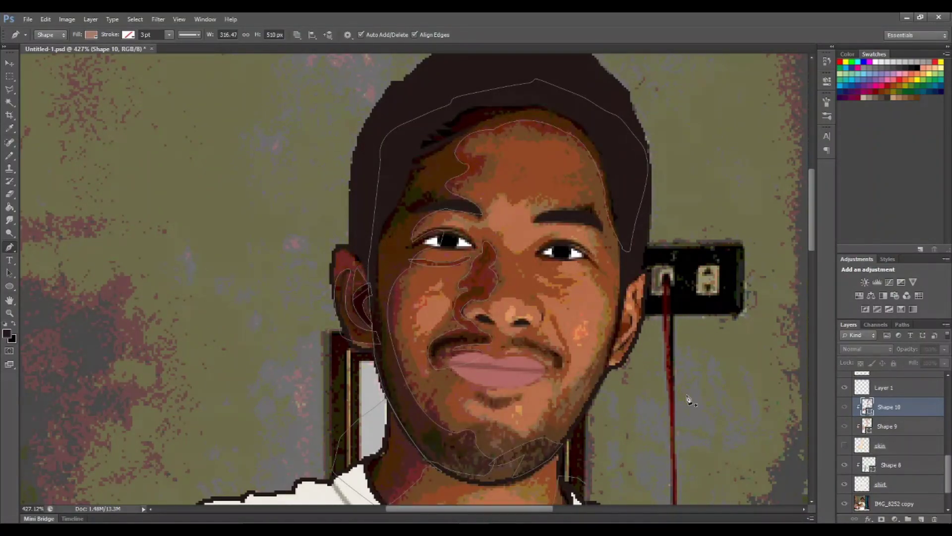
pyautogui.click(844, 446)
pyautogui.click(845, 446)
pyautogui.click(622, 364)
pyautogui.click(640, 318)
pyautogui.click(845, 445)
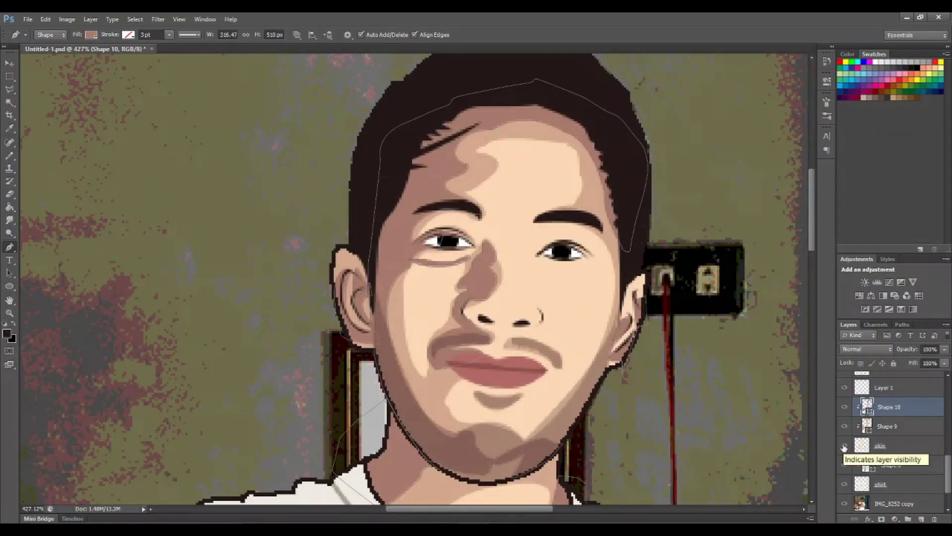
# - Scroll the Layers panel and select the skin layer
pyautogui.scroll(-5, 684, 384)
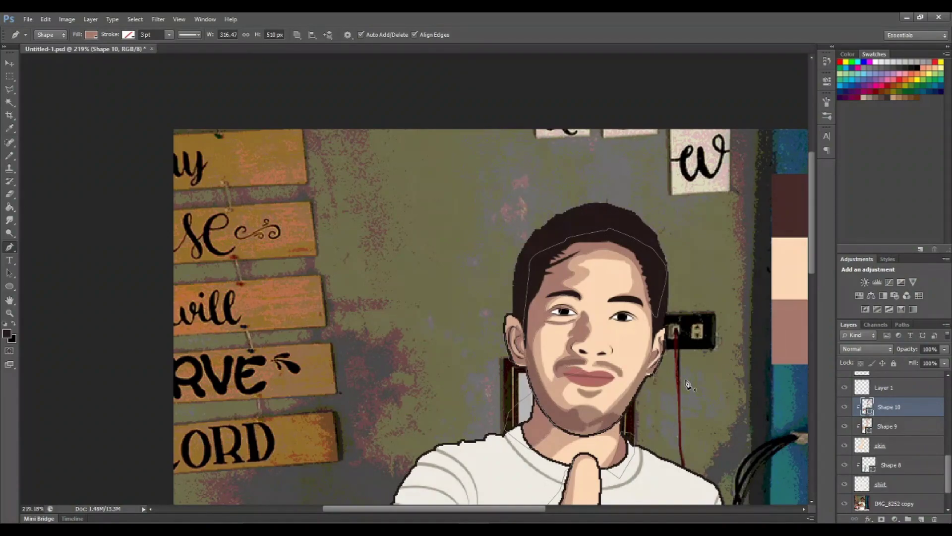
pyautogui.scroll(-1, 687, 385)
pyautogui.scroll(-2, 688, 385)
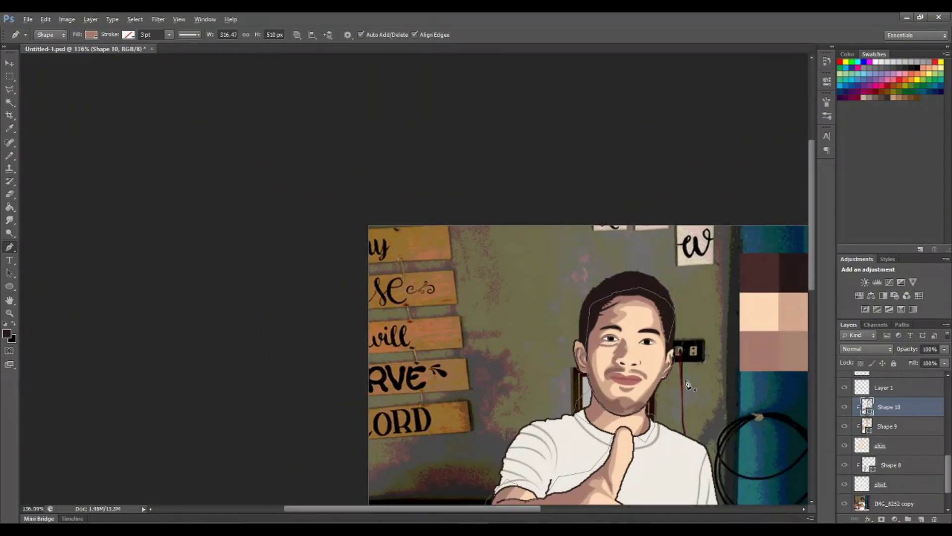
pyautogui.scroll(-2, 688, 385)
pyautogui.click(891, 446)
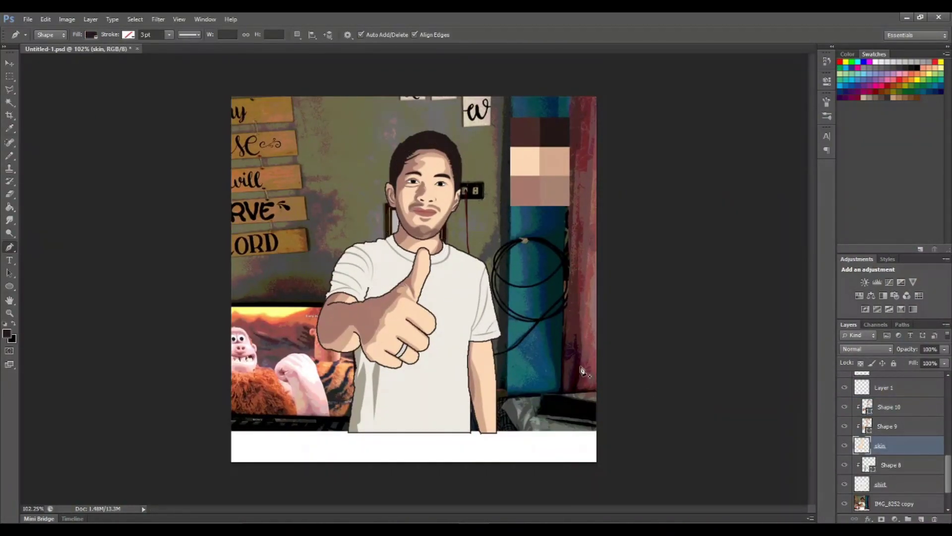
pyautogui.scroll(1, 483, 348)
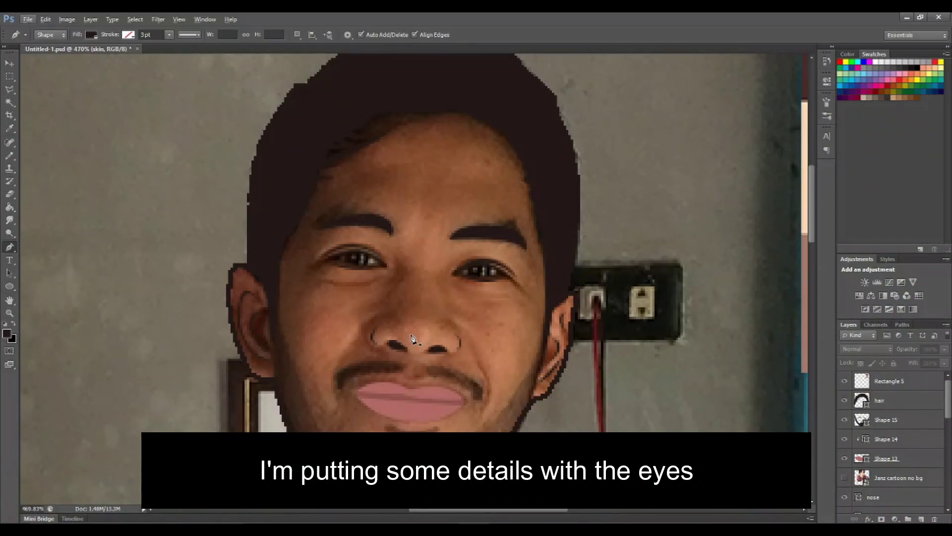
# - Draw a small white ellipse dot on the left eye on a new layer
pyautogui.press('u')
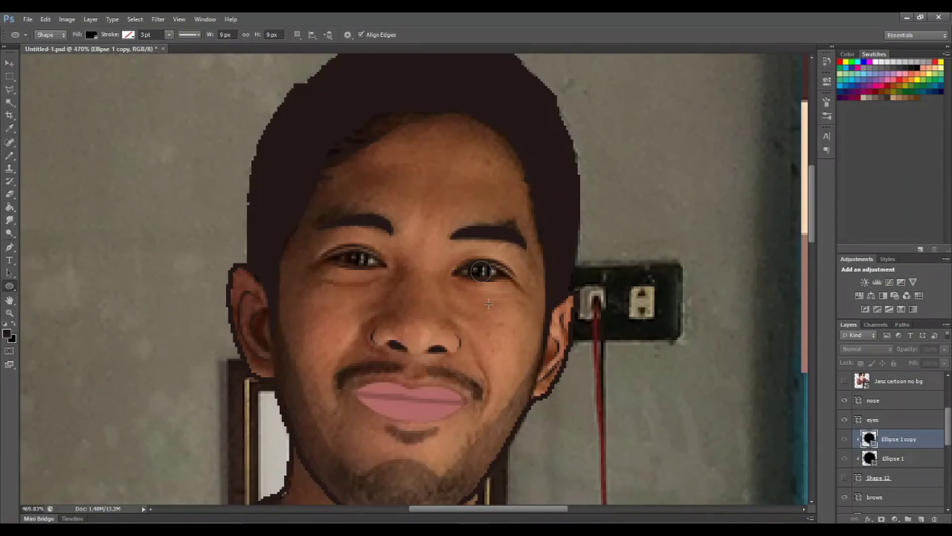
pyautogui.moveTo(351, 257); pyautogui.dragTo(355, 261)
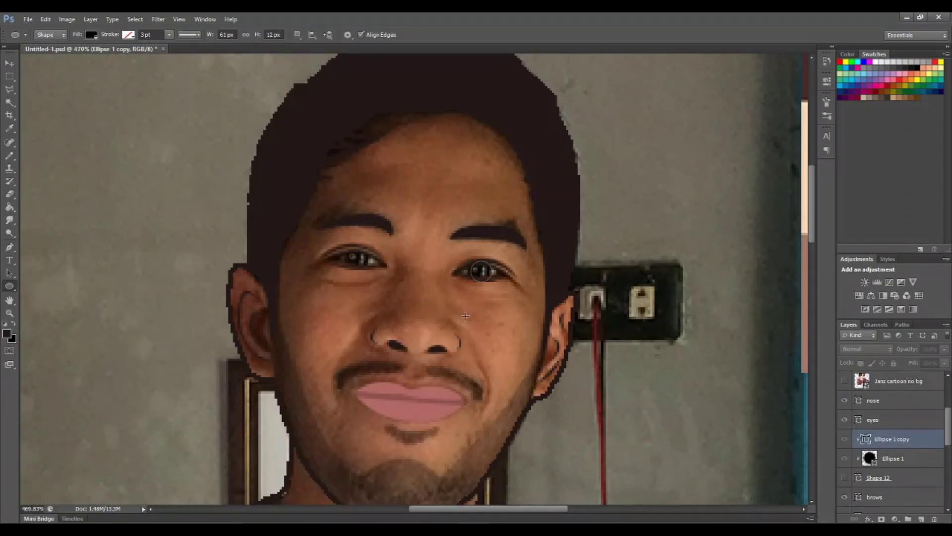
pyautogui.press('v')
pyautogui.scroll(-1, 912, 460)
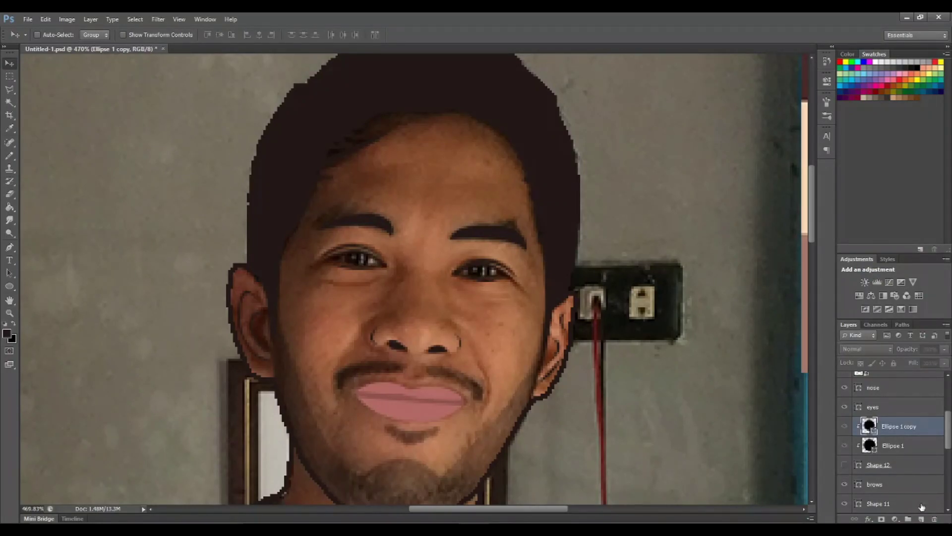
pyautogui.click(921, 518)
pyautogui.press('u')
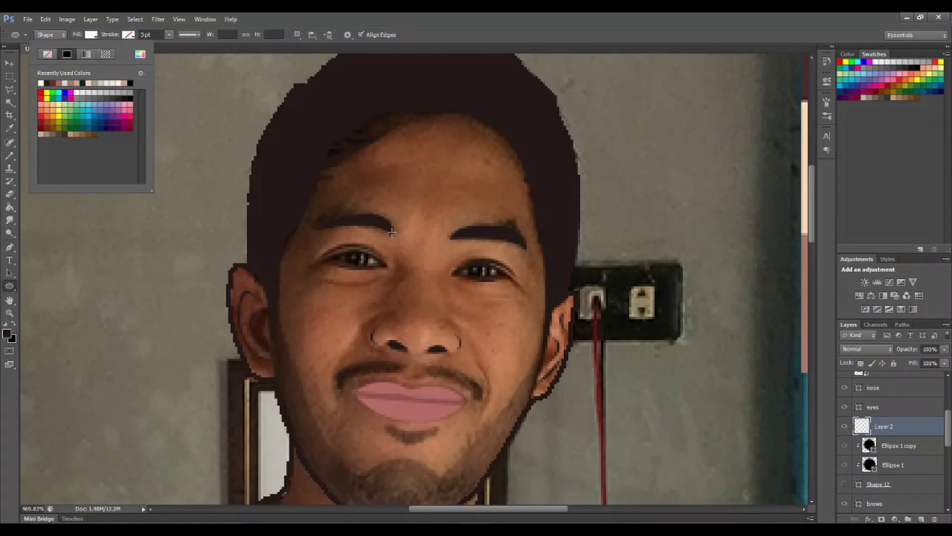
pyautogui.moveTo(352, 253); pyautogui.dragTo(357, 259)
pyautogui.press('v')
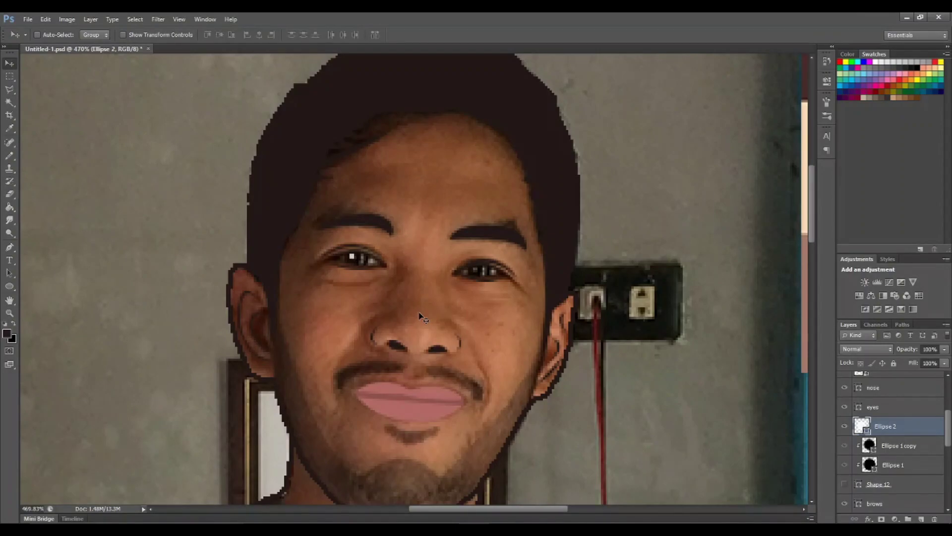
# - Alt-drag a copy of the white dot and nudge it onto the right eye
pyautogui.moveTo(375, 269); pyautogui.dragTo(447, 270)
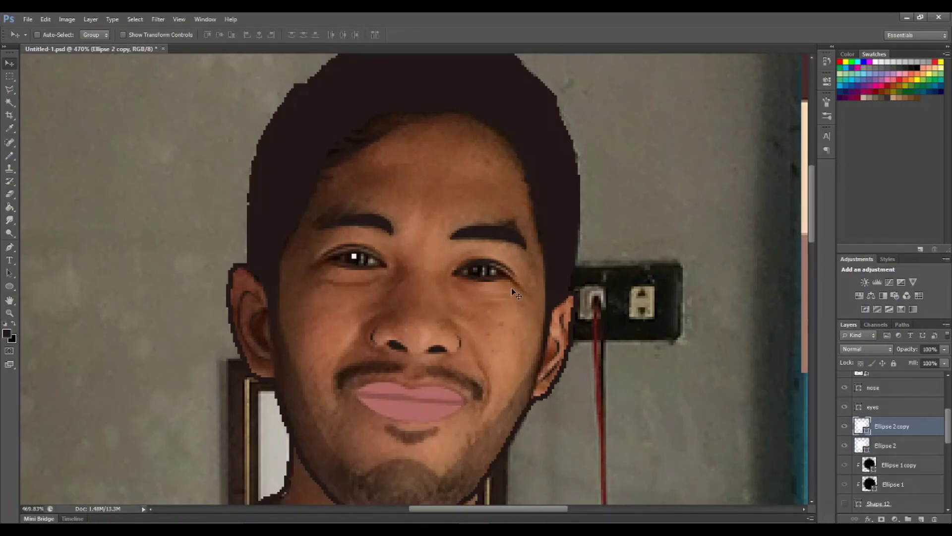
pyautogui.hotkey('shift', 'Right')
pyautogui.hotkey('shift', 'Right')
pyautogui.press('Right')
pyautogui.press('Right')
pyautogui.press('Down')
pyautogui.press('Down')
pyautogui.press('Down')
pyautogui.hotkey('ctrl', 'j')
pyautogui.hotkey('shift', 'Right')
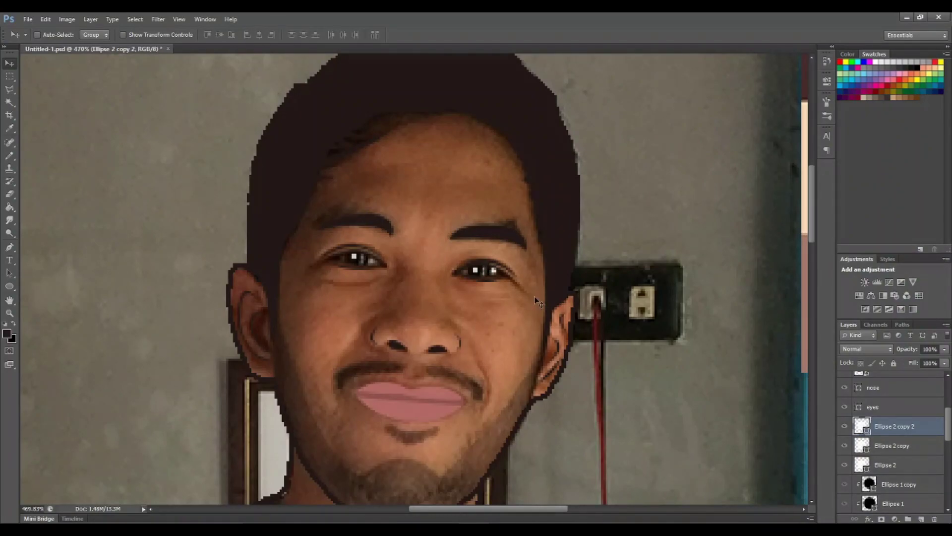
pyautogui.press('Left')
pyautogui.press('Left')
pyautogui.press('Left')
pyautogui.hotkey('ctrl', 't')
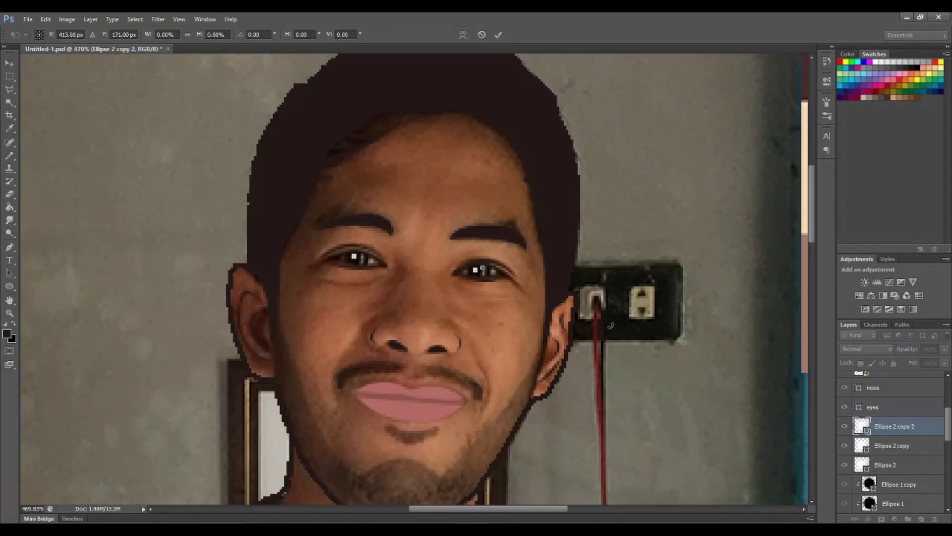
pyautogui.press('Return')
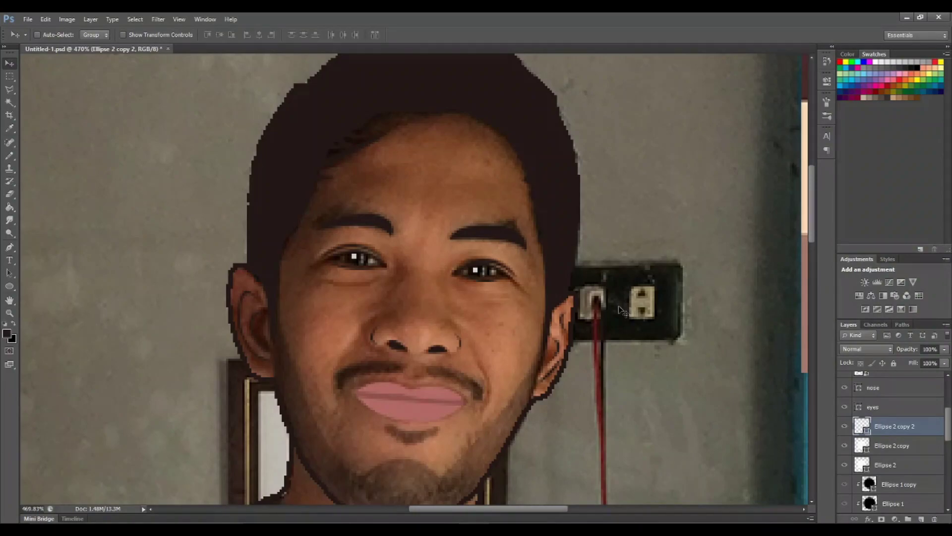
# - Delete the extra duplicate dot layer
pyautogui.scroll(4, 492, 322)
pyautogui.scroll(-1, 845, 504)
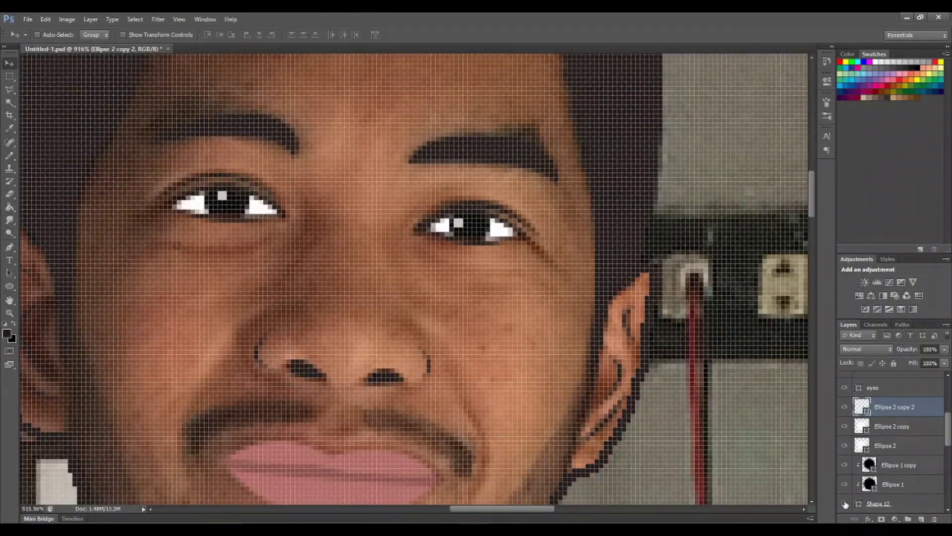
pyautogui.rightClick(893, 407)
pyautogui.click(861, 102)
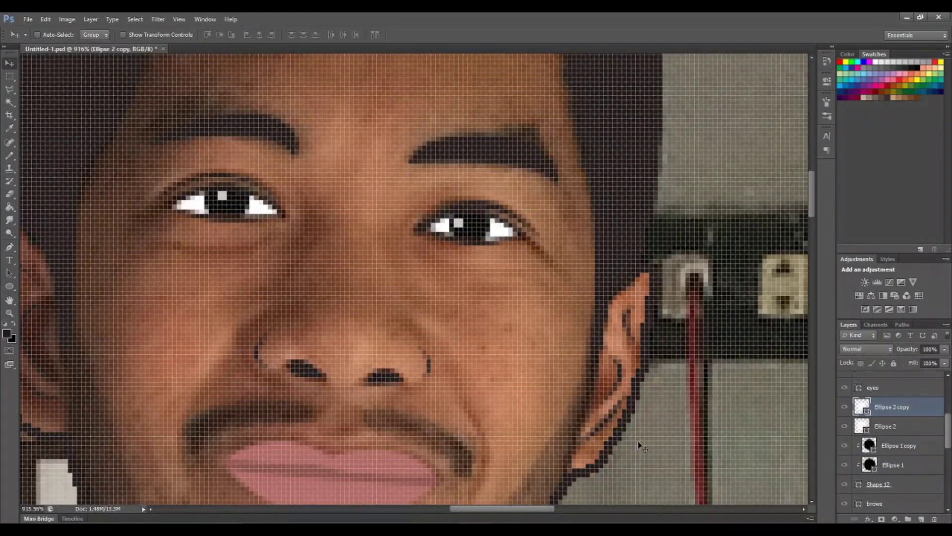
pyautogui.scroll(-5, 638, 445)
pyautogui.scroll(4, 425, 237)
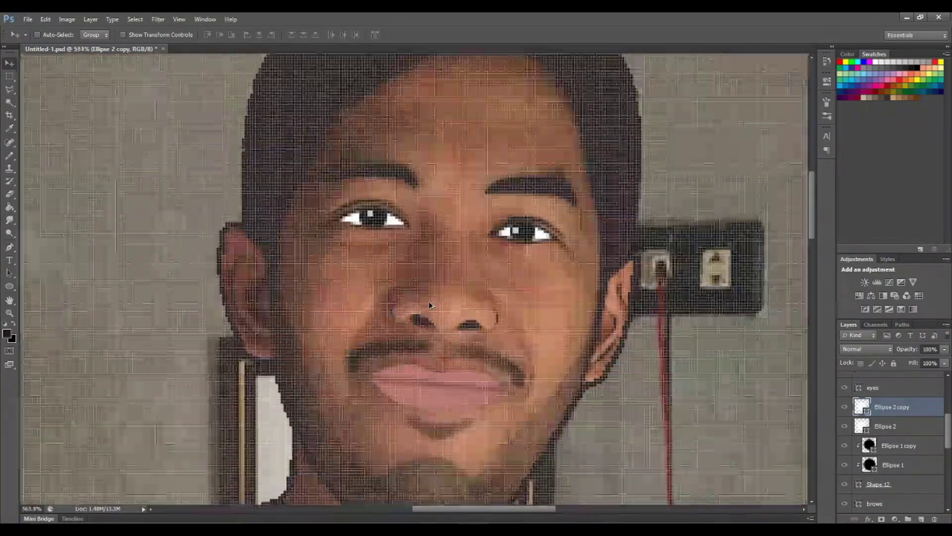
pyautogui.scroll(1, 430, 305)
# - Fit the whole picture in view and show the lighter cartoon skin layer
pyautogui.keyDown('ctrl'); pyautogui.click(377, 219); pyautogui.keyUp('ctrl')
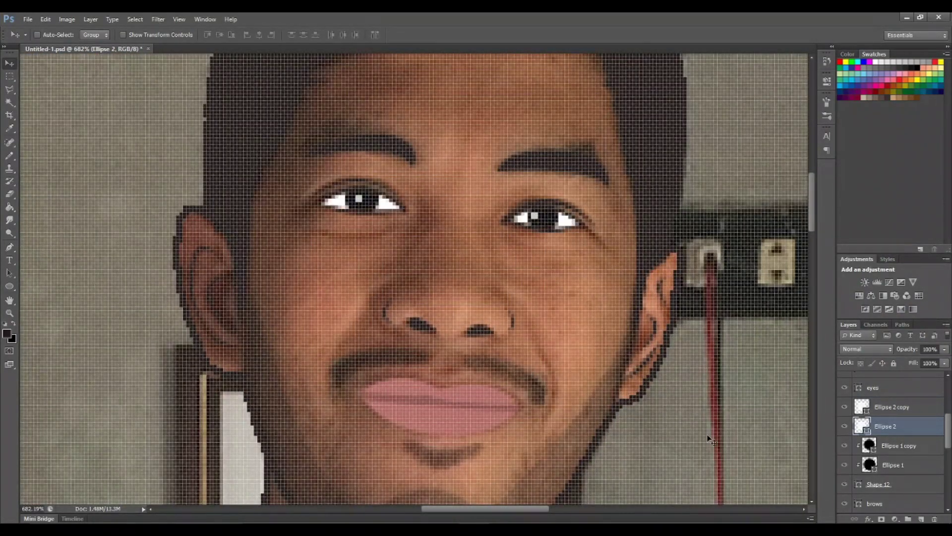
pyautogui.hotkey('ctrl', '0')
pyautogui.scroll(-4, 893, 446)
pyautogui.click(846, 484)
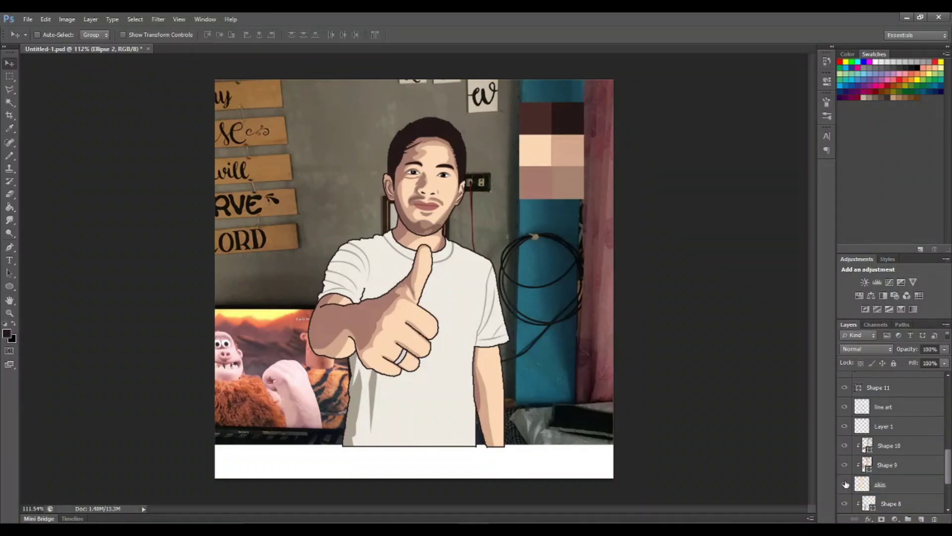
# - Hide the IMG_8252 background photo and the Rectangle 5 colour swatch layer
pyautogui.scroll(-3, 846, 484)
pyautogui.click(844, 484)
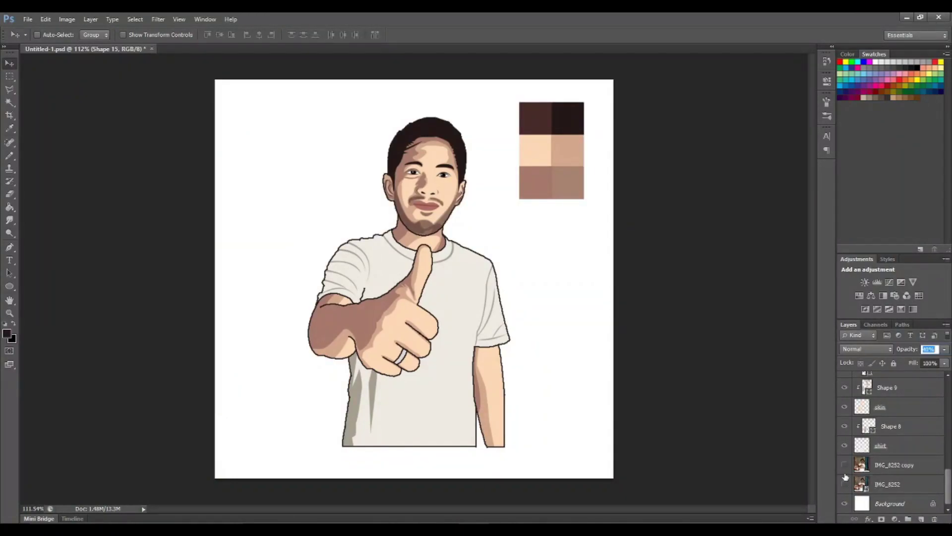
pyautogui.scroll(2, 922, 469)
pyautogui.scroll(2, 922, 469)
pyautogui.scroll(2, 922, 469)
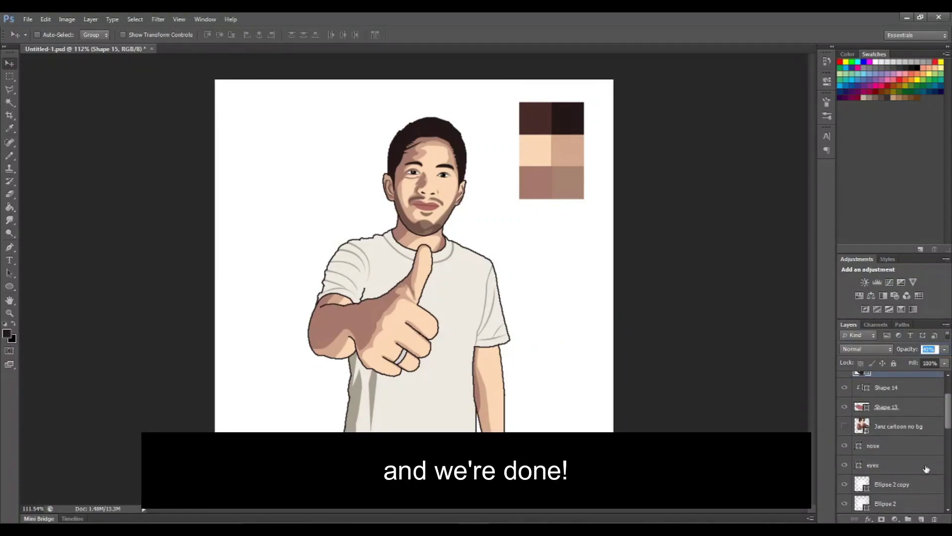
pyautogui.scroll(2, 925, 469)
pyautogui.rightClick(544, 158)
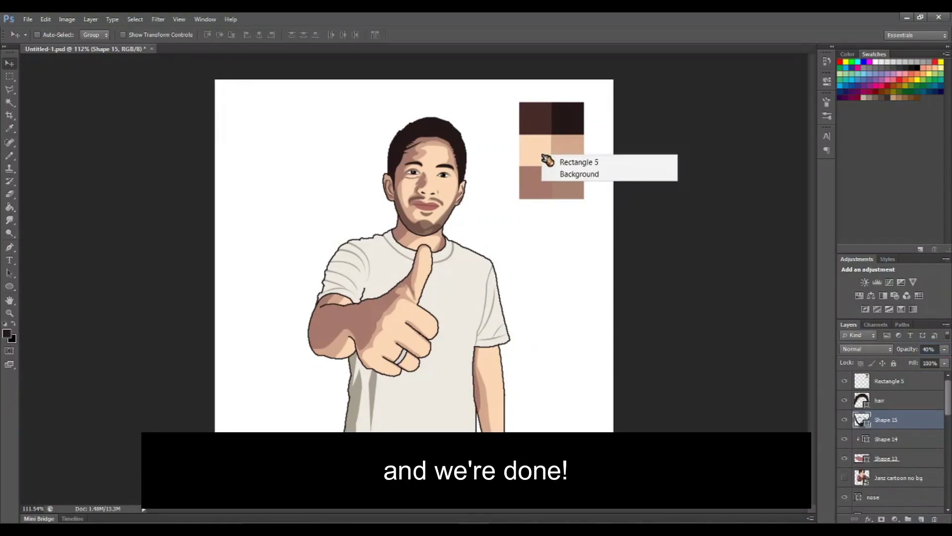
pyautogui.click(608, 160)
pyautogui.click(845, 381)
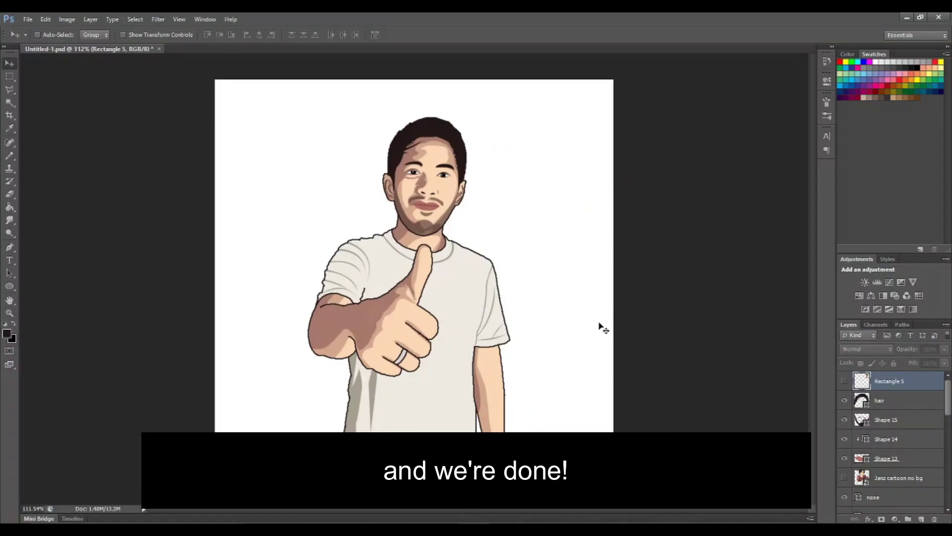